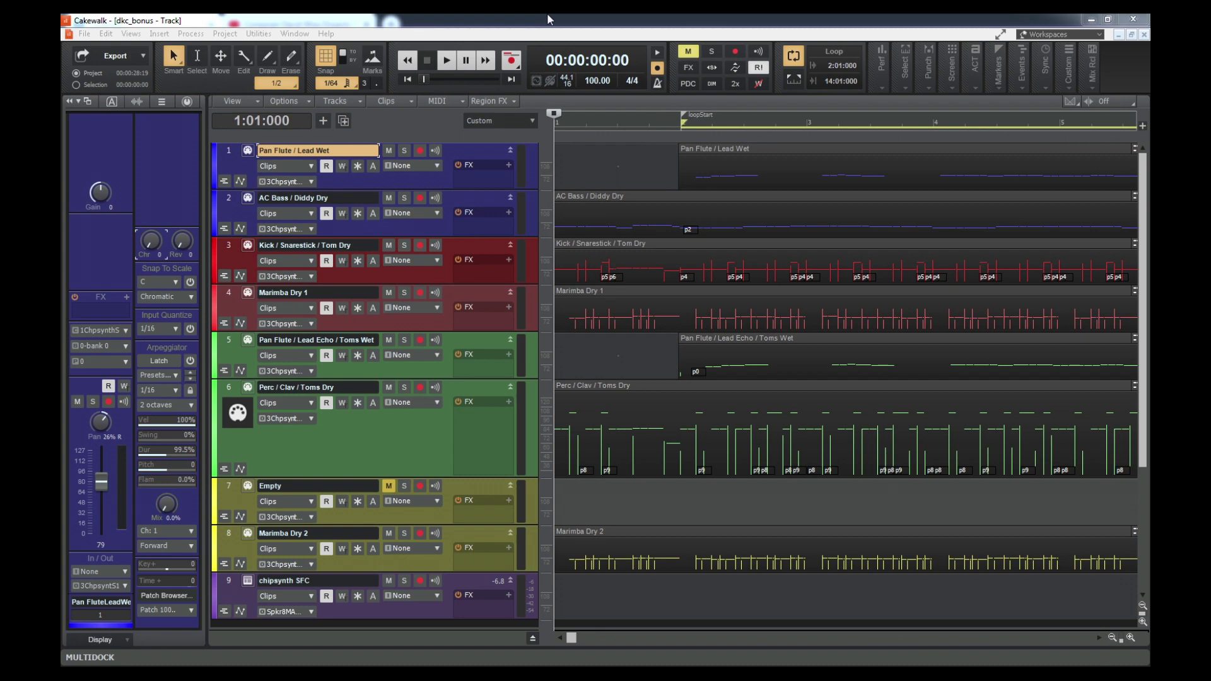
Open the chipsynth SFC instrument from track 9, show its channel settings and audition a note in the current Poly-Timbral mode.
left_click(252, 582)
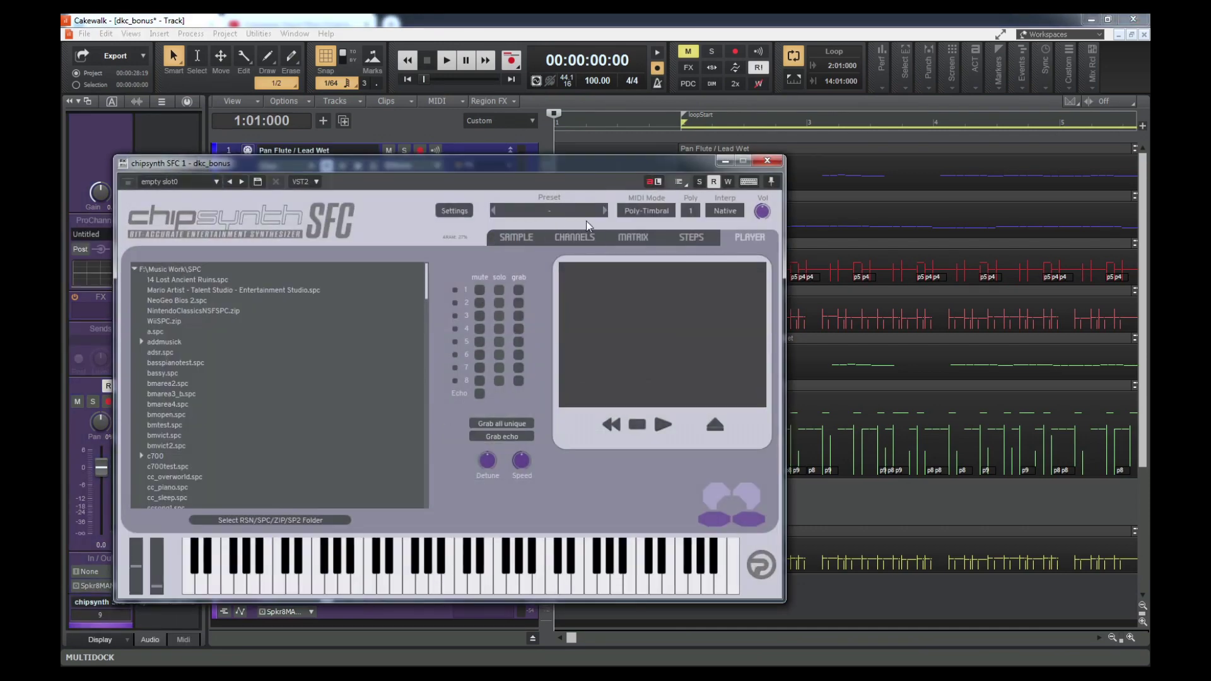
left_click(573, 236)
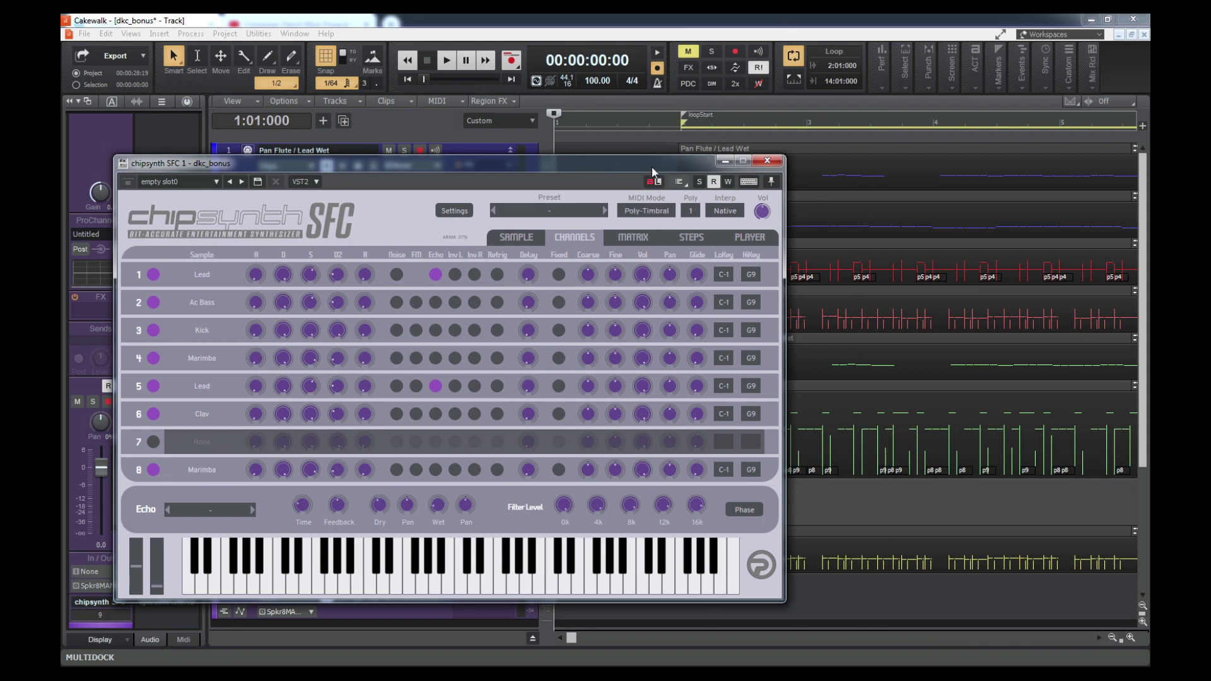
left_click_drag(651, 161, 809, 149)
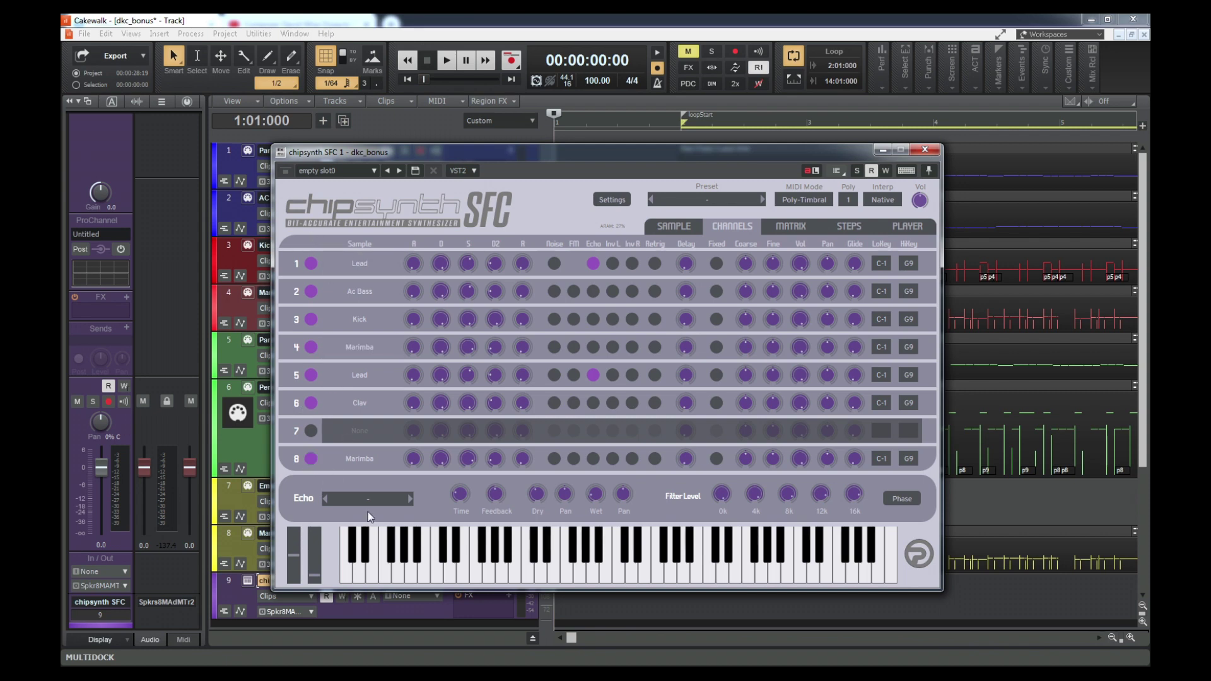
left_click(634, 581)
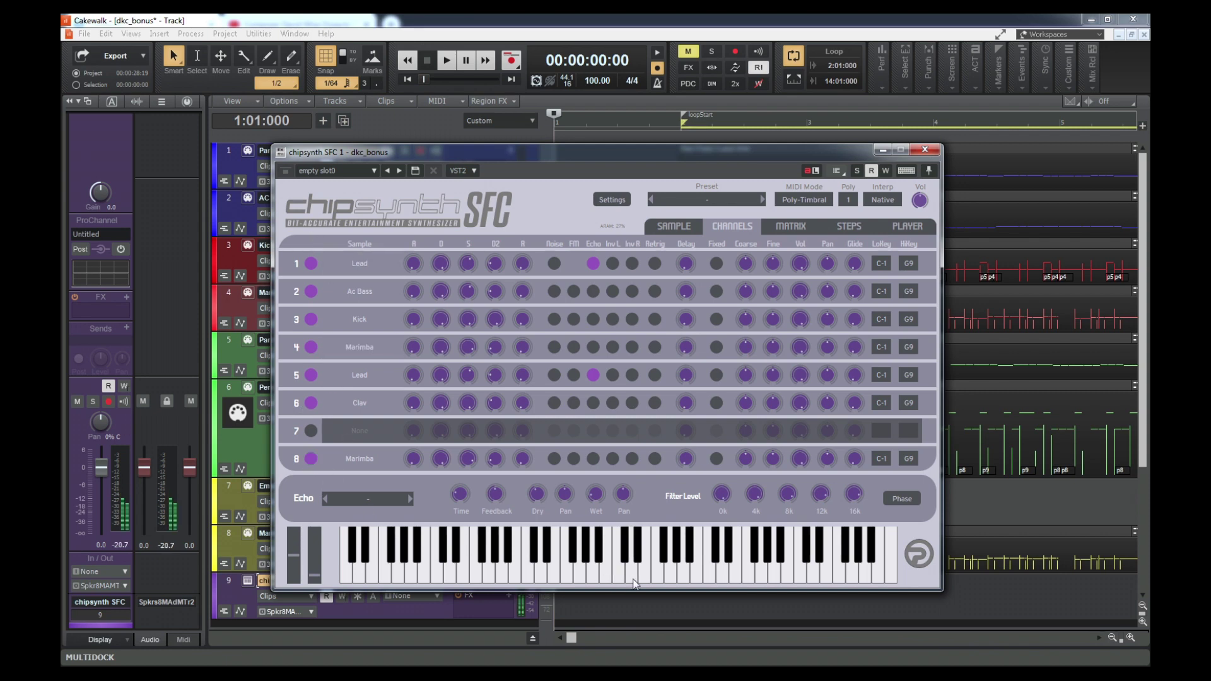
Set the plugin's MIDI mode to Mono-Timbral and audition a note on its keyboard.
left_click(788, 203)
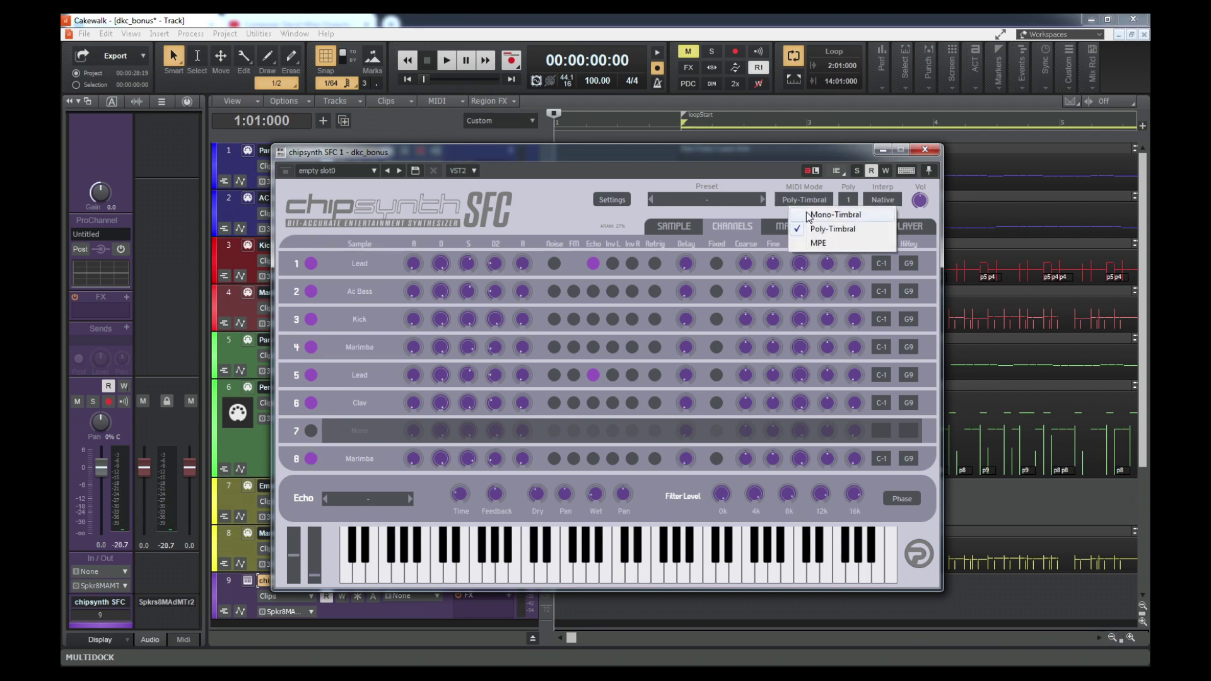
left_click(806, 215)
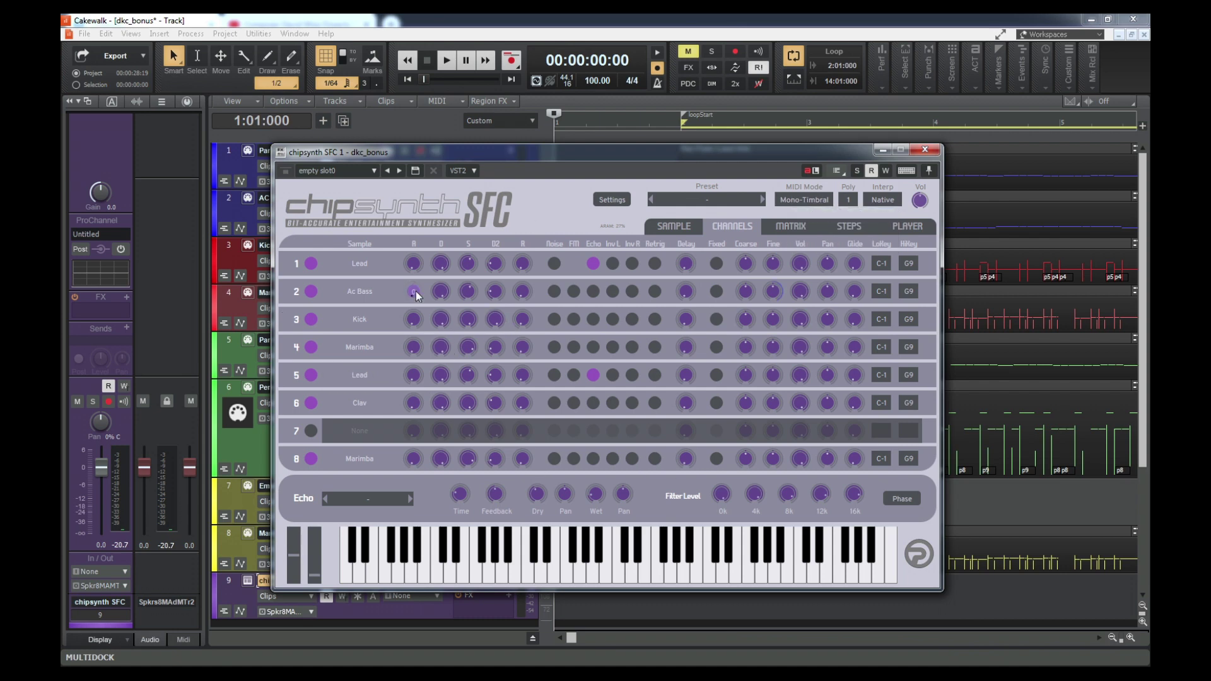
left_click(621, 580)
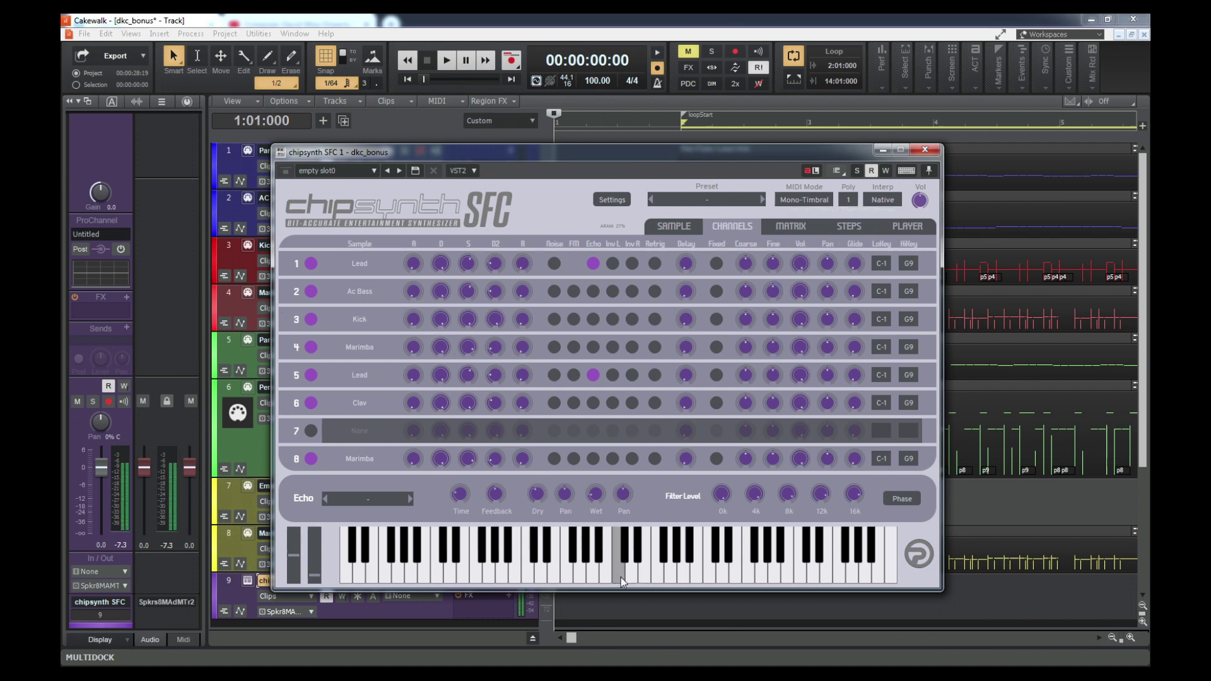
Return the plugin's MIDI mode to Poly-Timbral and audition a note on its keyboard.
left_click(790, 199)
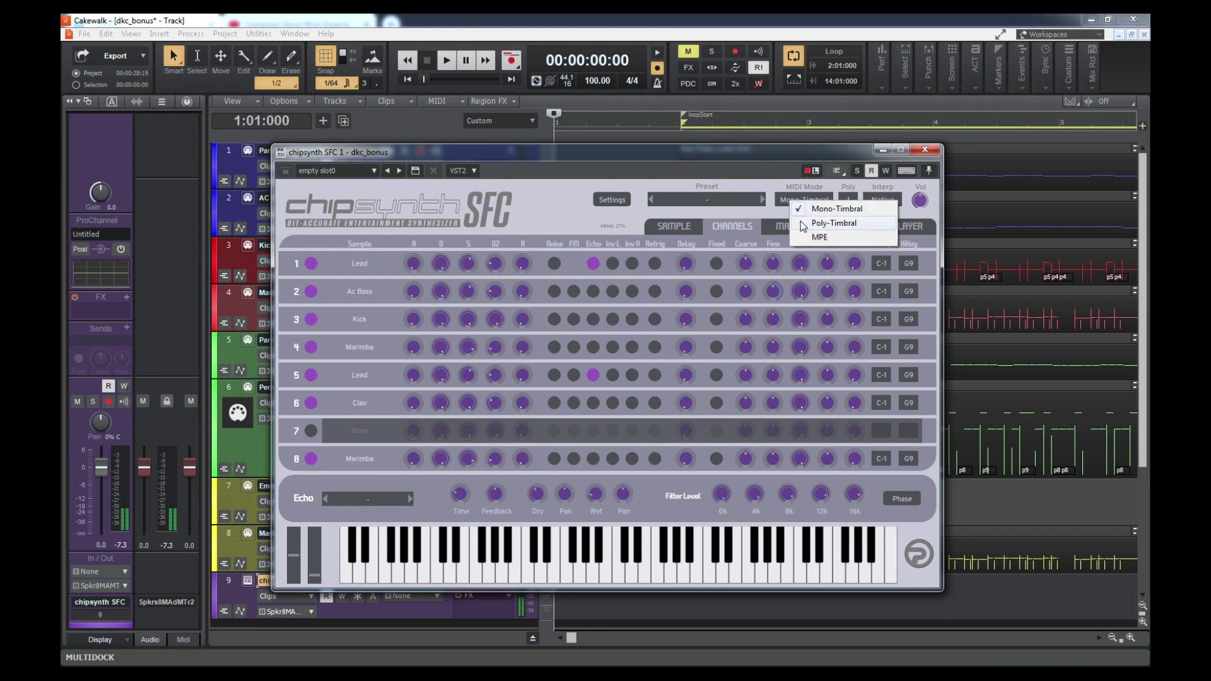
left_click(800, 222)
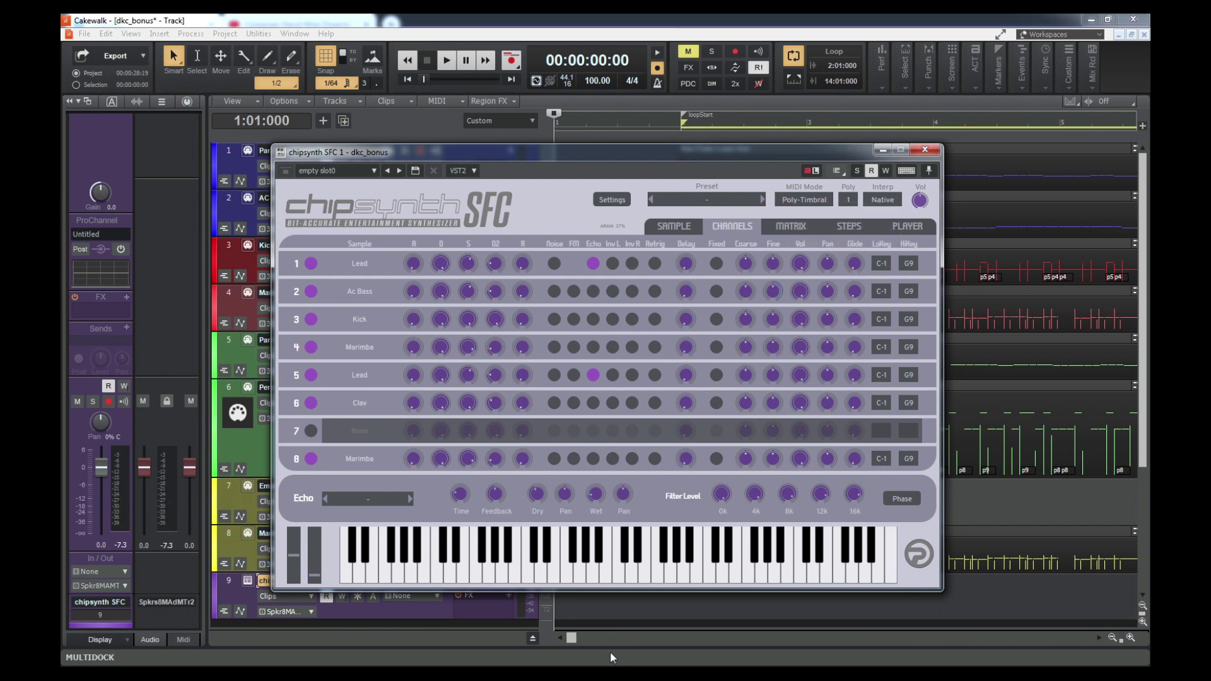
left_click(623, 577)
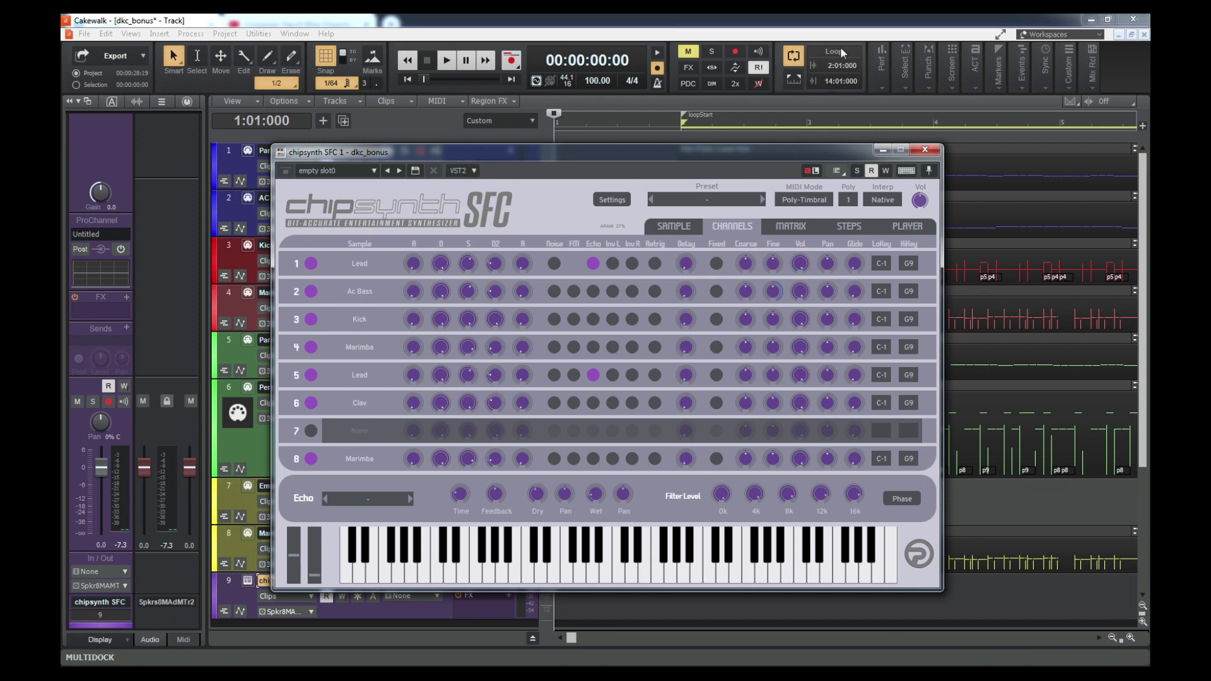
Look through the plugin's preset categories without loading one, and clear the plugin window away from the tracks.
left_click(730, 199)
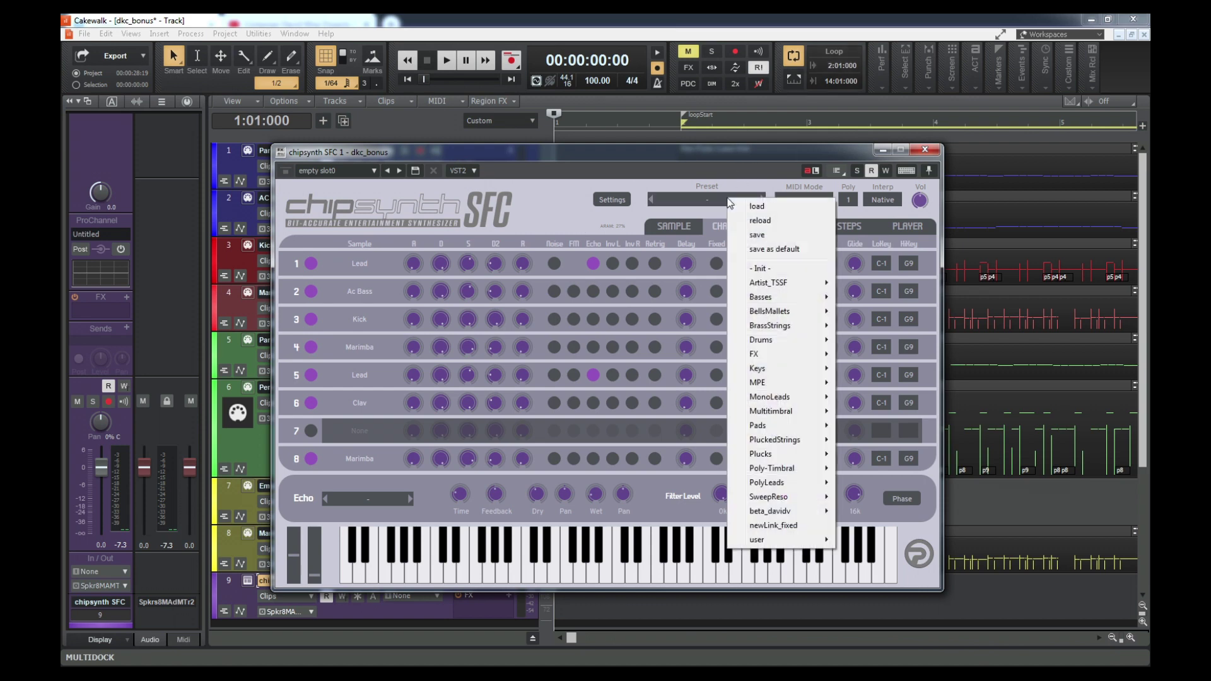
left_click(631, 149)
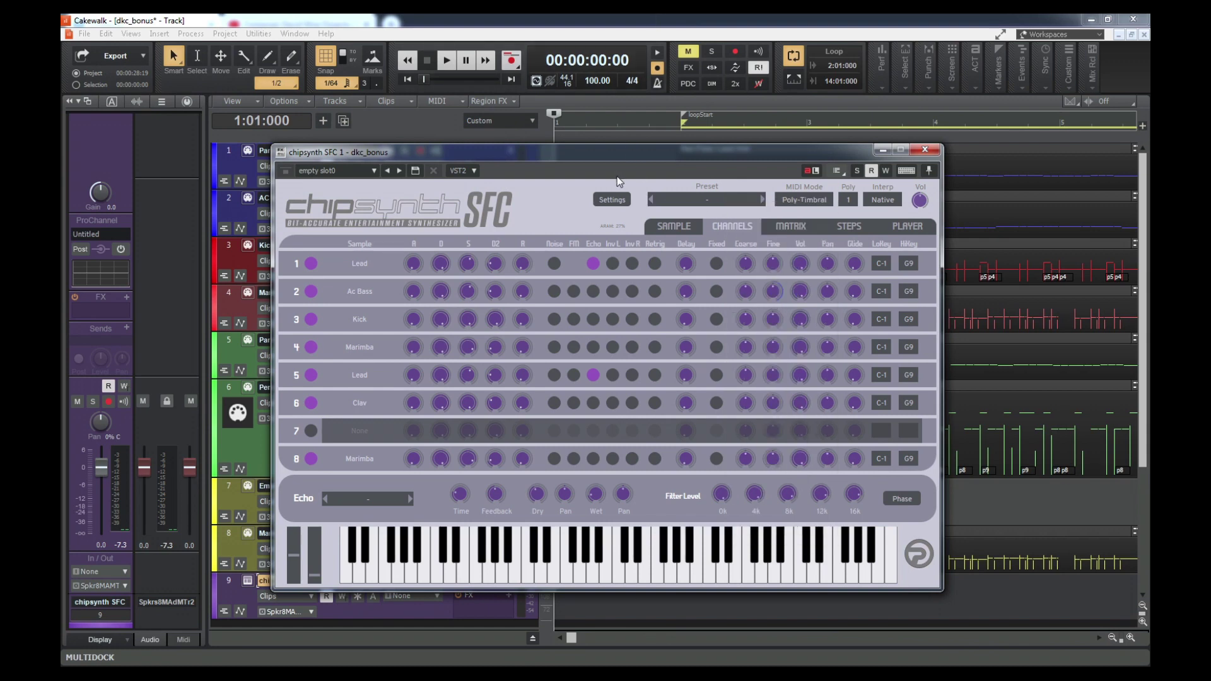
left_click_drag(612, 150, 1210, 152)
left_click_drag(1210, 322, 1210, 202)
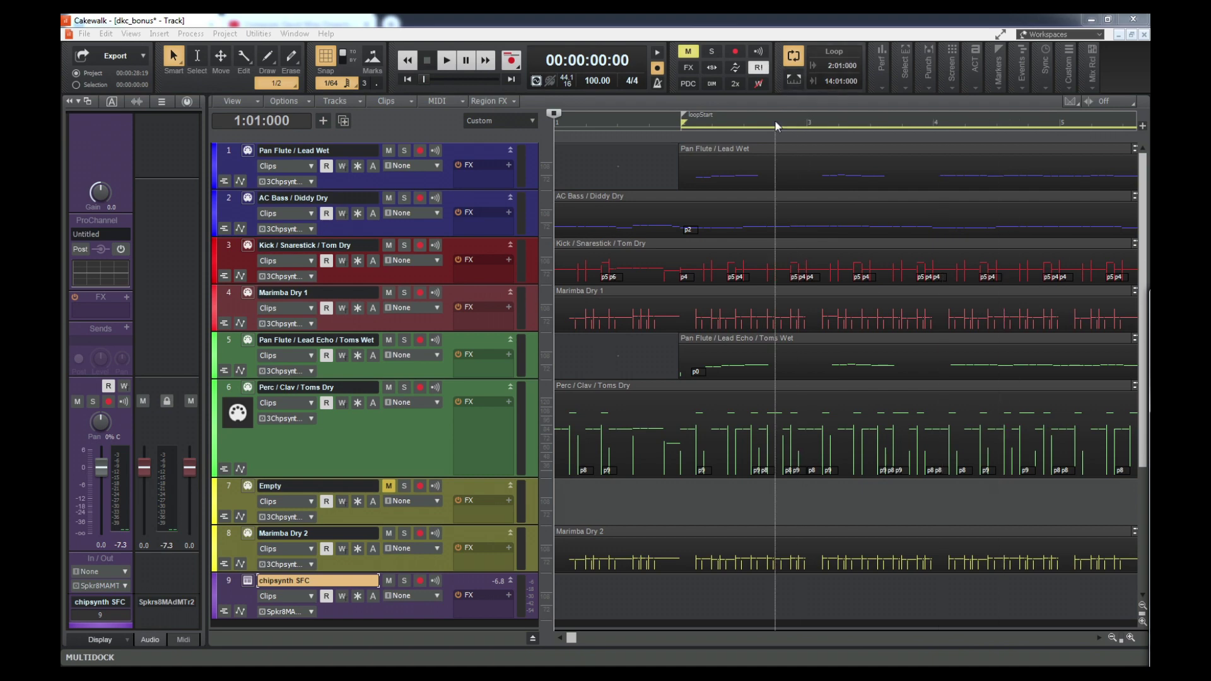
left_click(677, 19)
left_click(690, 540)
key("w")
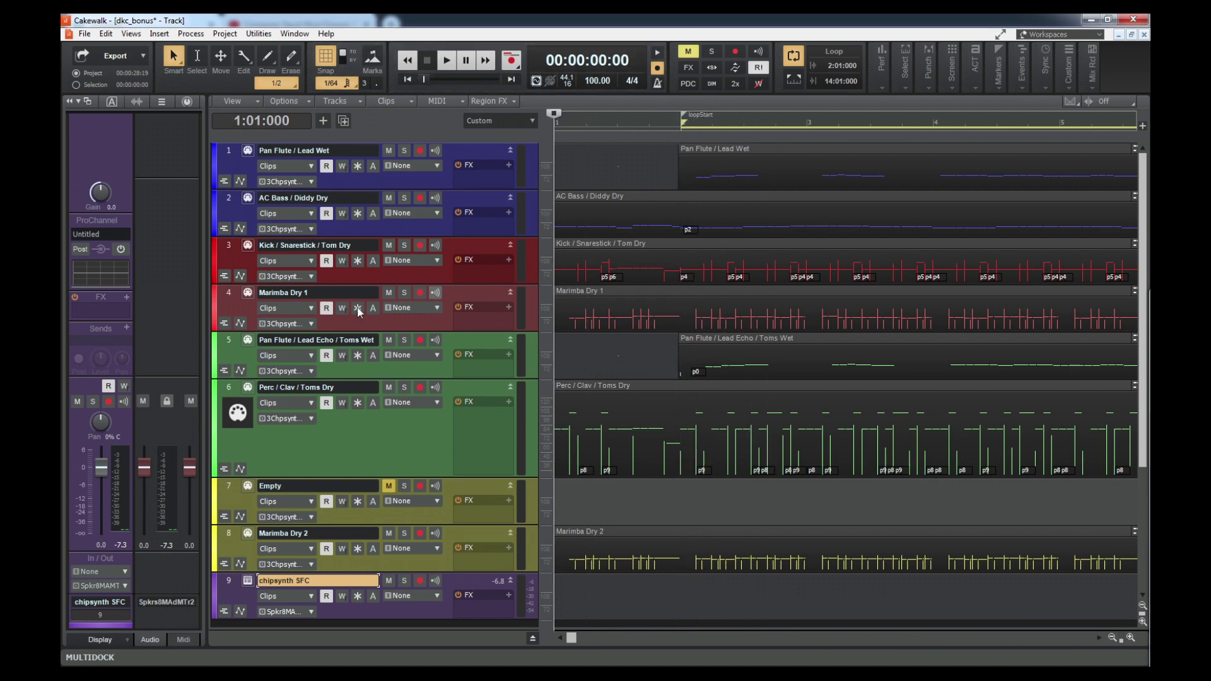
Reopen the chipsynth SFC window and play the song, repositioning the window to examine both the sample channels and the tracks.
left_click(248, 581)
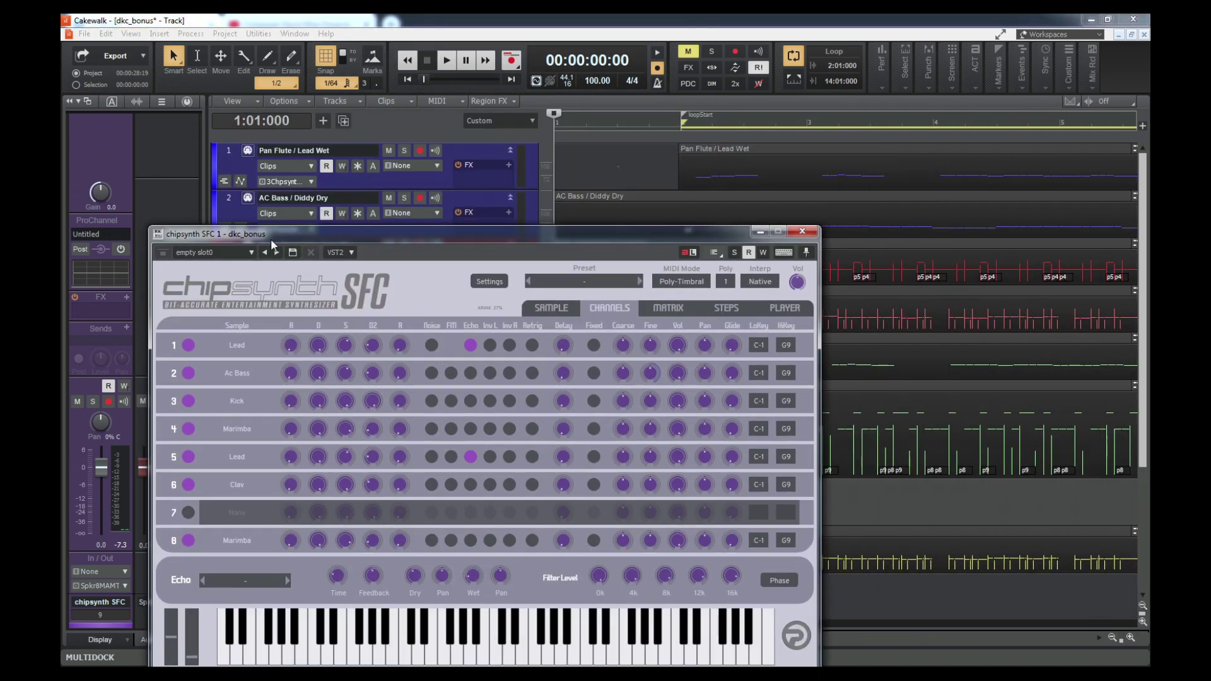
left_click_drag(271, 231, 395, 203)
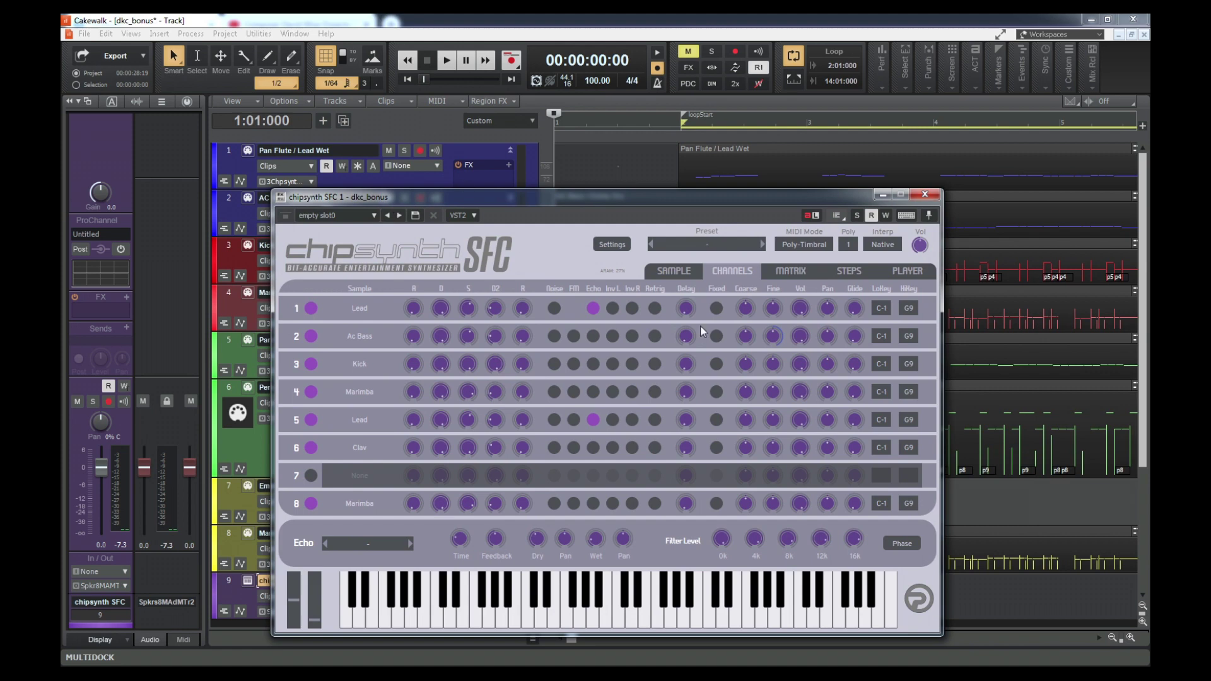
left_click(446, 61)
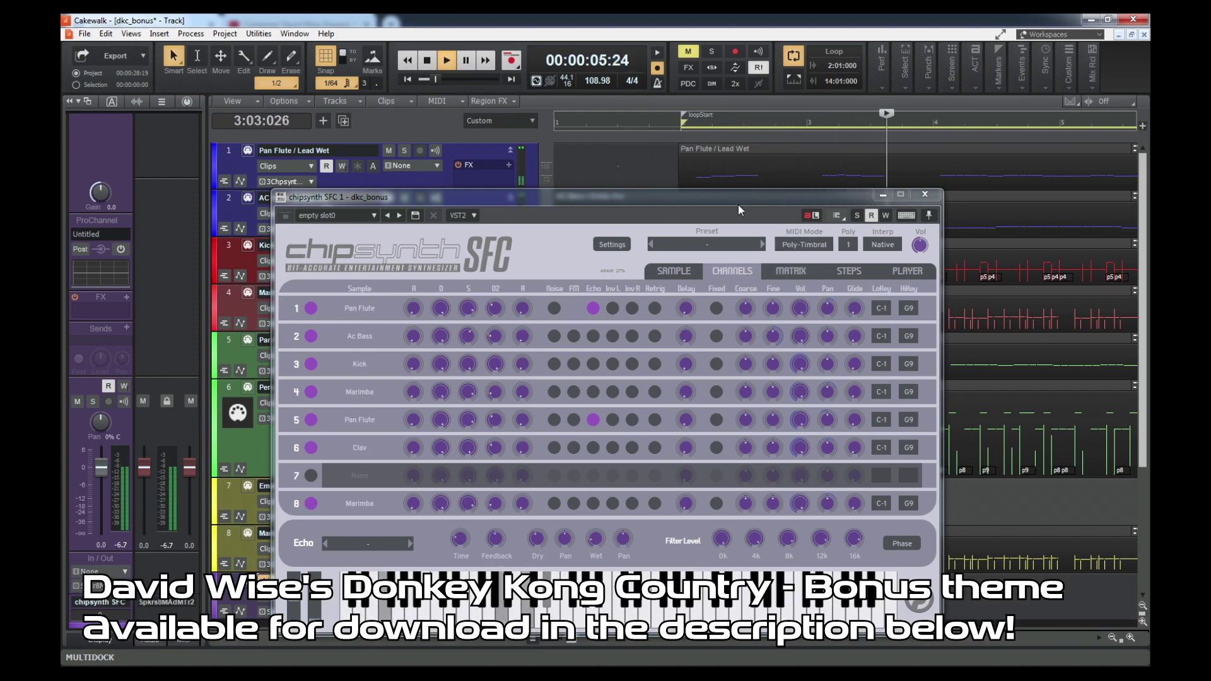
left_click_drag(733, 199, 584, 172)
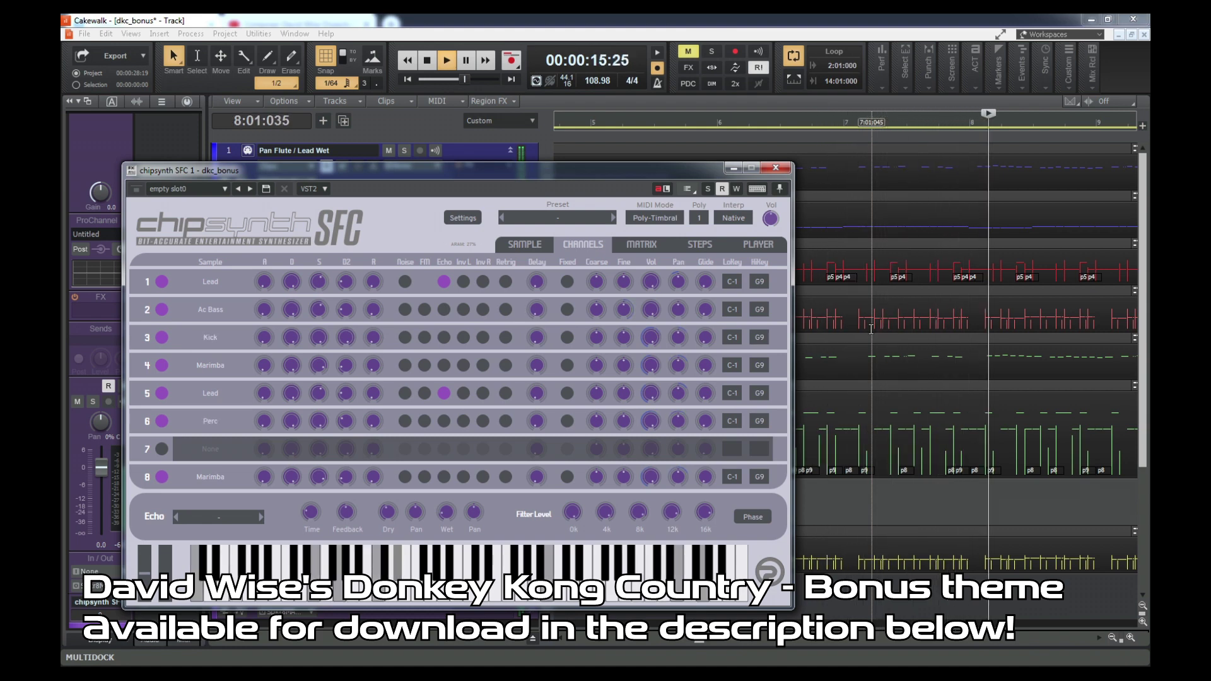
left_click_drag(644, 171, 1159, 347)
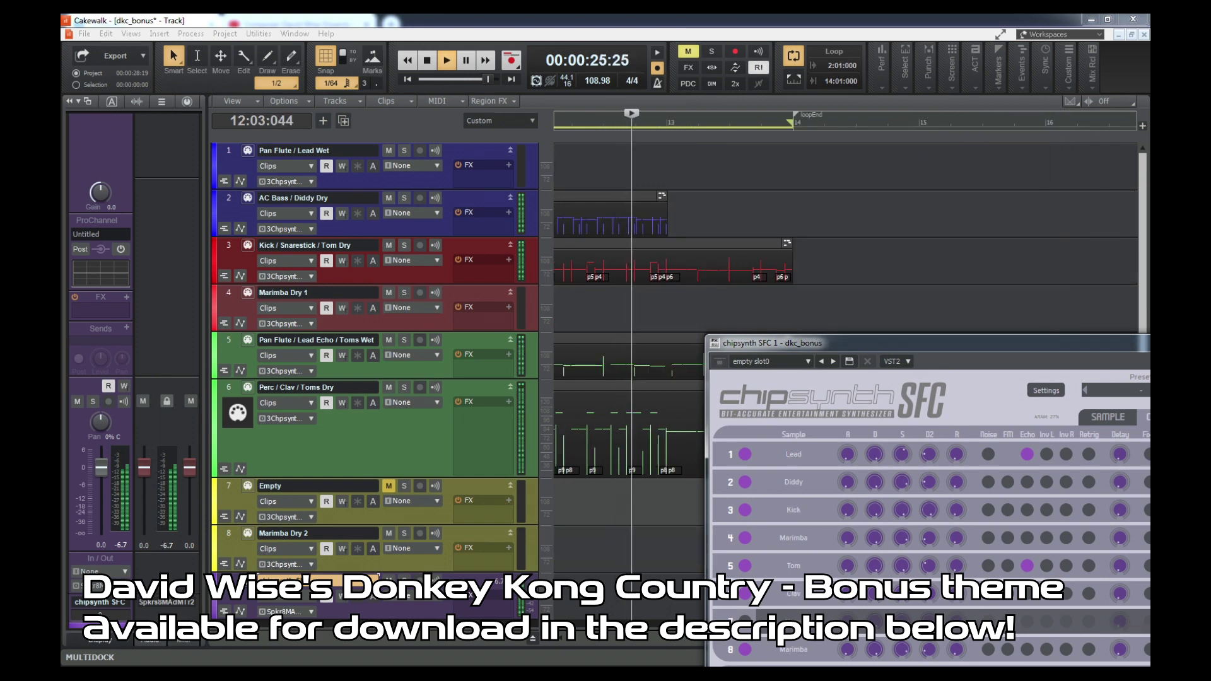
left_click_drag(1073, 343, 801, 136)
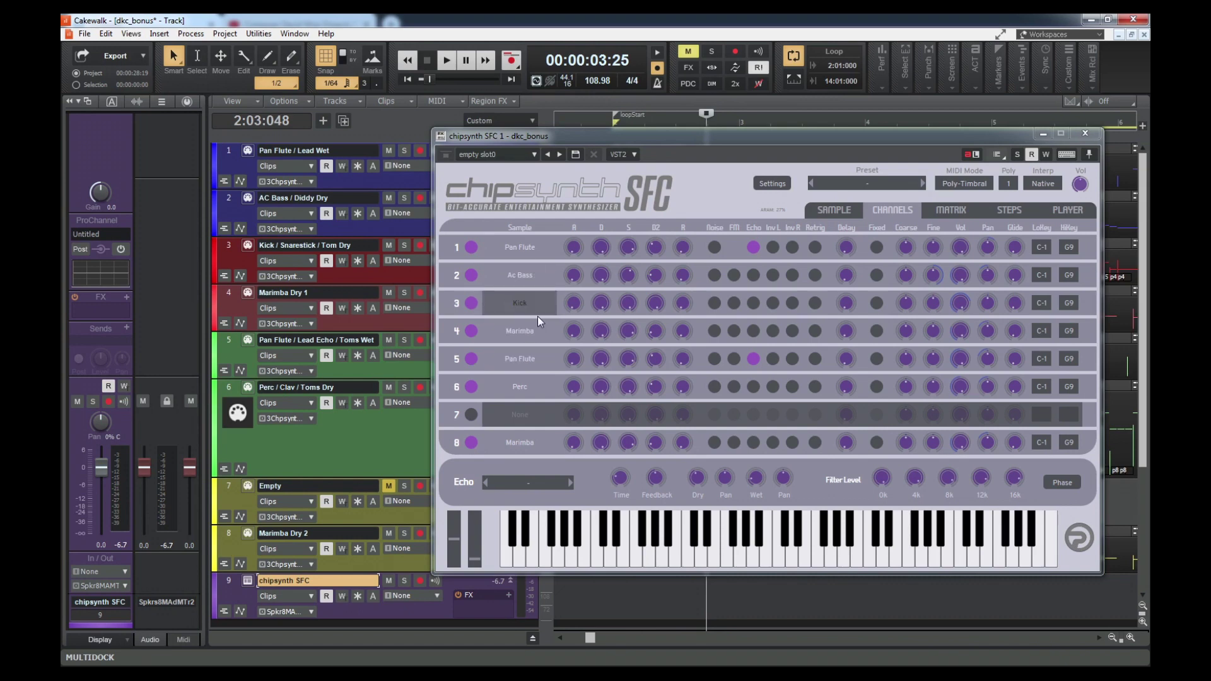
Move the plugin window aside, show the Kick / Snarestick / Tom Dry track's automation lane and examine its available parameters.
left_click_drag(543, 143, 960, 232)
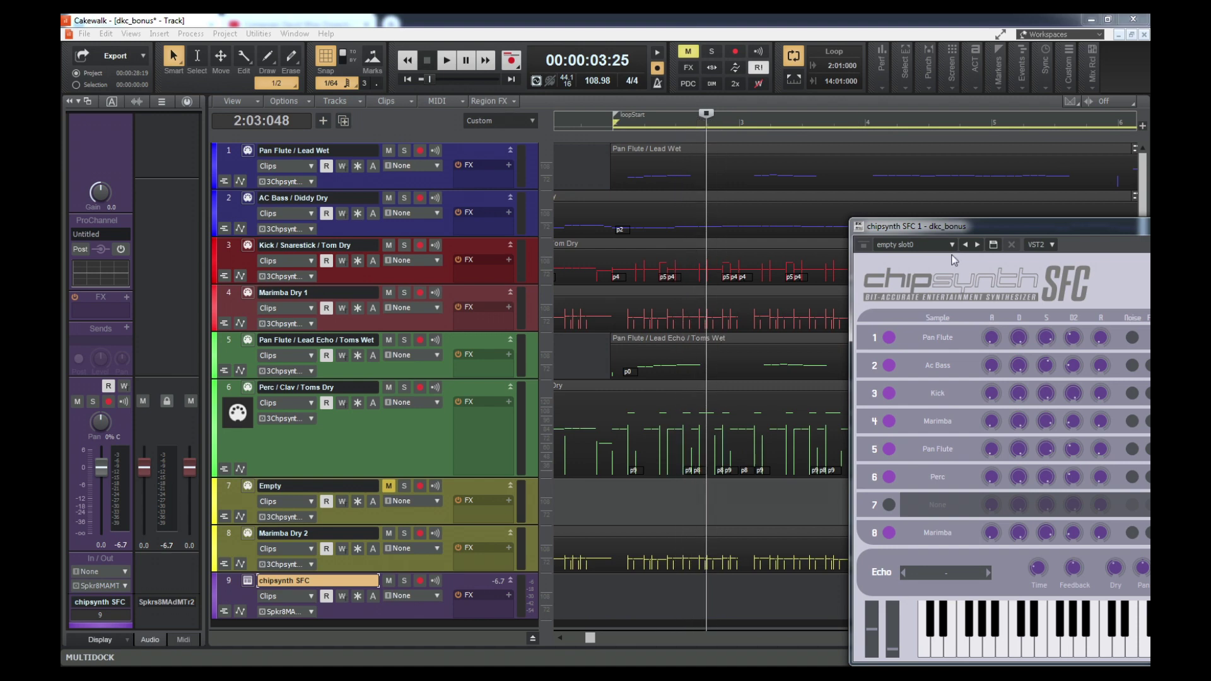
left_click_drag(1070, 228, 376, 149)
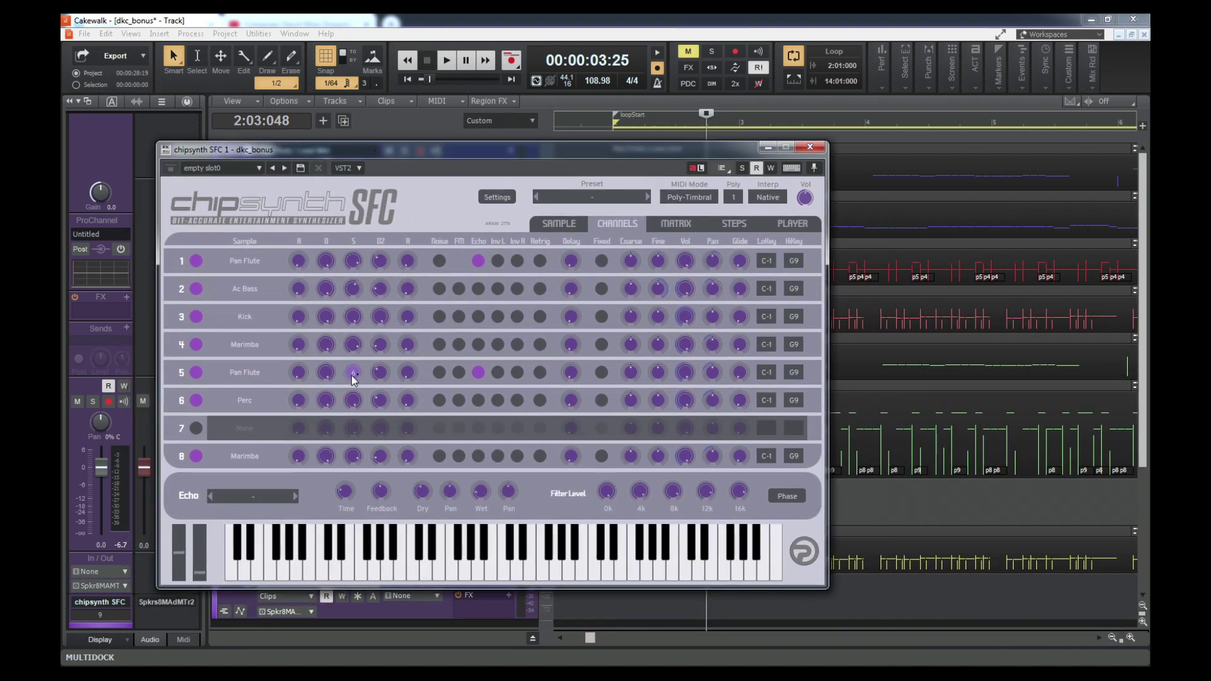
left_click_drag(569, 150, 1144, 291)
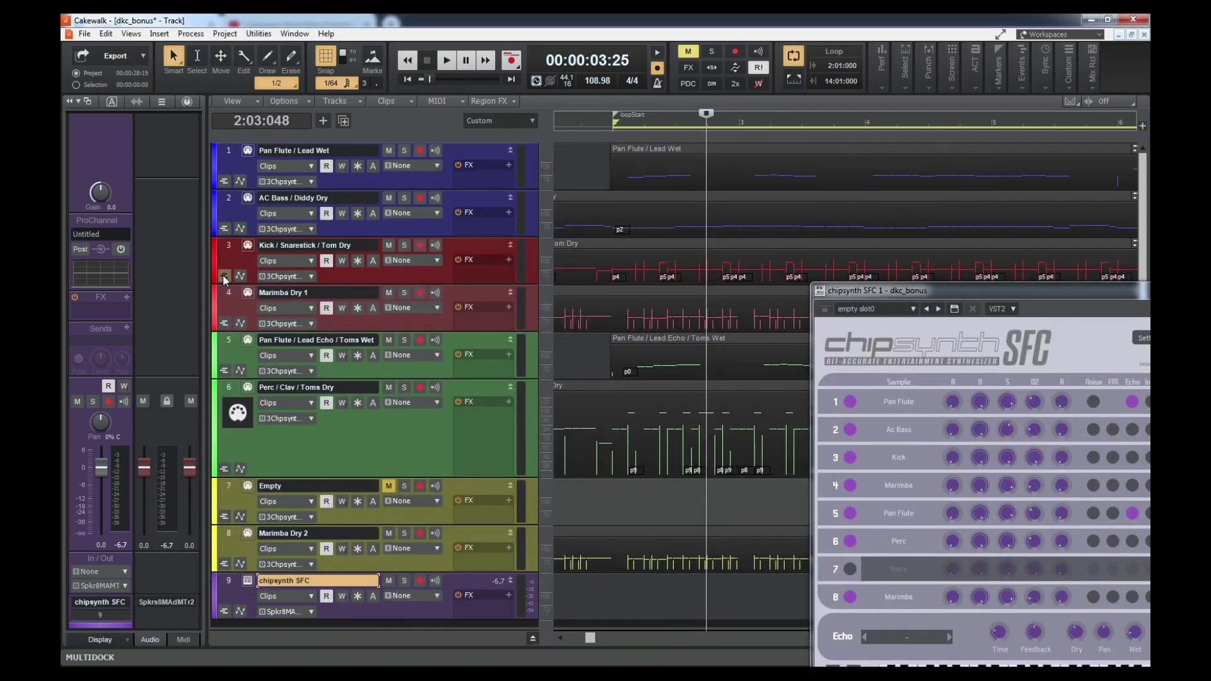
left_click(223, 276)
left_click(244, 308)
left_click(221, 301)
left_click(240, 275)
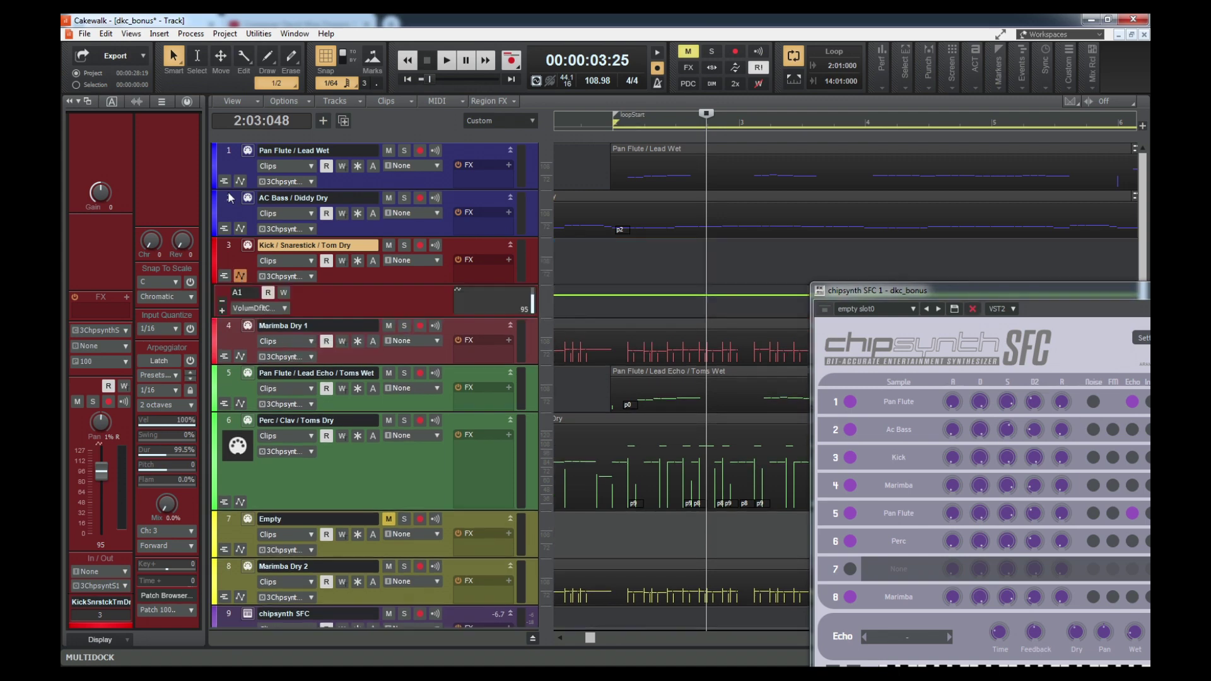
left_click(253, 308)
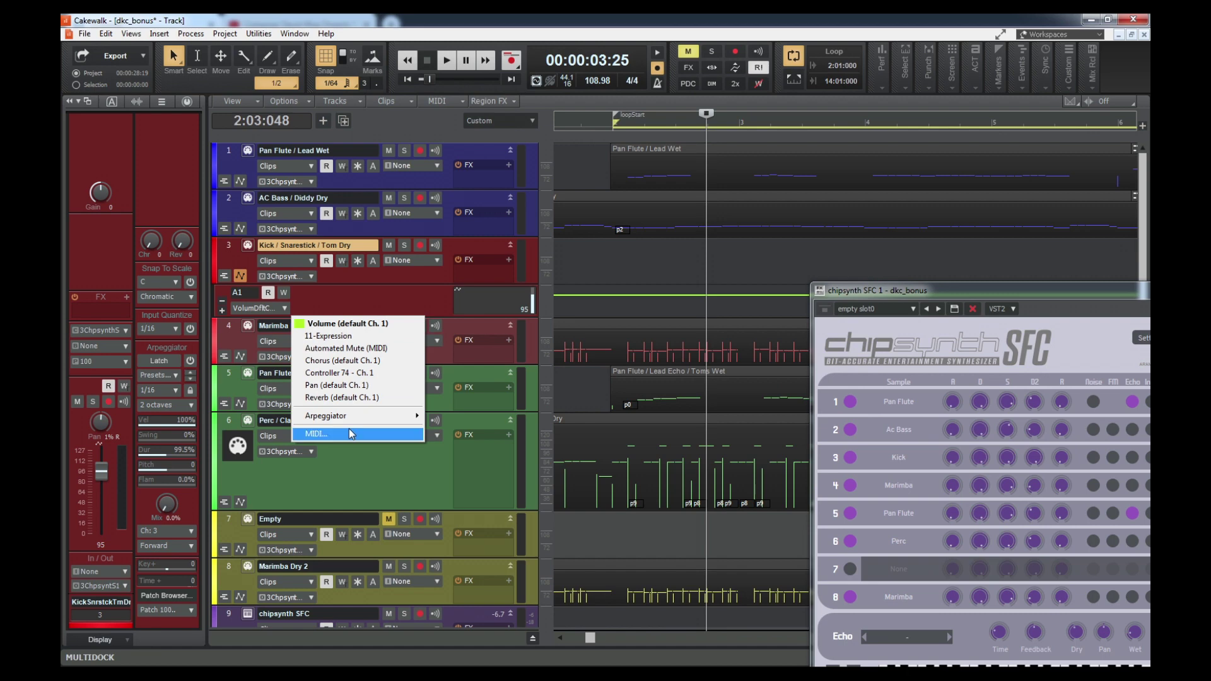
left_click(223, 302)
Show the chipsynth SFC track's automation lane and examine the plugin's automatable channel parameters, such as L01 Sample.
scroll(339, 444, "down", 5)
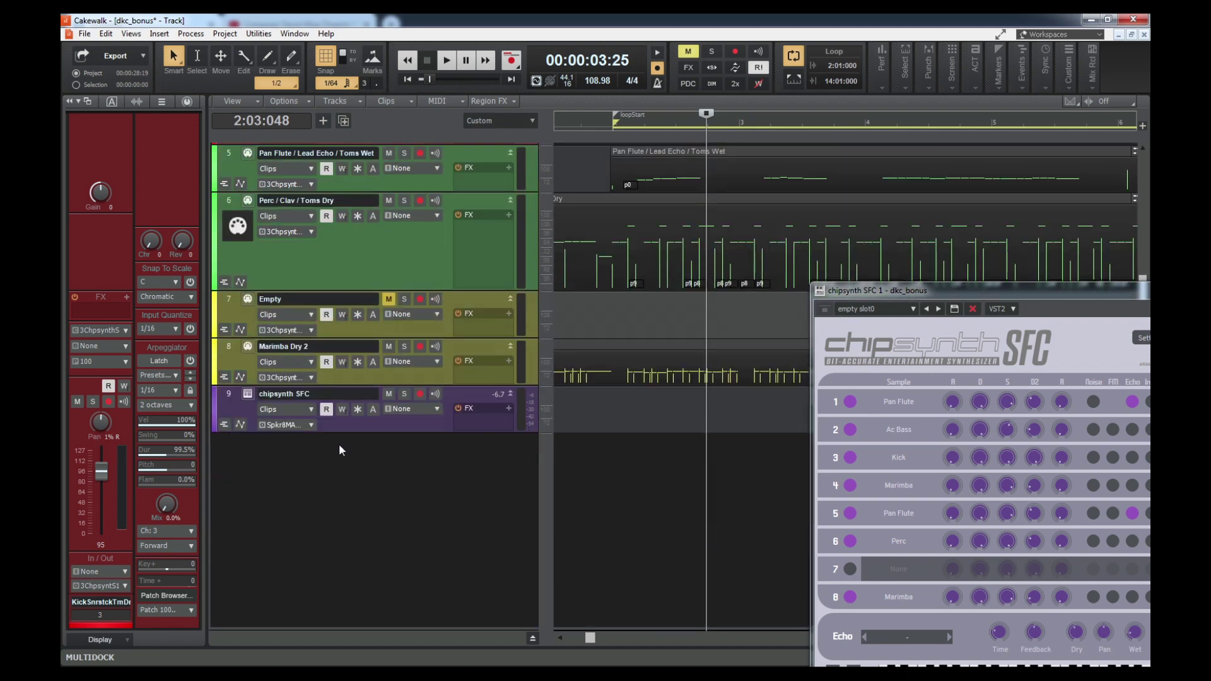
left_click(224, 425)
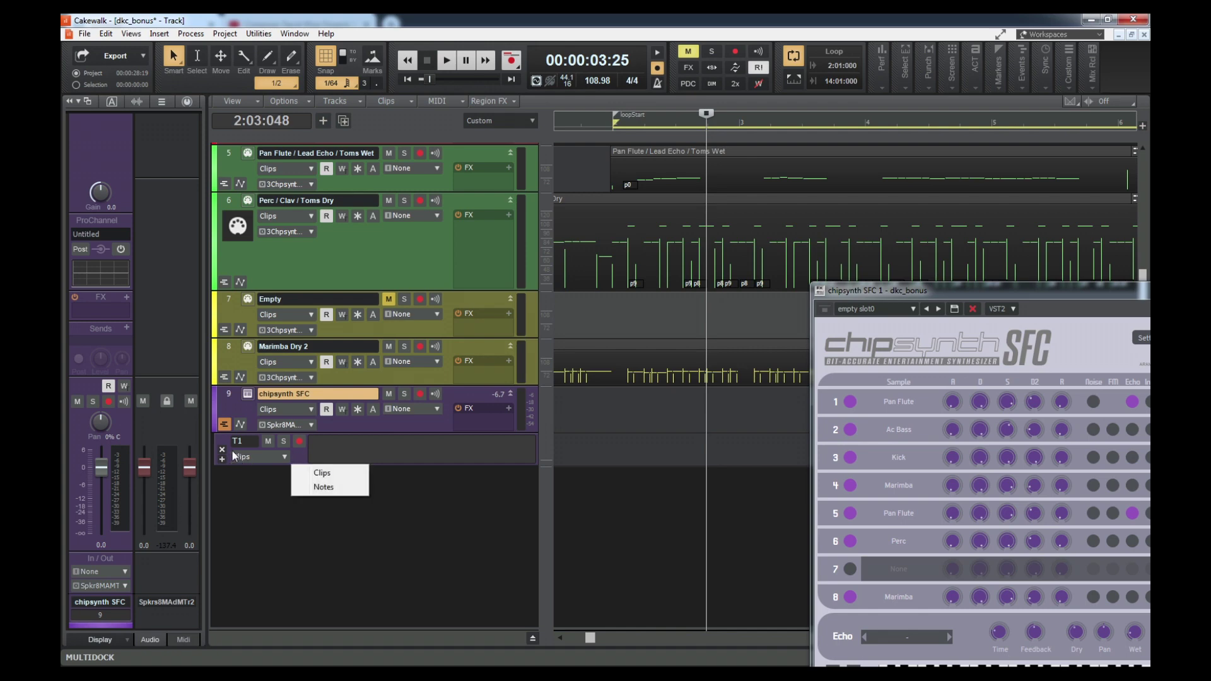
left_click(223, 425)
left_click(240, 425)
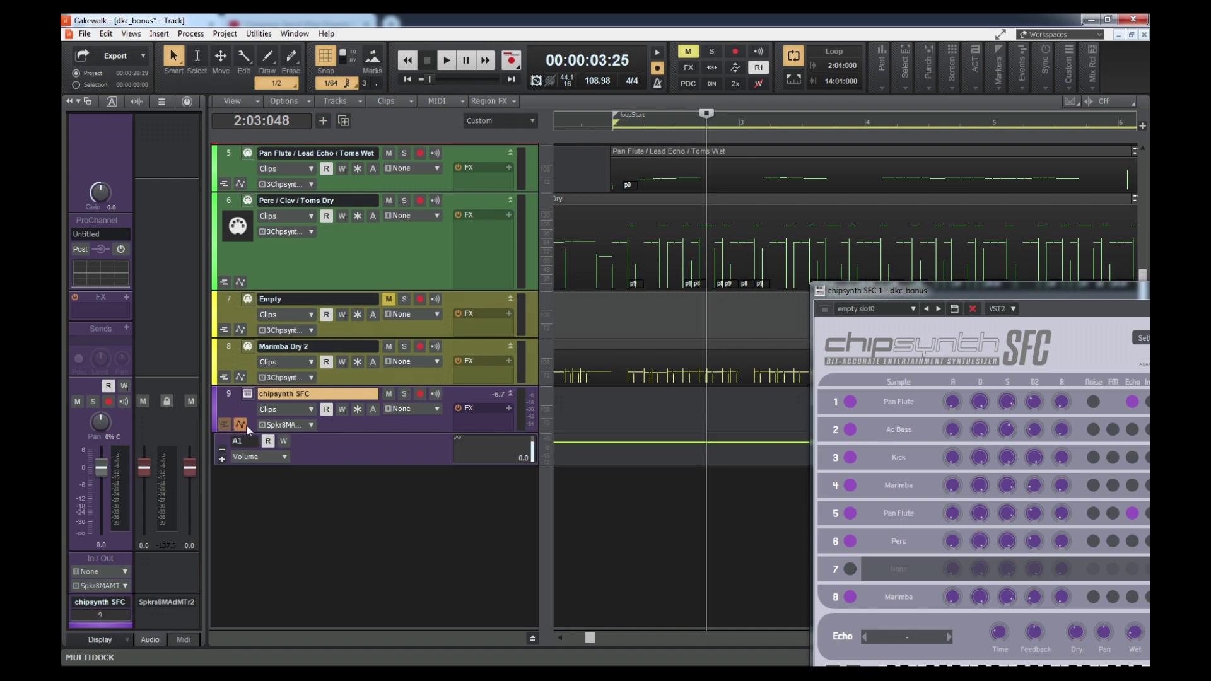
left_click(270, 460)
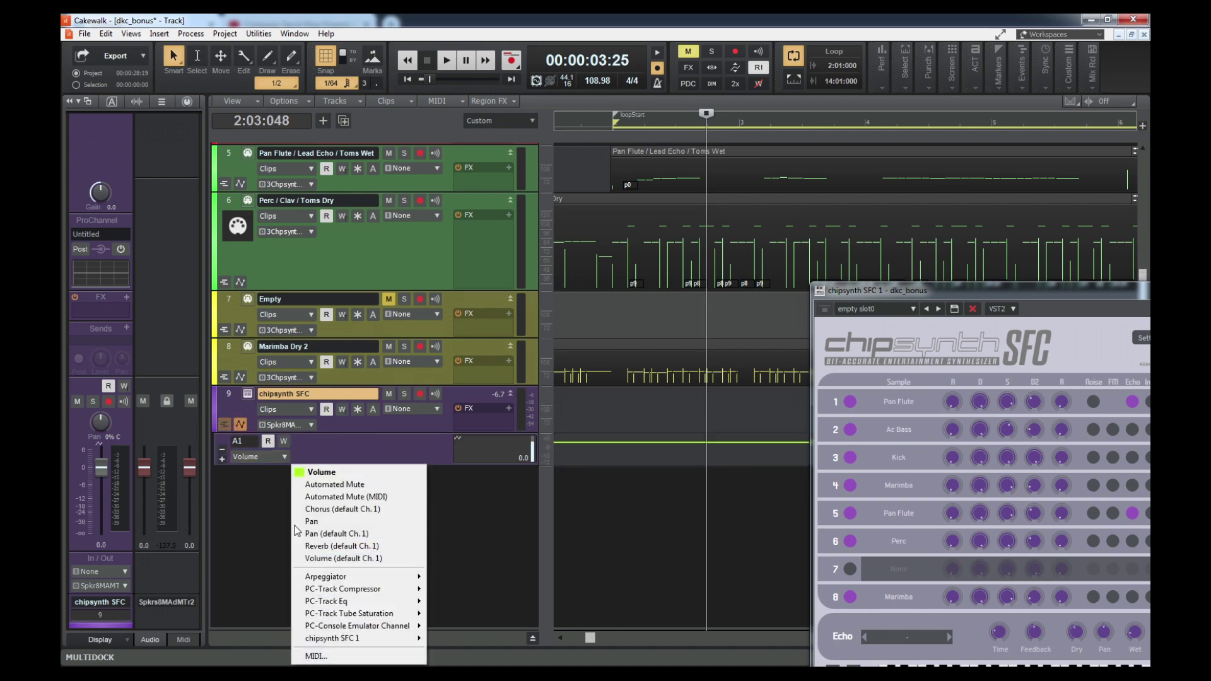
mouse_move(351, 639)
mouse_move(495, 538)
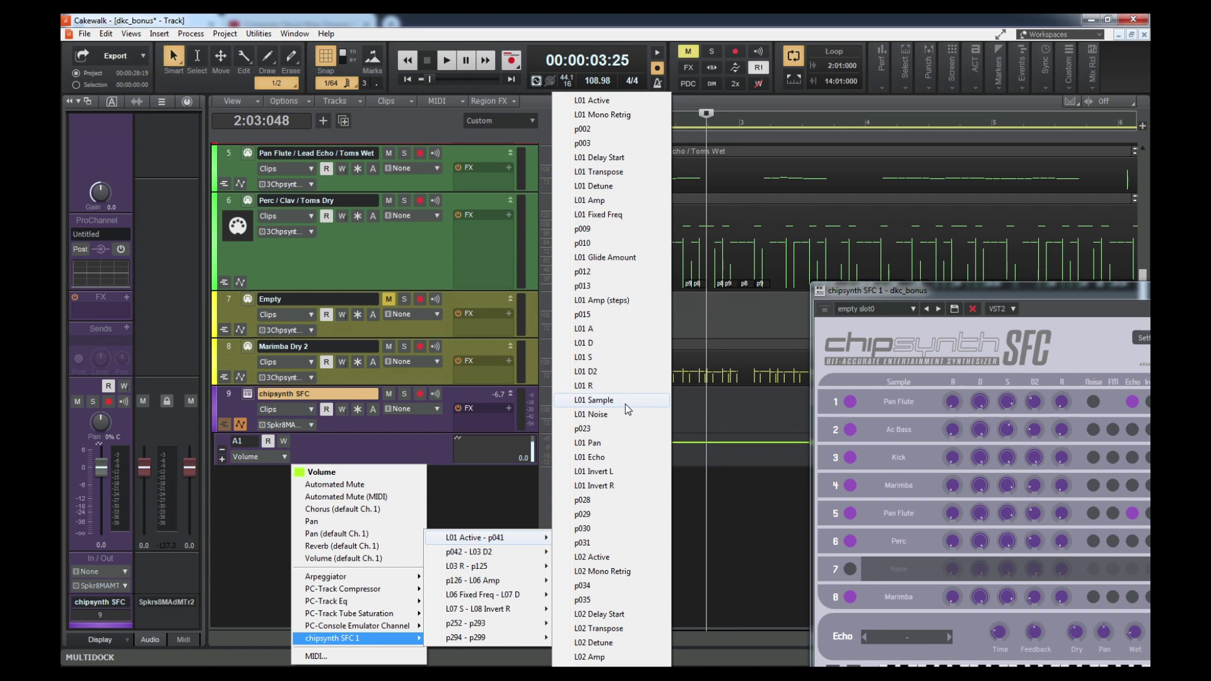
left_click(767, 448)
left_click(767, 448)
Bring the plugin window over the tracks, examine its list of loaded samples and return to the channel settings.
left_click_drag(877, 288, 722, 199)
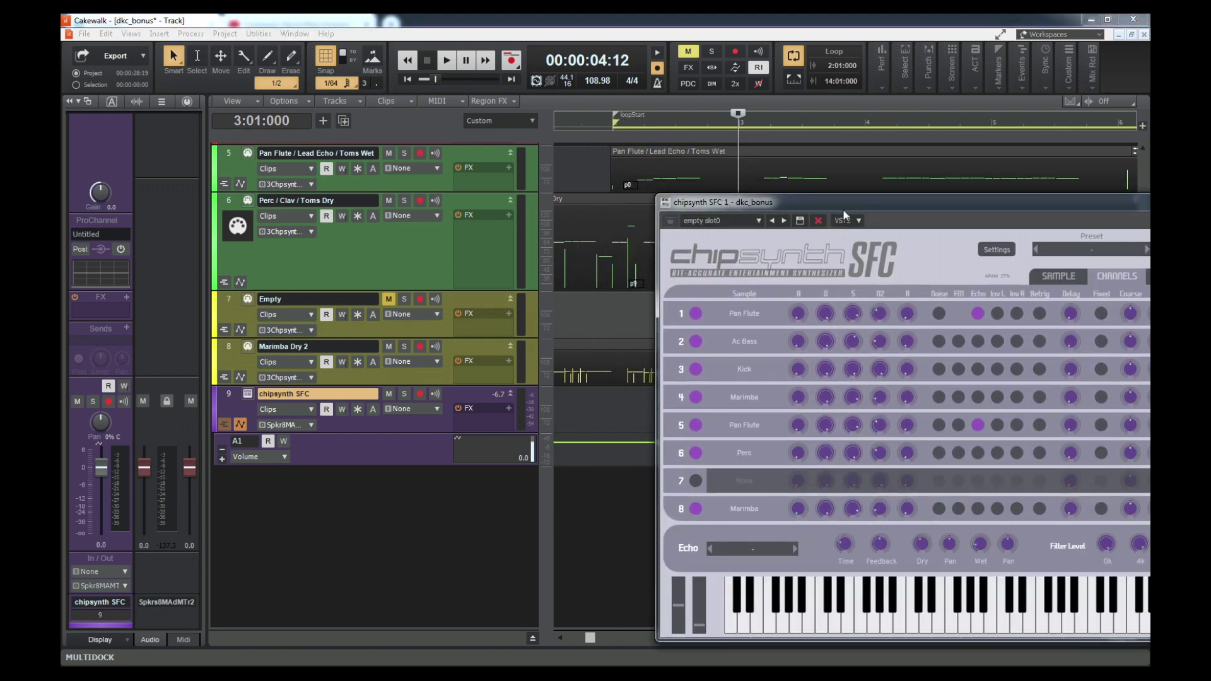
left_click_drag(843, 209, 475, 116)
left_click(688, 190)
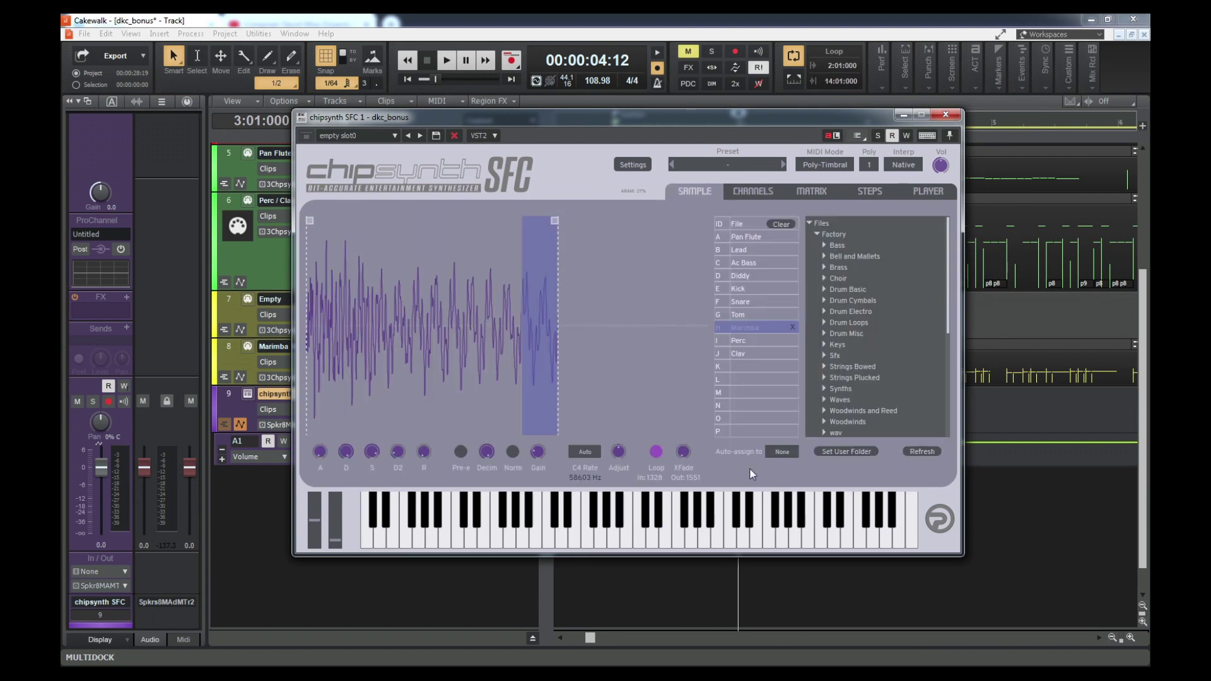
left_click(754, 190)
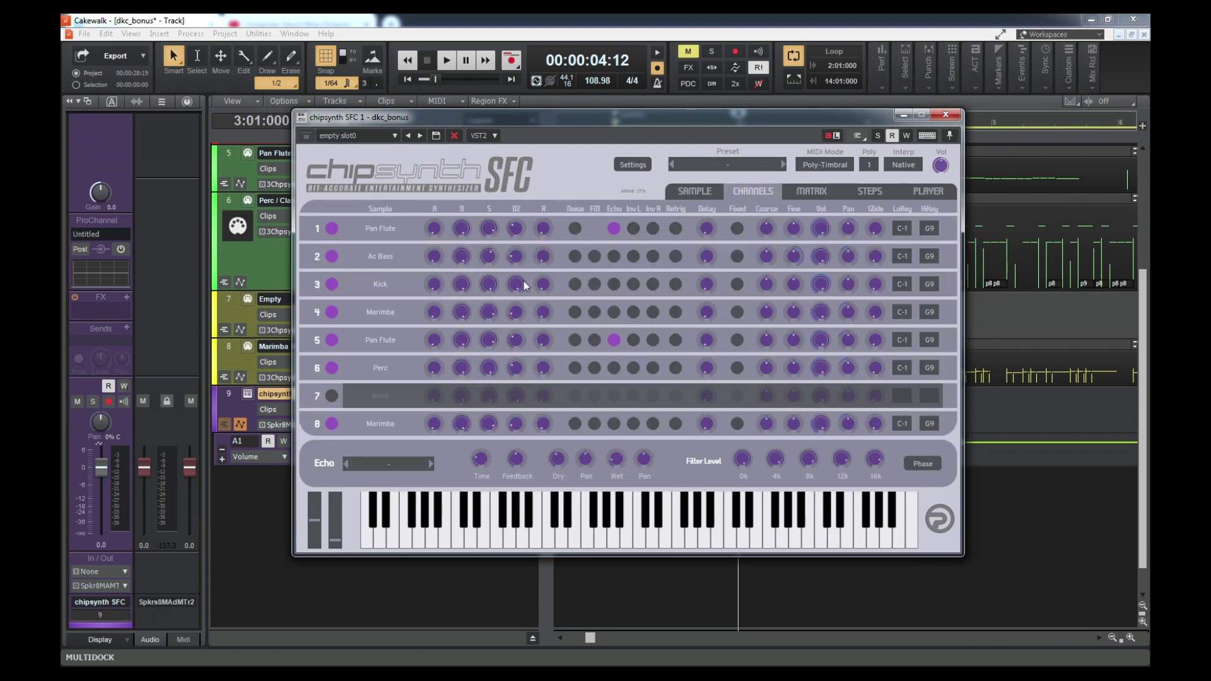
Move the plugin window aside and create a new project from the Blank Project template.
left_click_drag(825, 120, 725, 137)
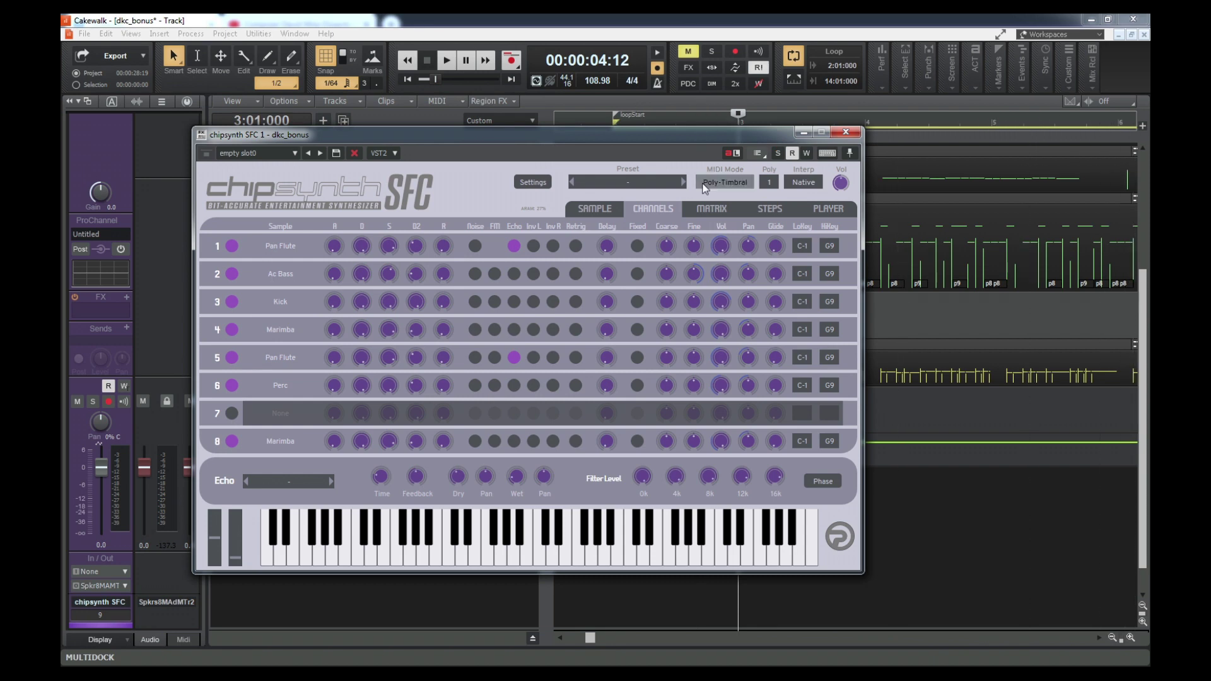
left_click(85, 35)
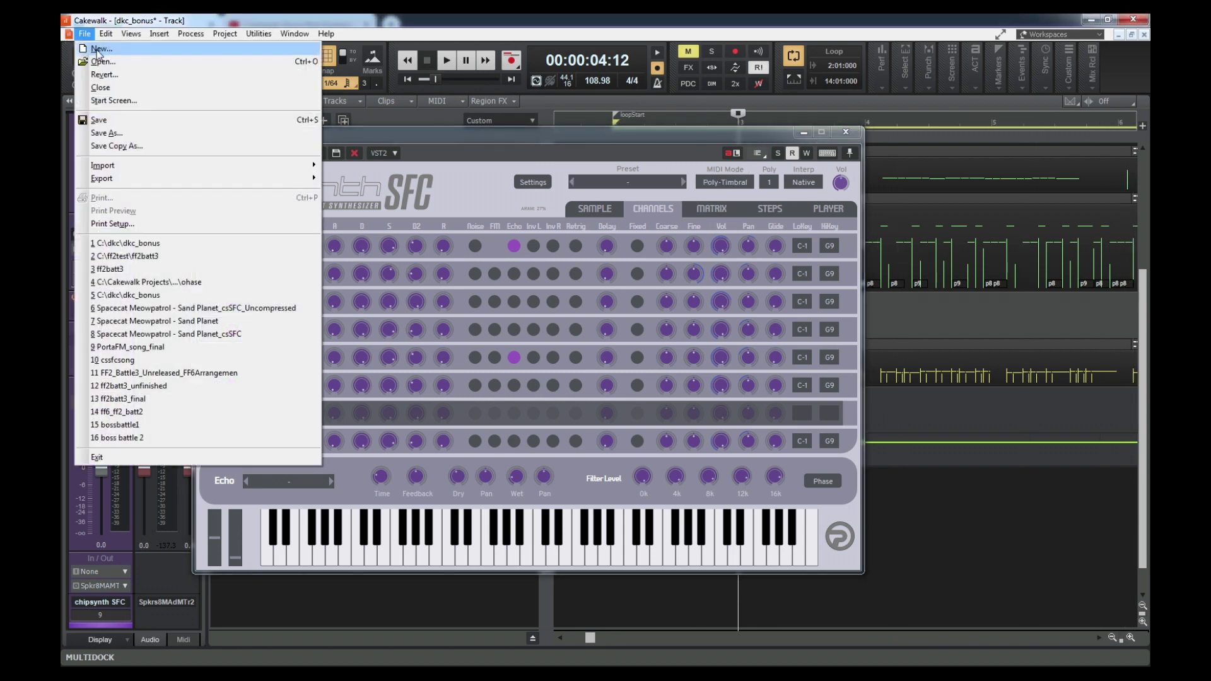
left_click(95, 46)
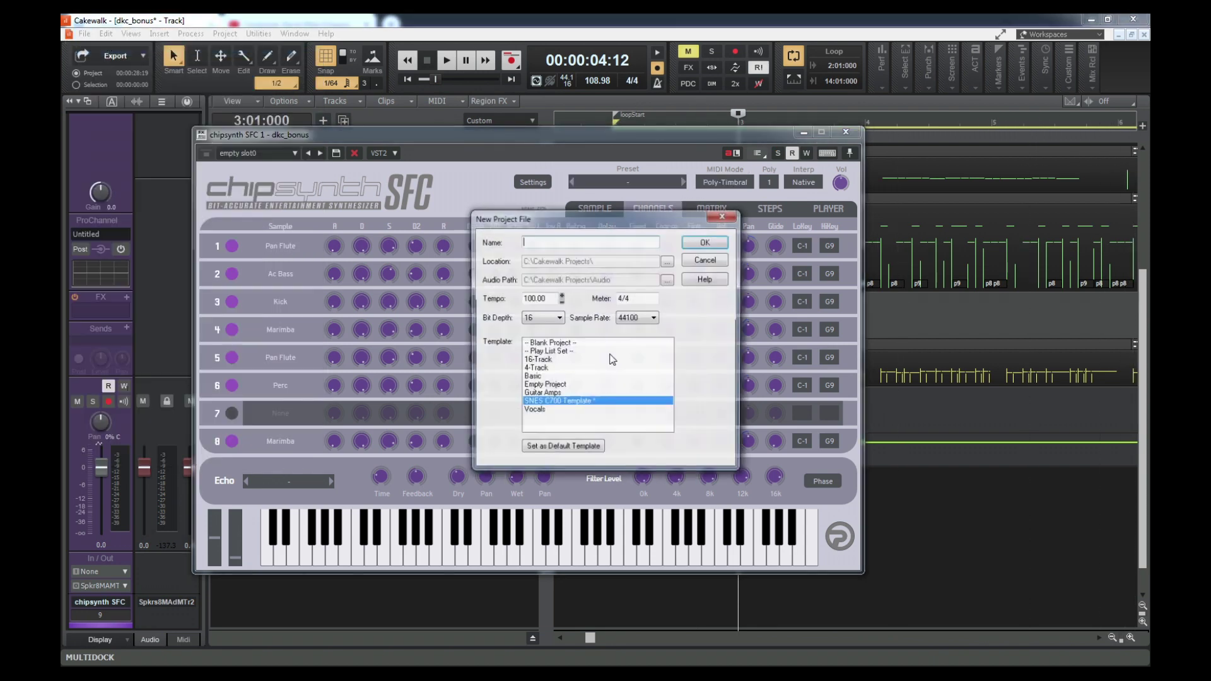
left_click(555, 344)
left_click(705, 242)
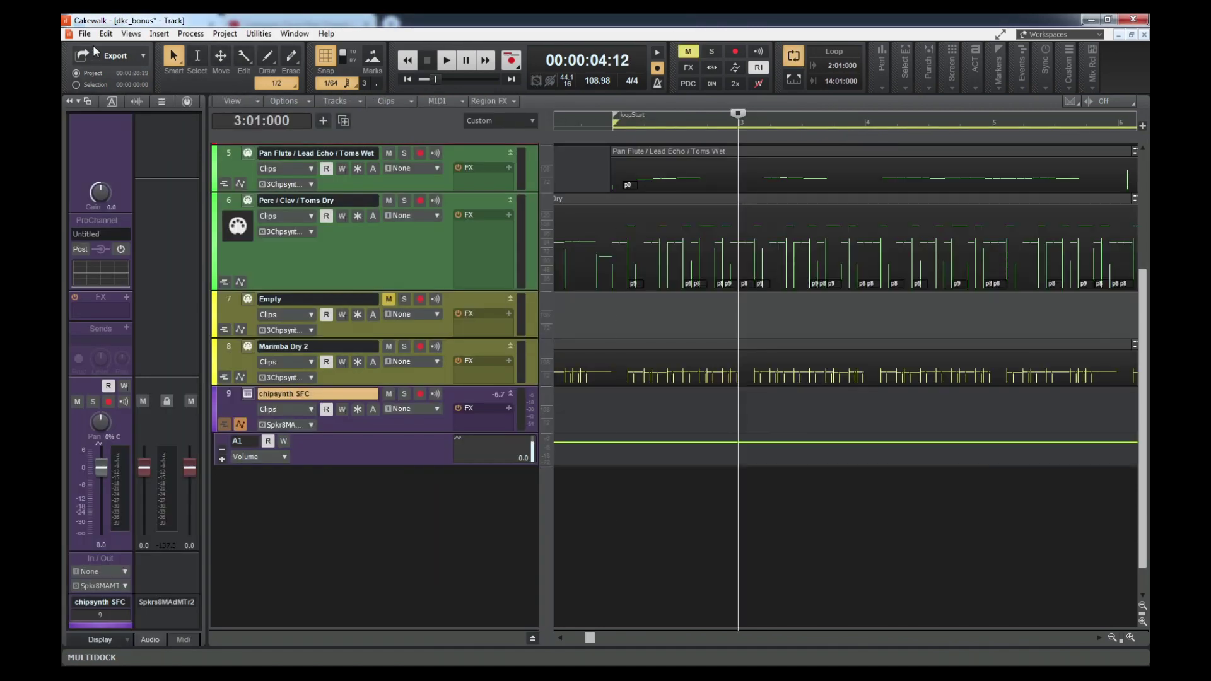
Close the dkc_bonus project to continue in the new blank project.
left_click(84, 33)
left_click(101, 88)
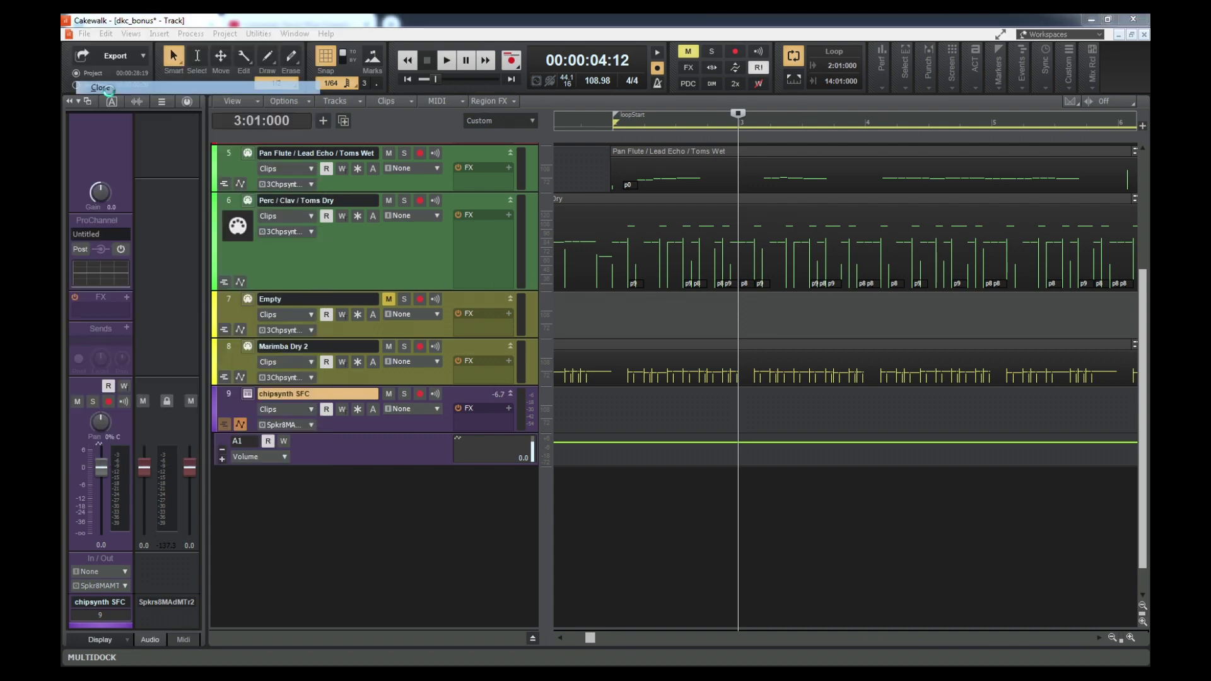
left_click(605, 375)
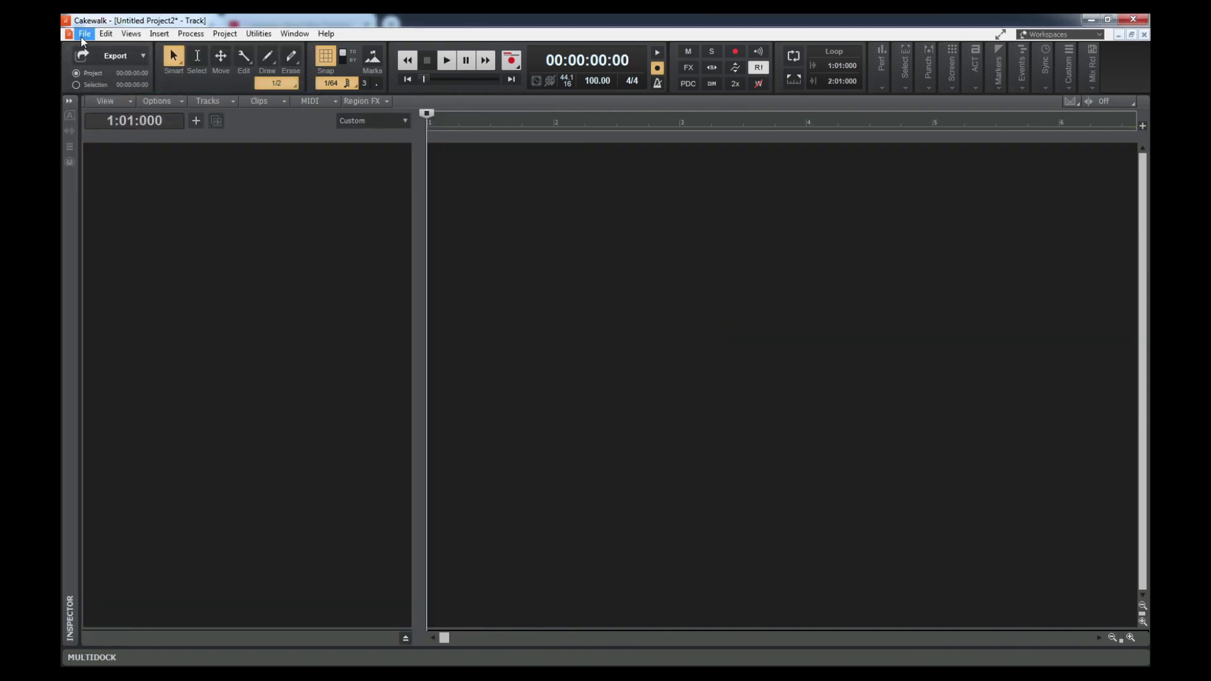
Expand the track Inspector and insert one chipsynth SFC instrument track into the blank project.
left_click(70, 101)
right_click(324, 231)
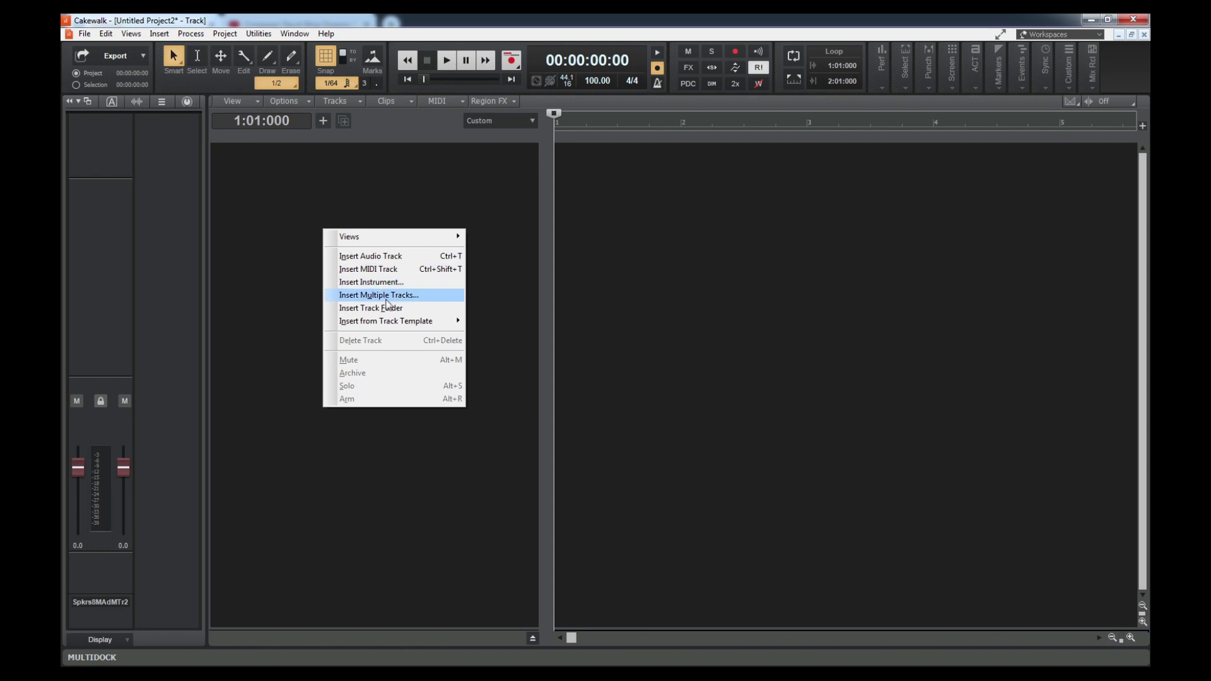
left_click(400, 281)
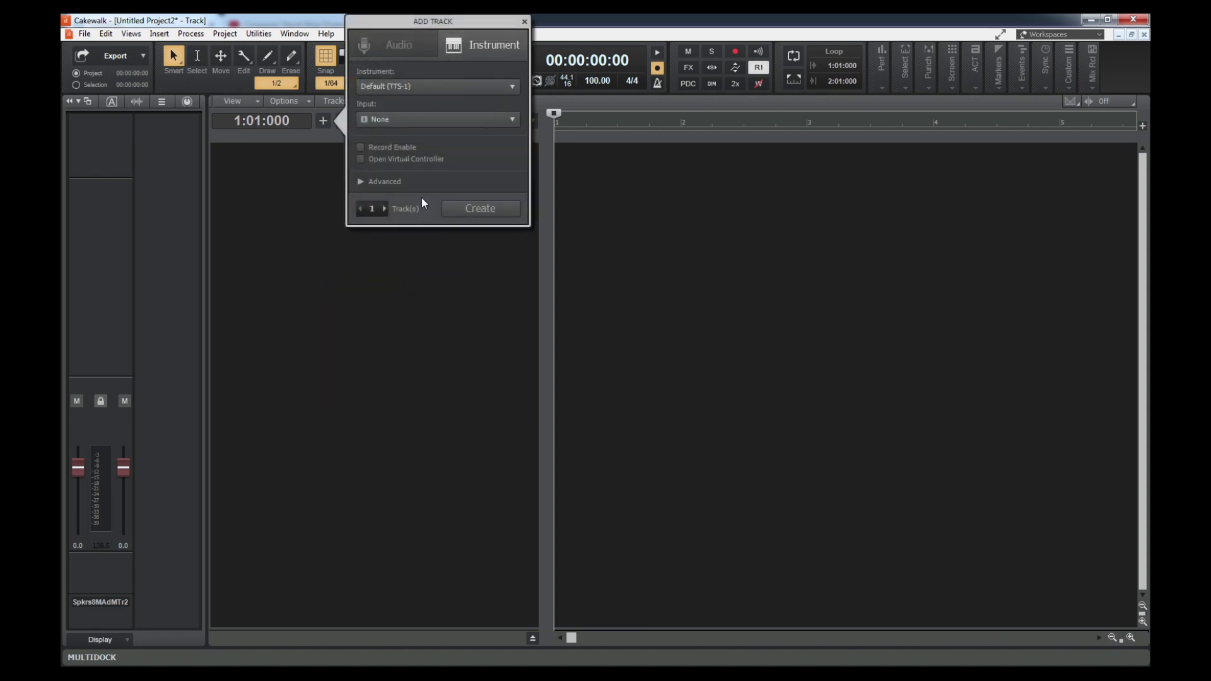
left_click(426, 92)
left_click(436, 143)
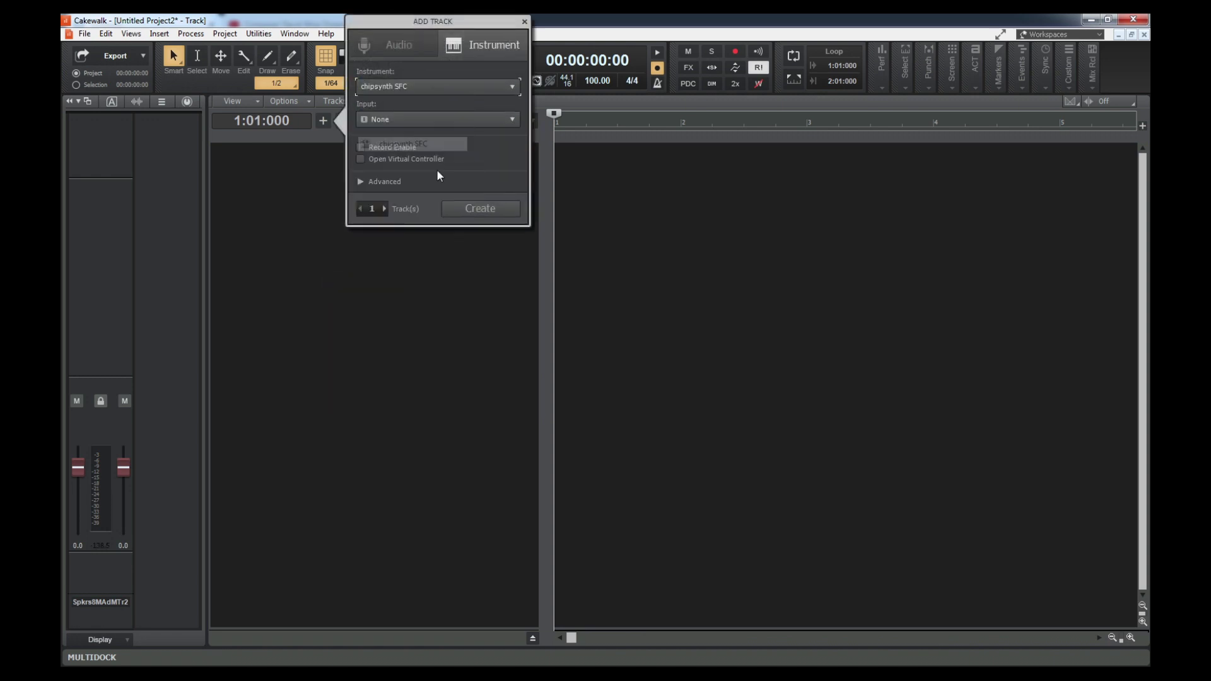
left_click(475, 203)
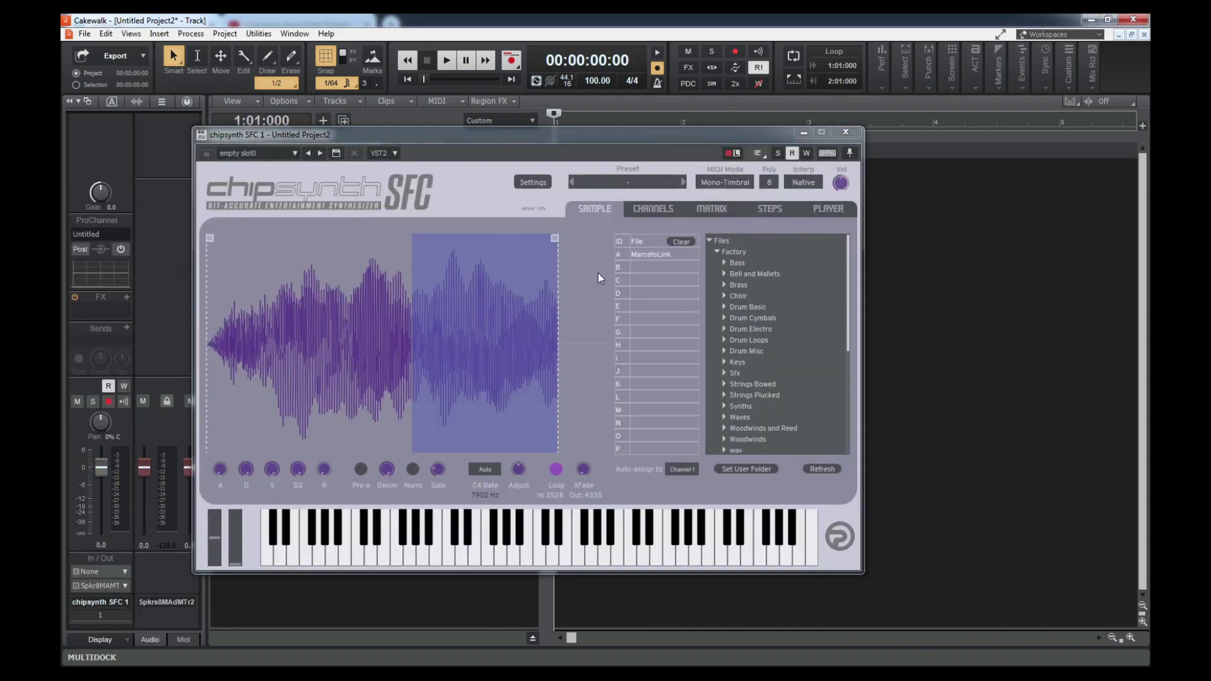
Load the Init - (PolyTimbral) preset from the Poly-Timbral category and clear the plugin's sample list.
left_click(618, 185)
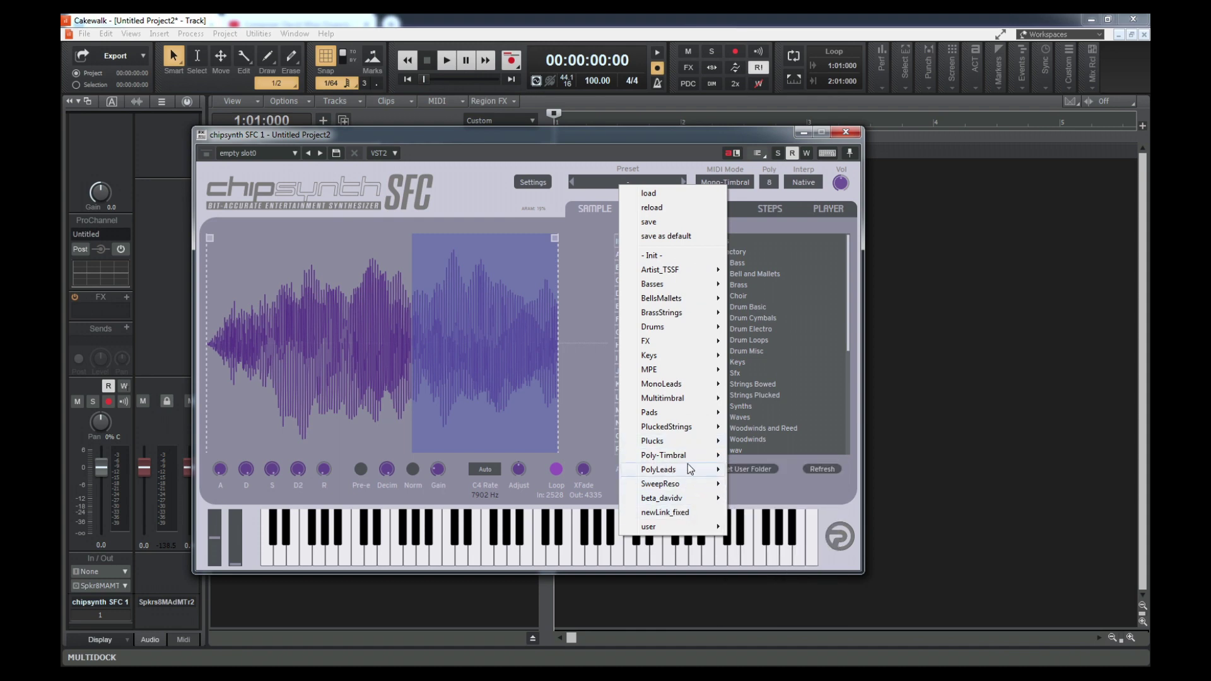
mouse_move(691, 465)
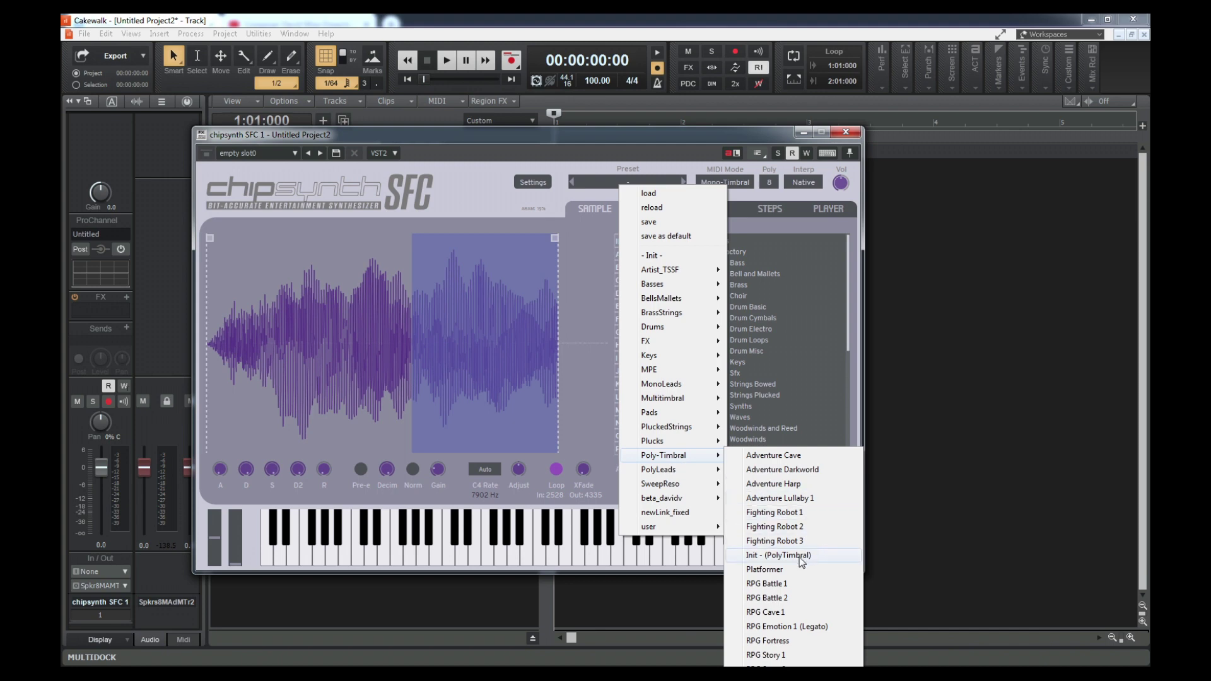
left_click(802, 557)
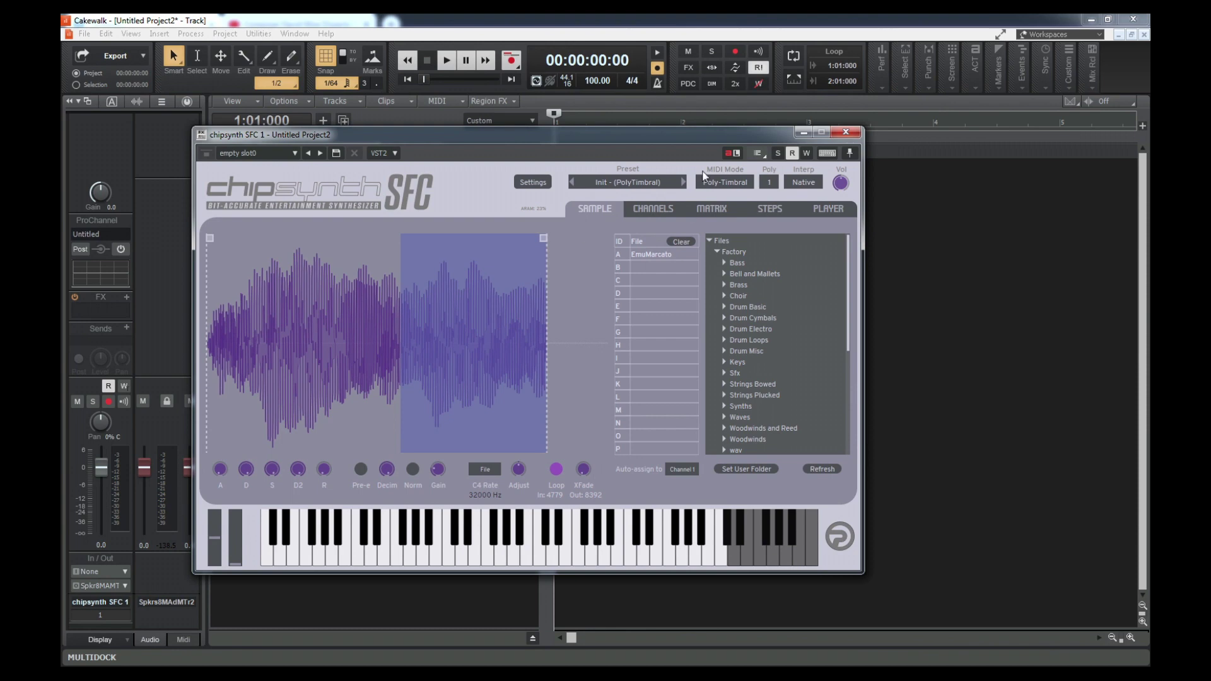
left_click(694, 243)
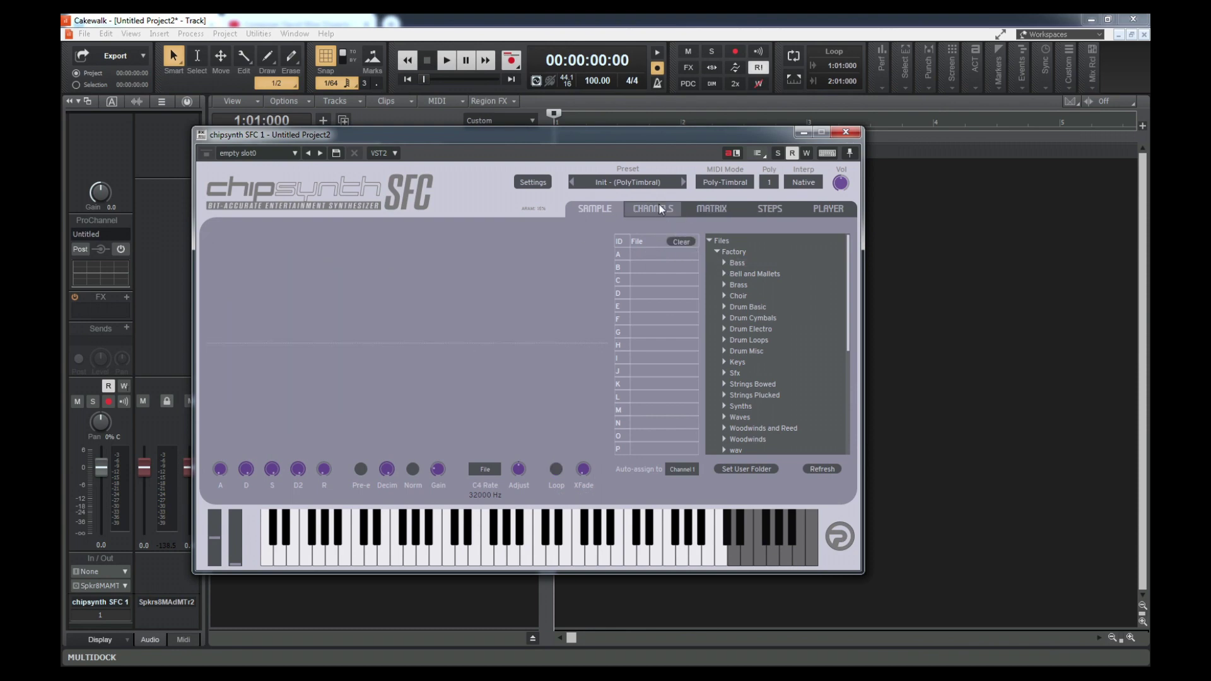
Examine the preset's modulation matrix, including the CC assignments for channel sample, amp, invert, pan, release, FM and echo.
left_click(695, 212)
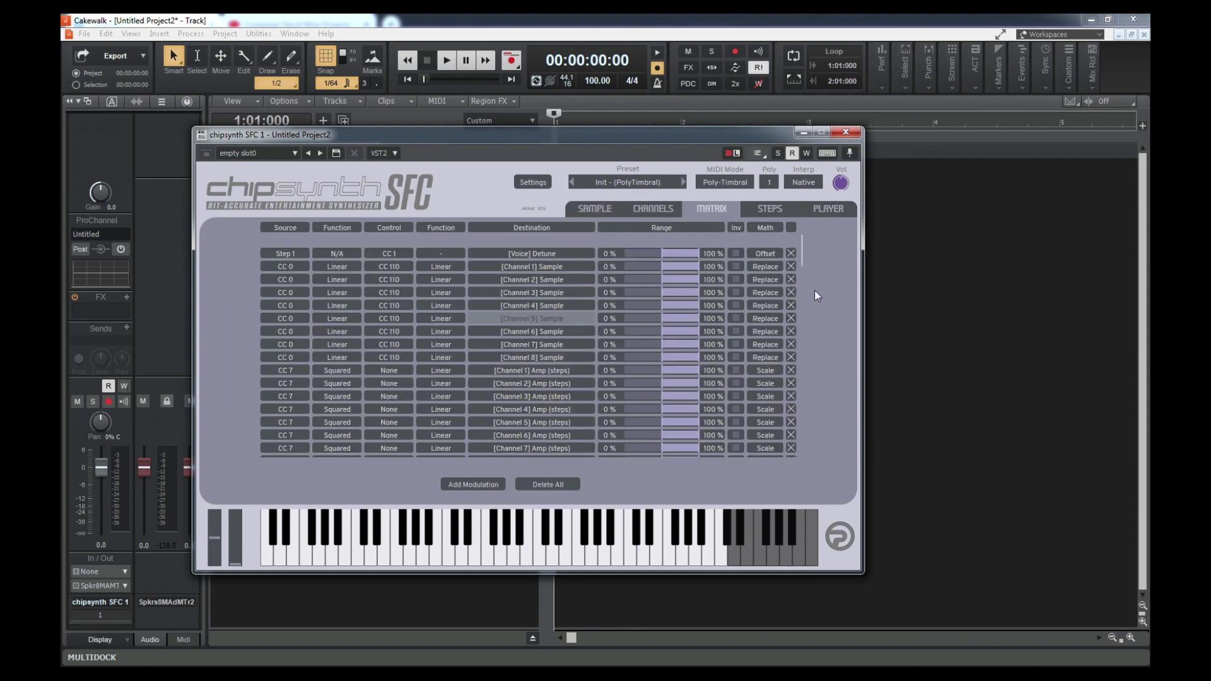
left_click_drag(804, 244, 814, 198)
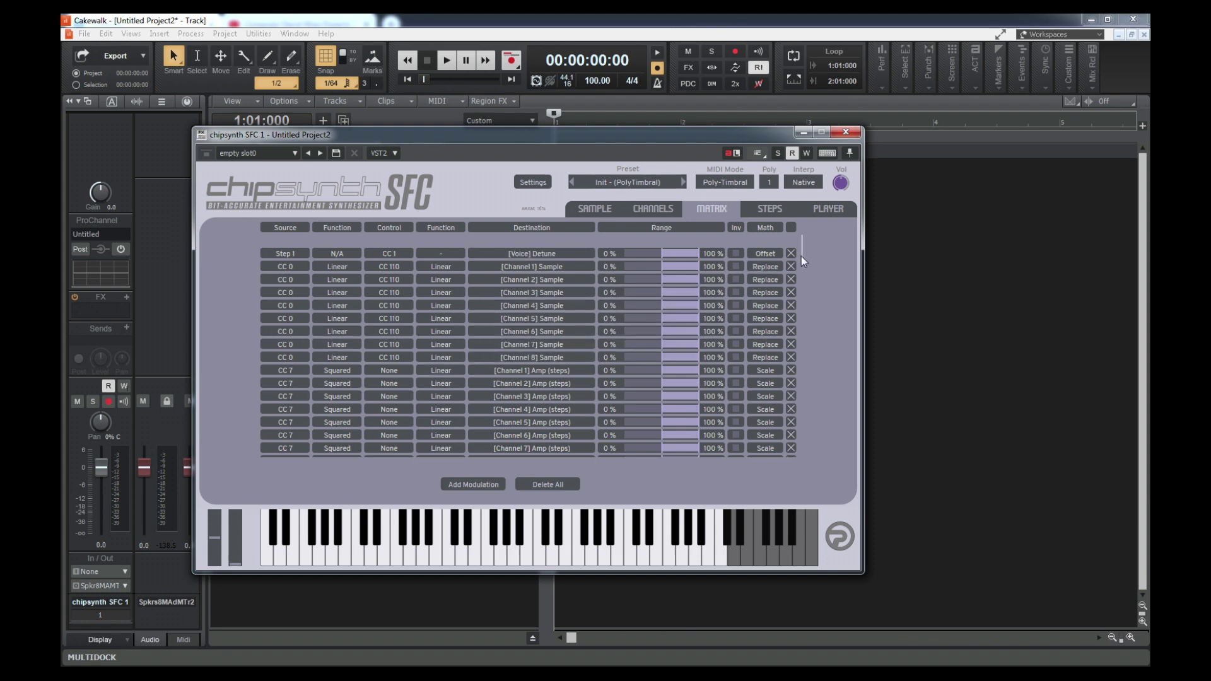
left_click_drag(801, 256, 785, 270)
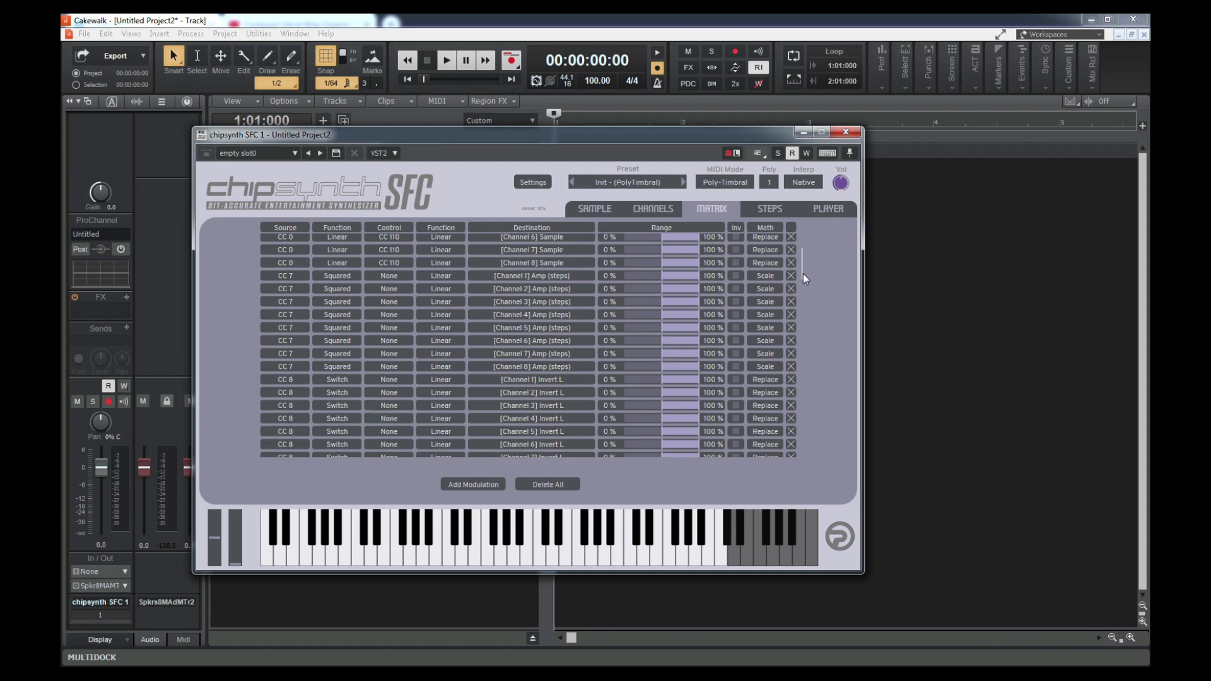
scroll(804, 274, "down", 3)
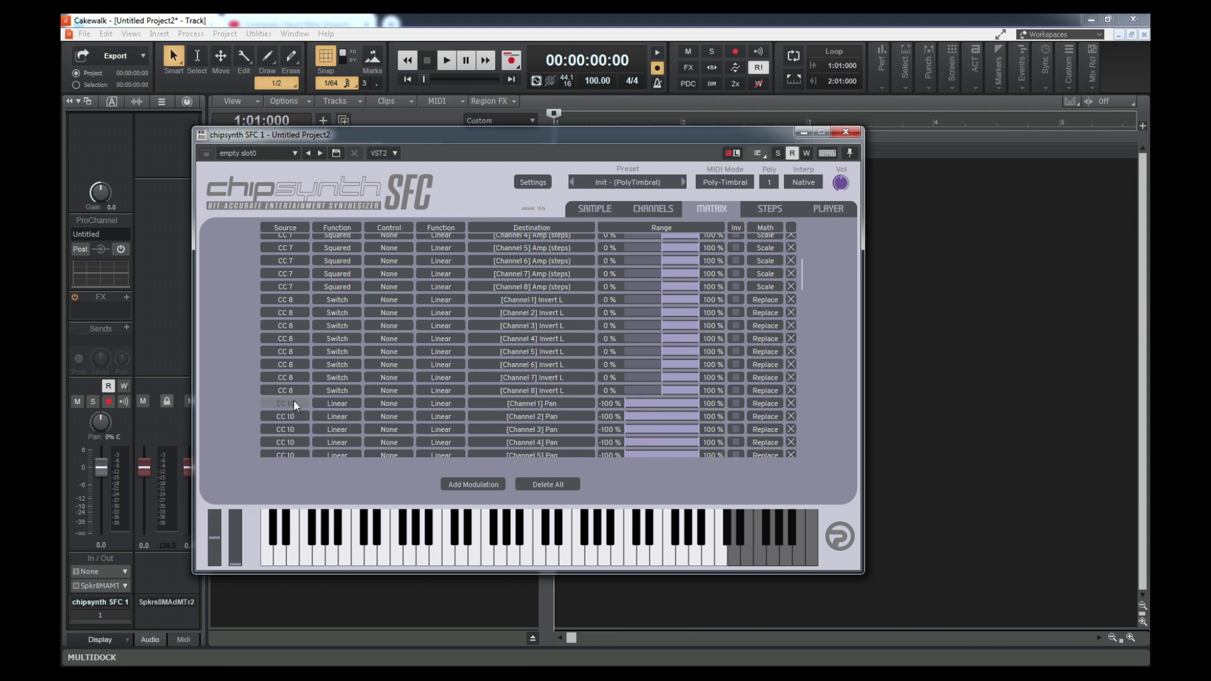
scroll(798, 301, "down", 6)
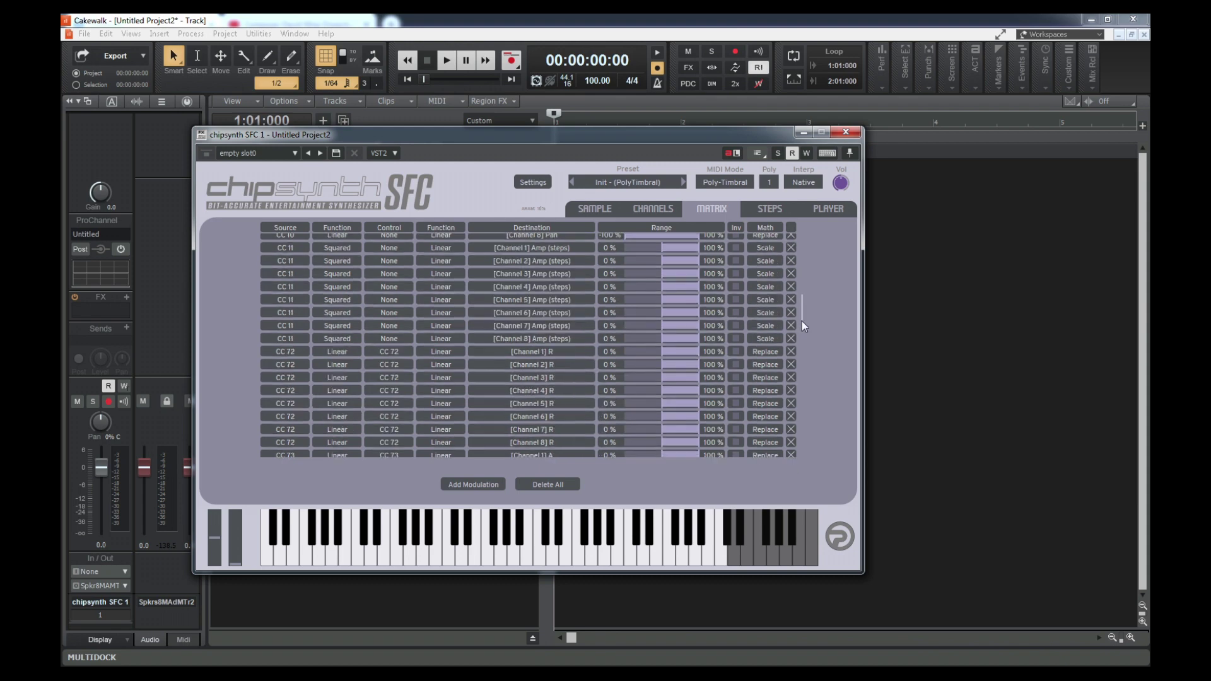
scroll(801, 308, "up", 1)
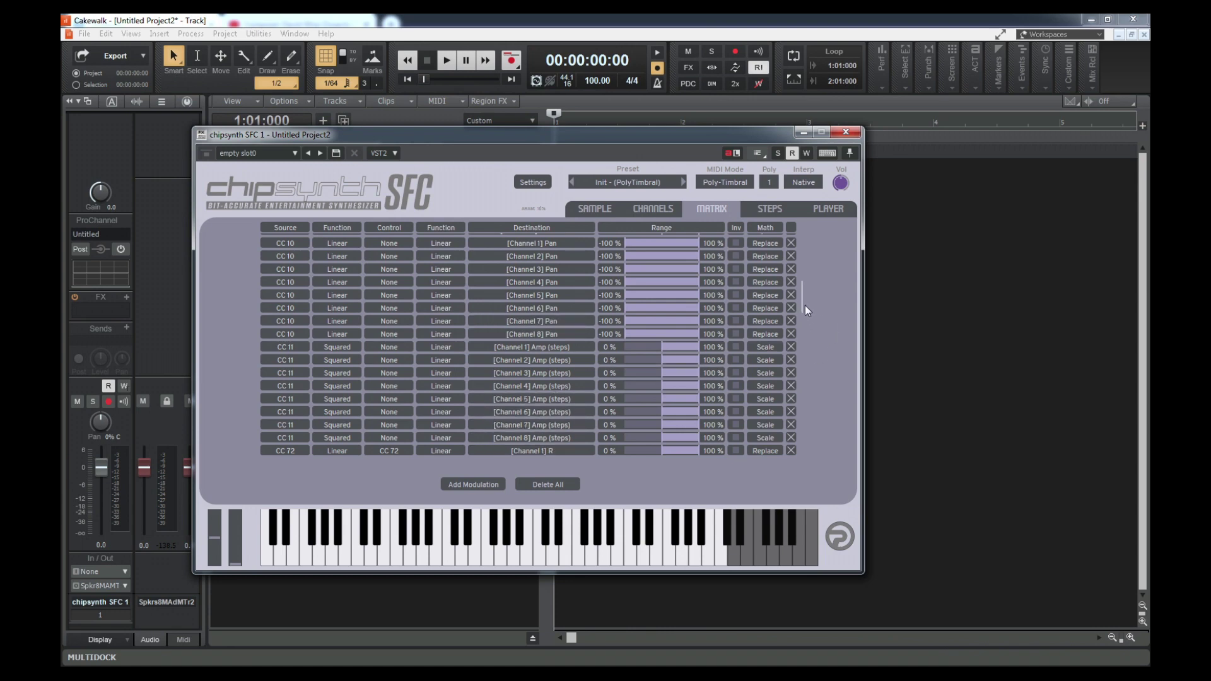
left_click_drag(800, 300, 777, 410)
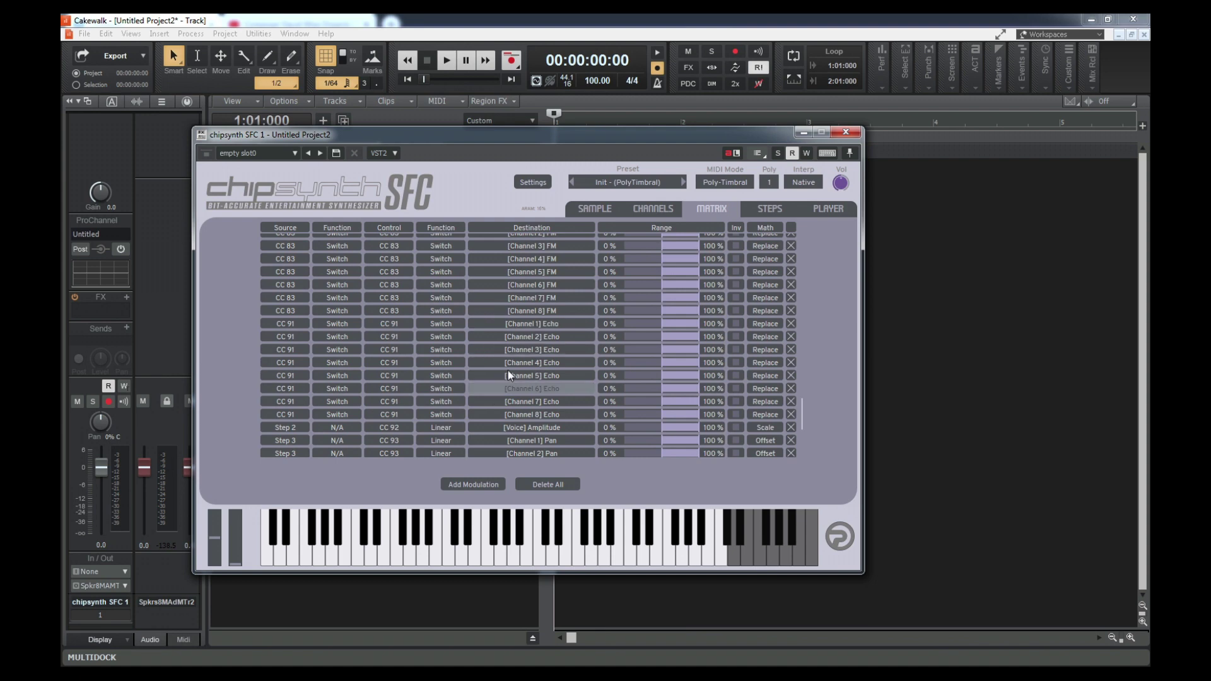
left_click_drag(802, 411, 811, 257)
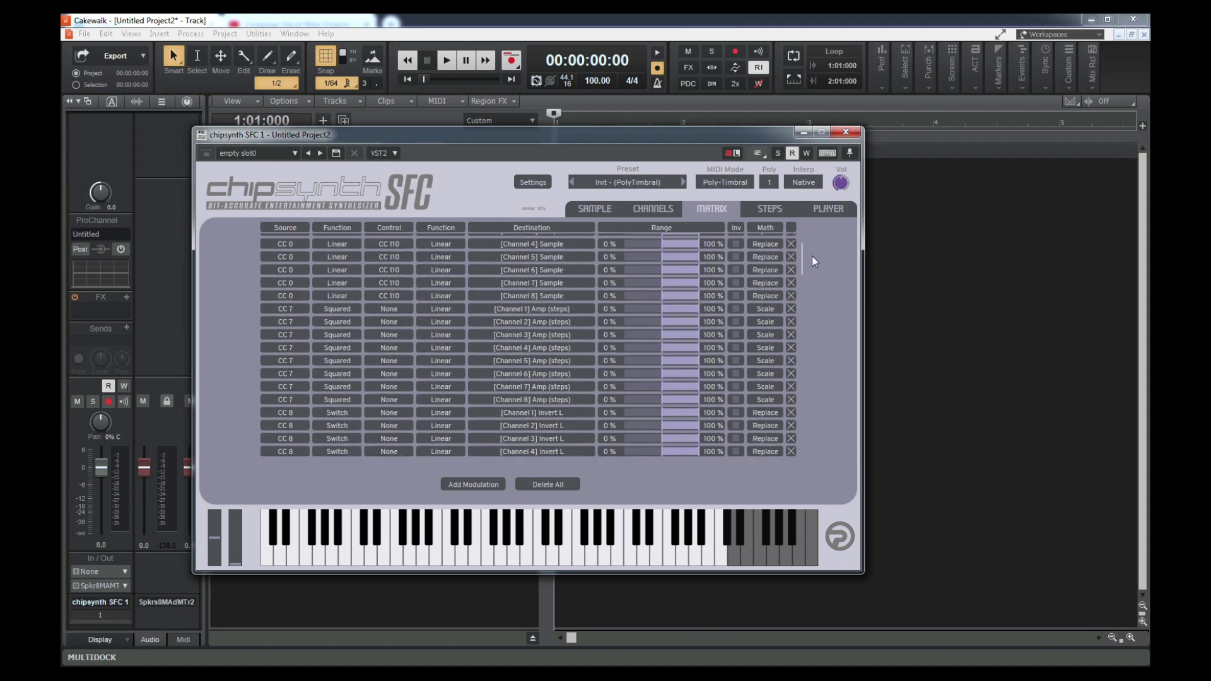
Open the SPC player, expand the ff6 folder and play 101b Opening Theme (part 2).spc.
left_click(810, 210)
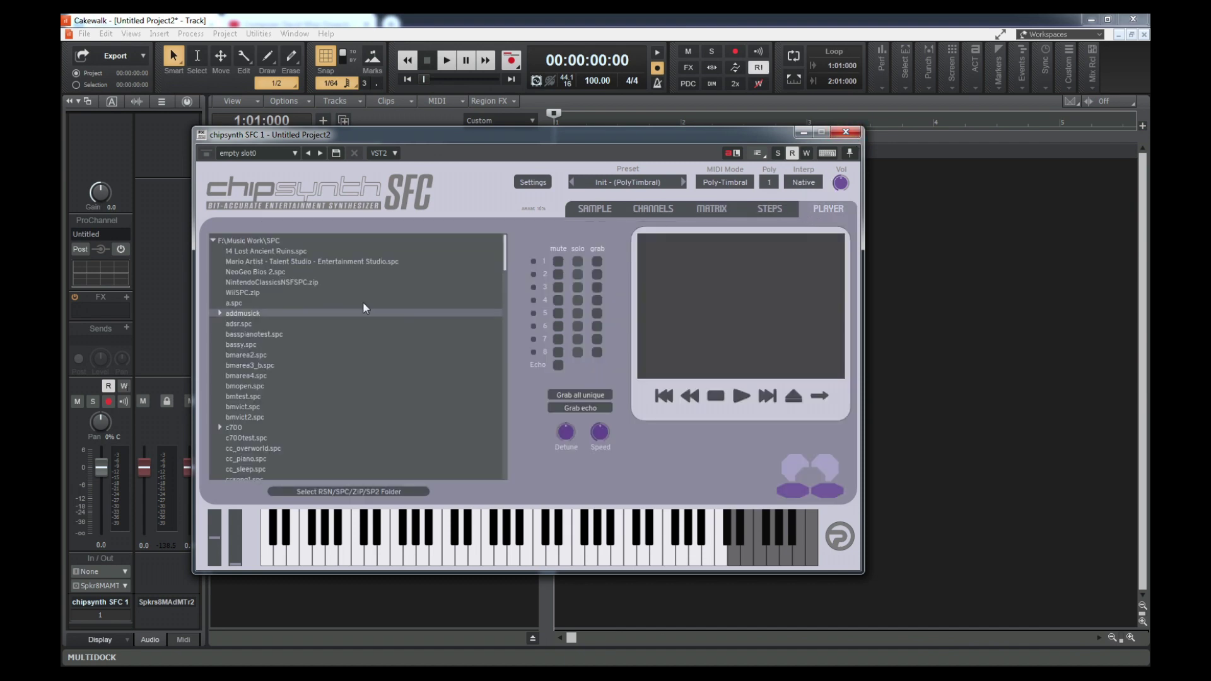
scroll(438, 357, "down", 10)
scroll(397, 377, "down", 6)
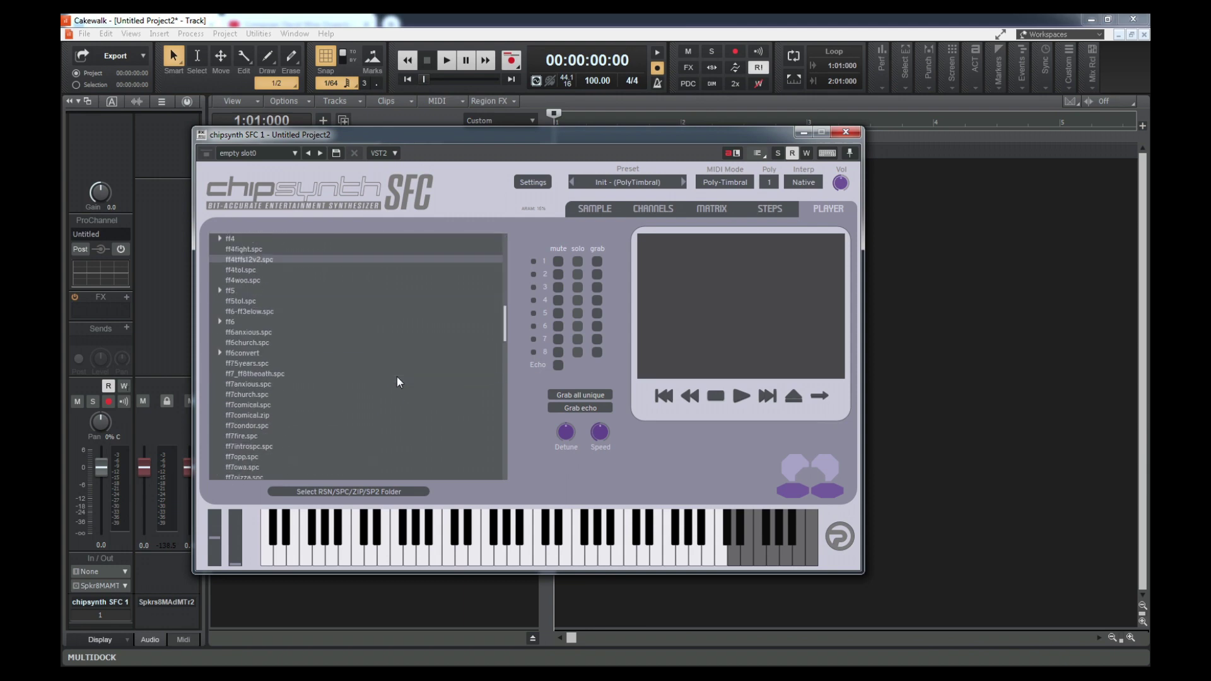
left_click(252, 322)
left_click(219, 323)
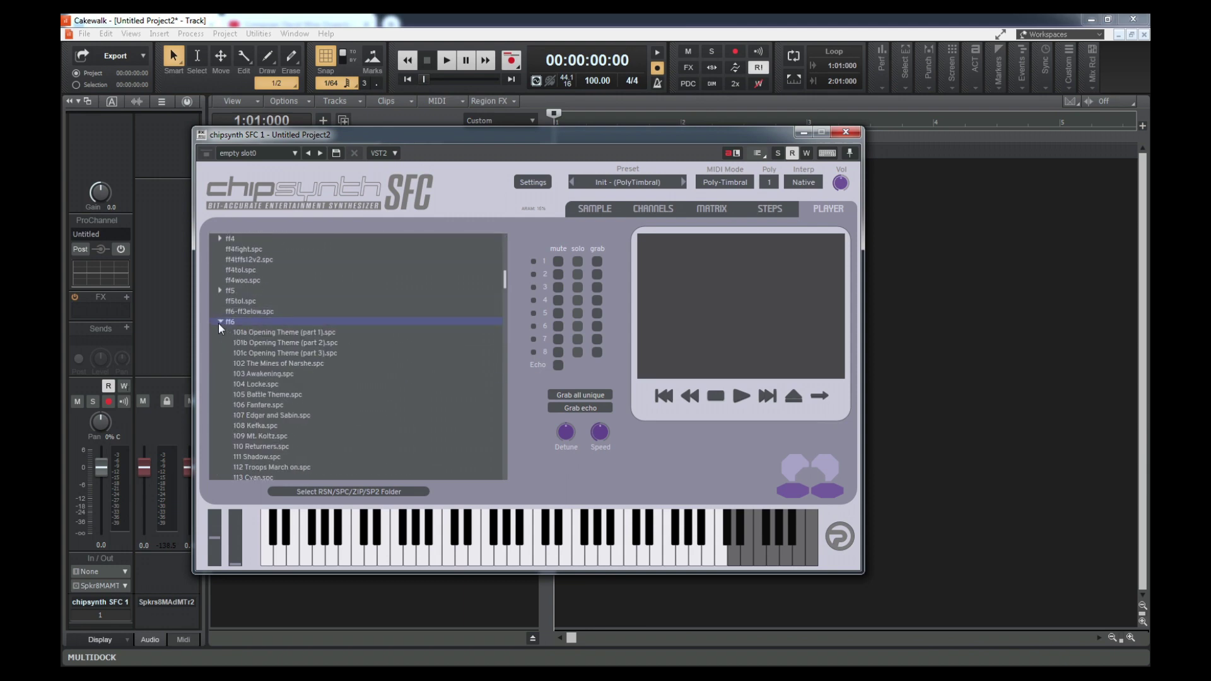
double_click(323, 344)
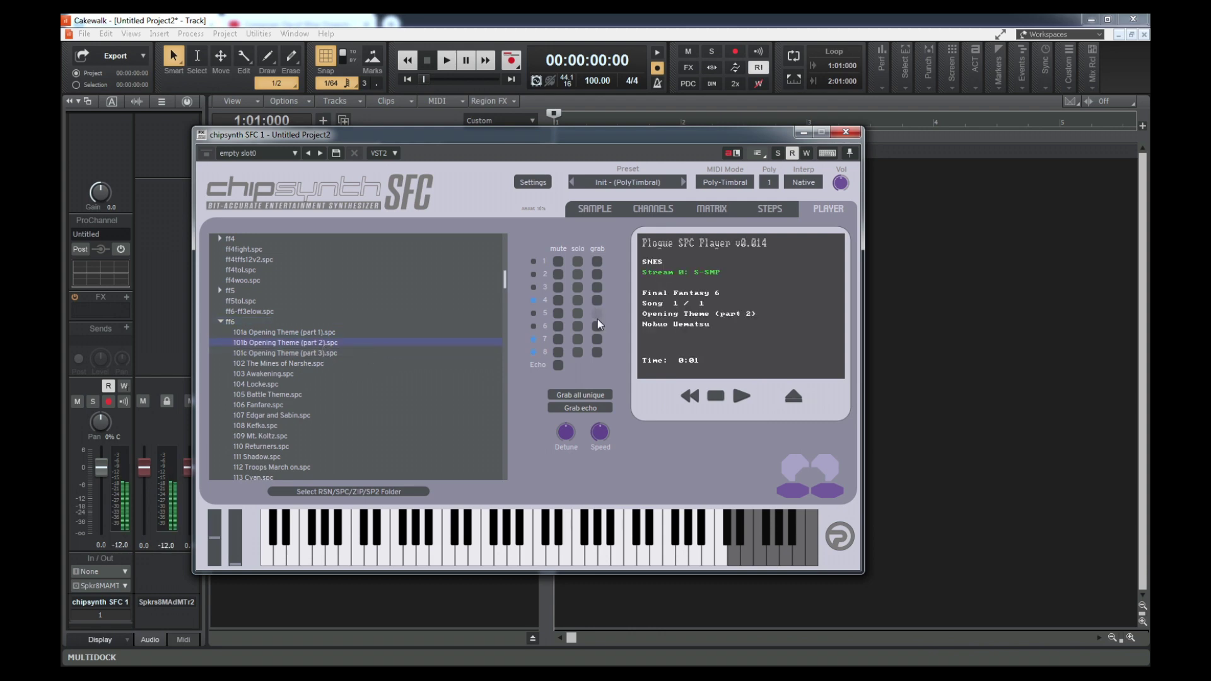
Grab a sample from the playing theme, select it in the plugin's sample list and audition it on the keyboard.
left_click(577, 262)
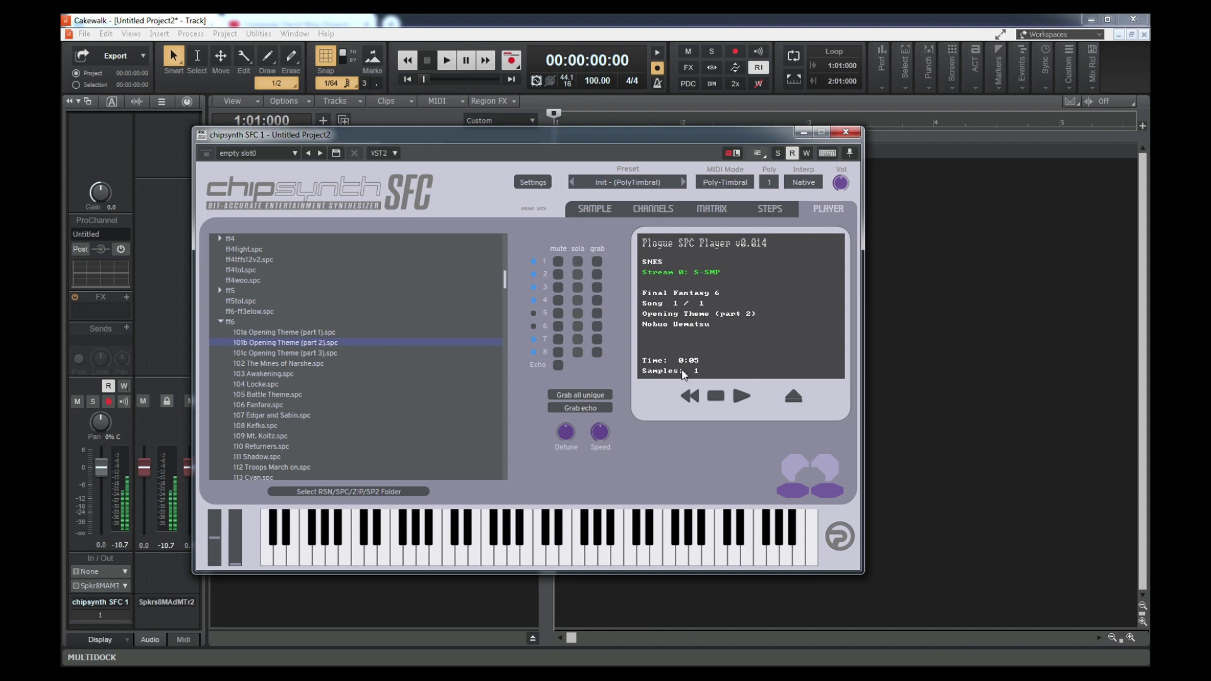
left_click(656, 209)
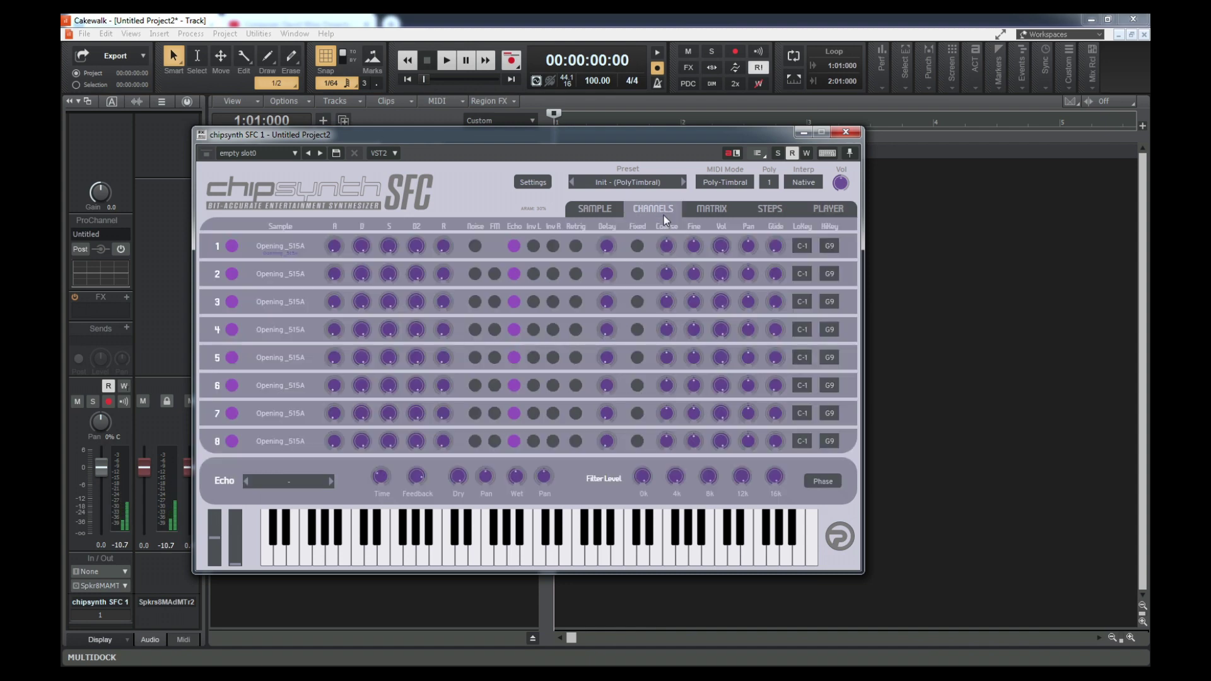
left_click(595, 209)
left_click(670, 259)
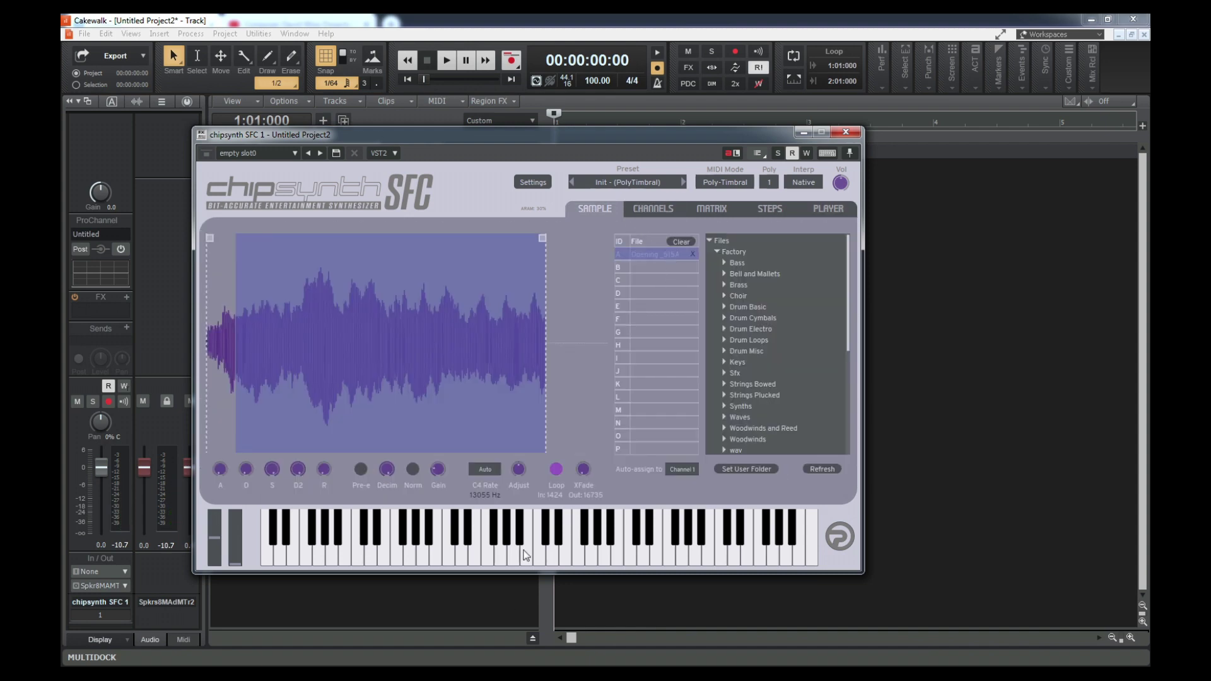
left_click(561, 563)
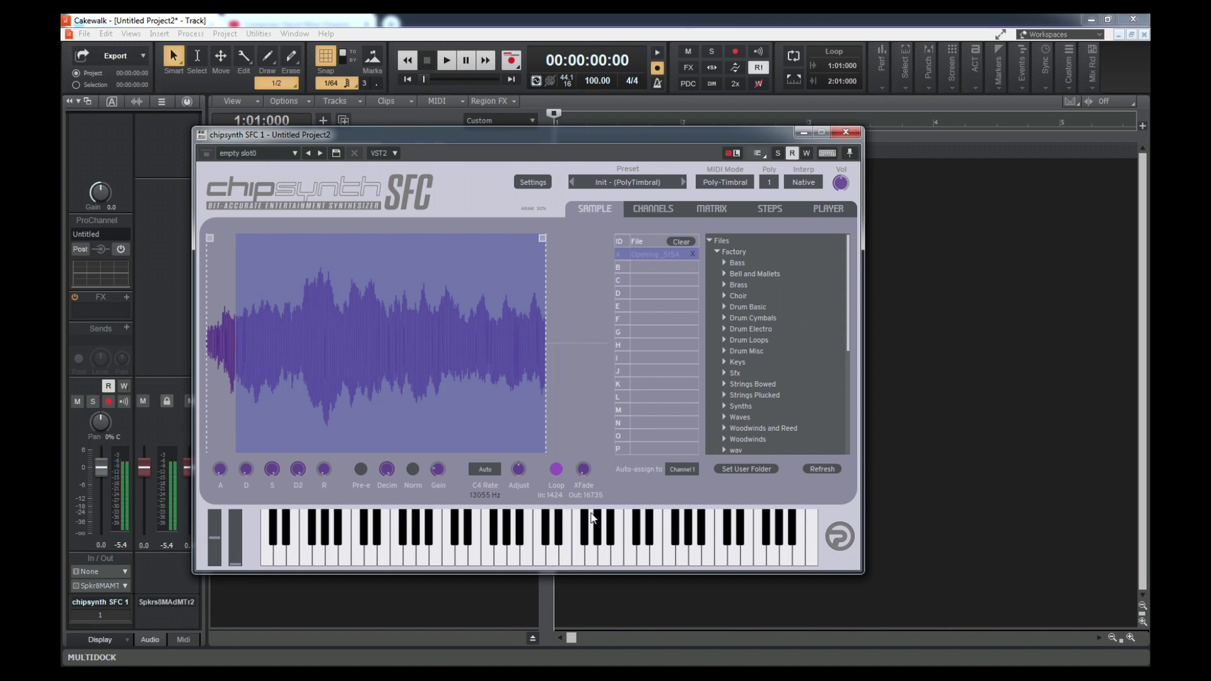
Return to the channel settings and examine the available echo presets, including those in the user category.
left_click(668, 205)
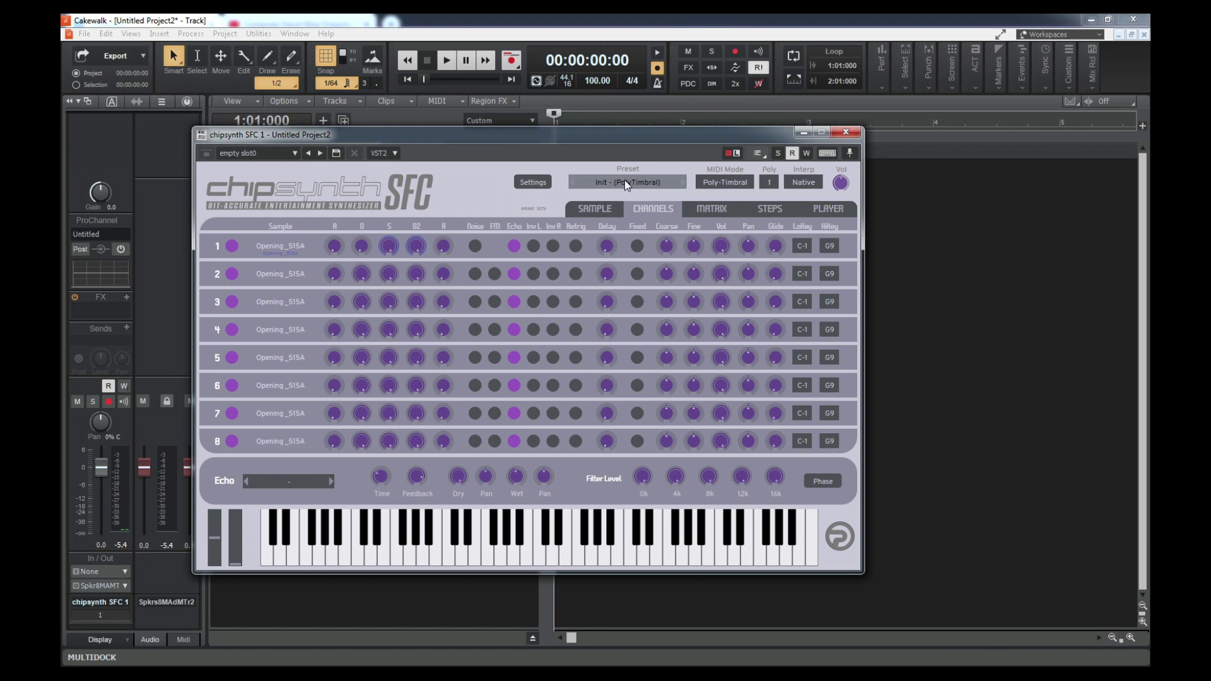
left_click(312, 482)
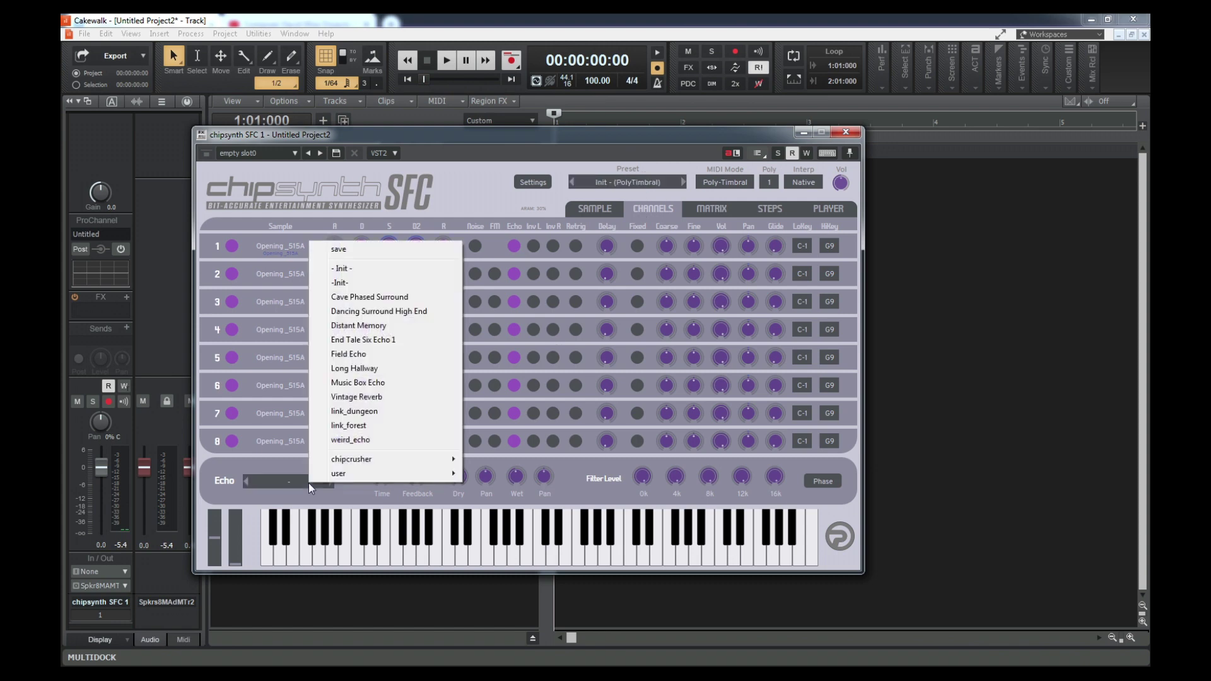
mouse_move(350, 474)
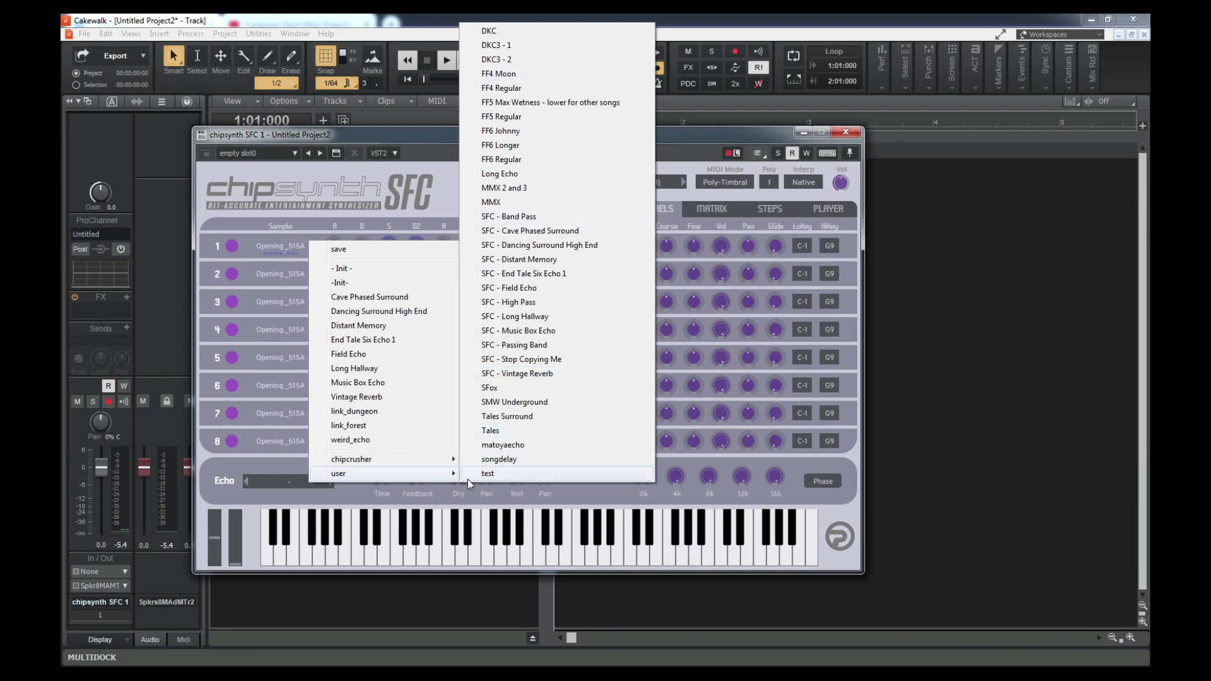
left_click(711, 129)
Return to the SPC player, play a note on the keyboard and close the chipsynth SFC window.
left_click(834, 213)
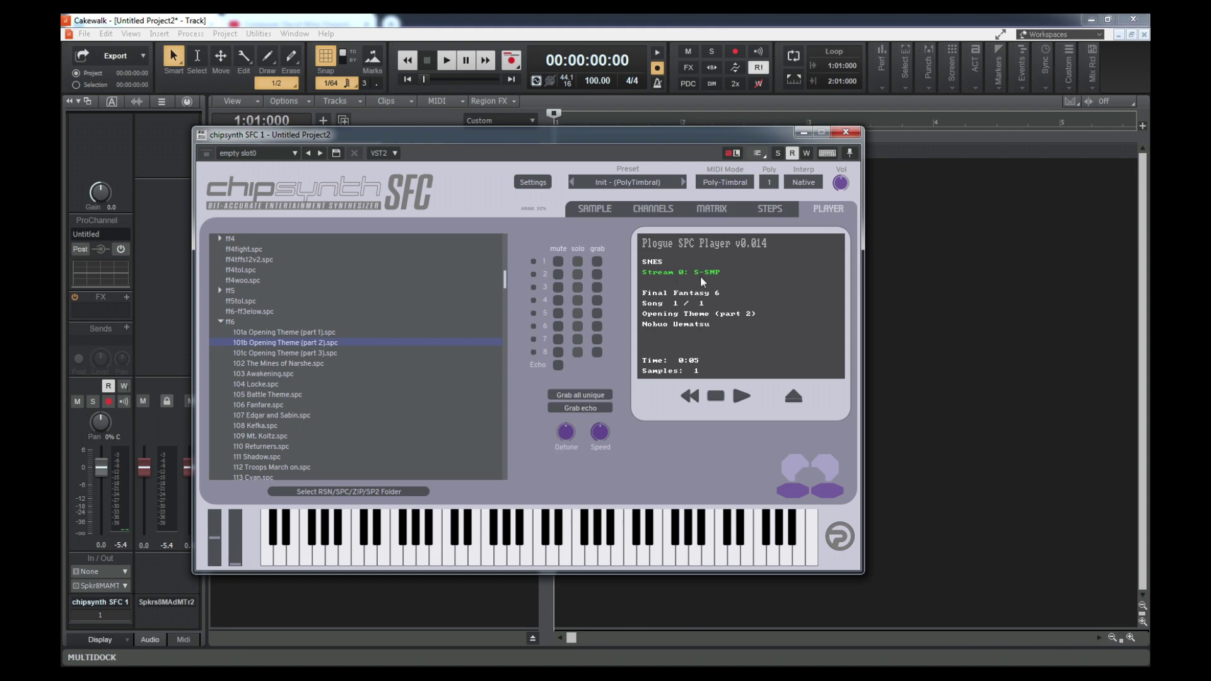
left_click(516, 555)
left_click(844, 133)
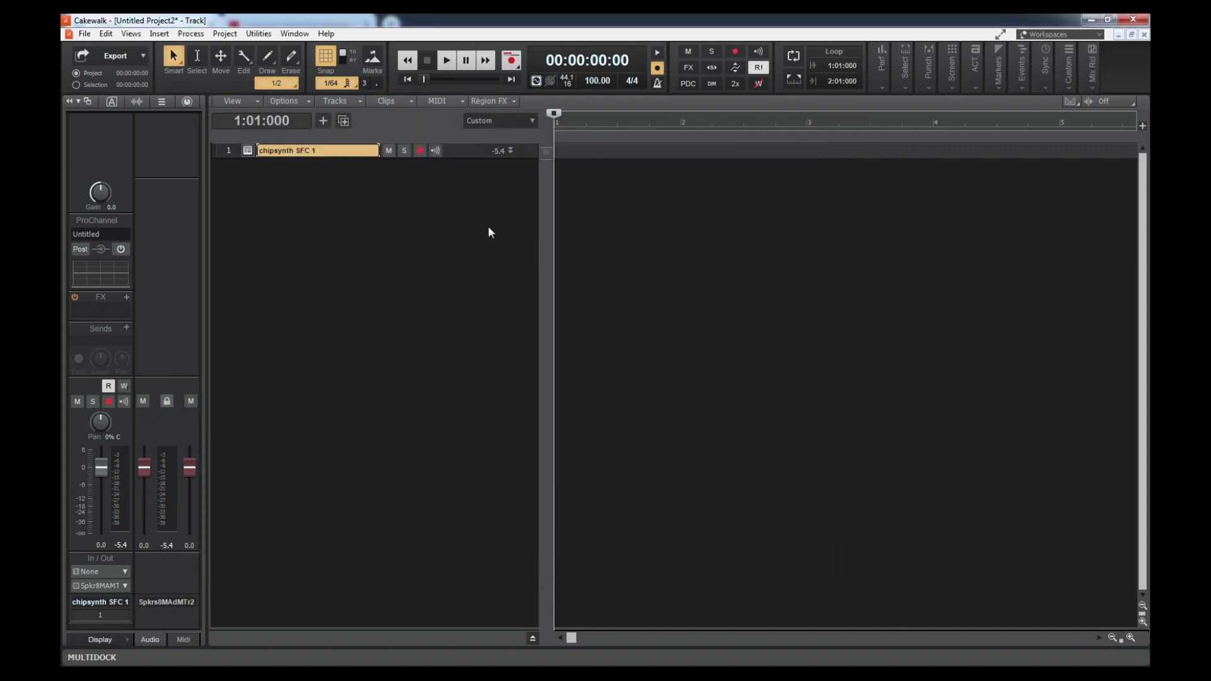
Insert eight MIDI tracks and move the chipsynth SFC 1 track below them to the end of the track list.
right_click(315, 184)
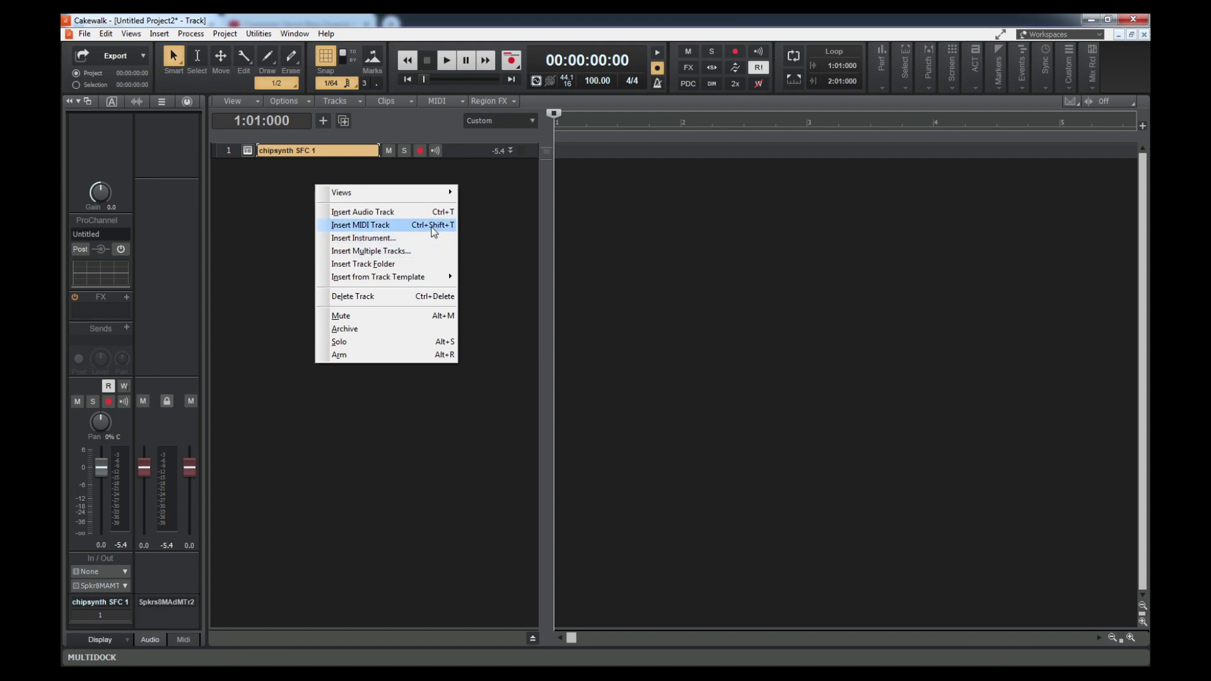
left_click(434, 232)
right_click(321, 250)
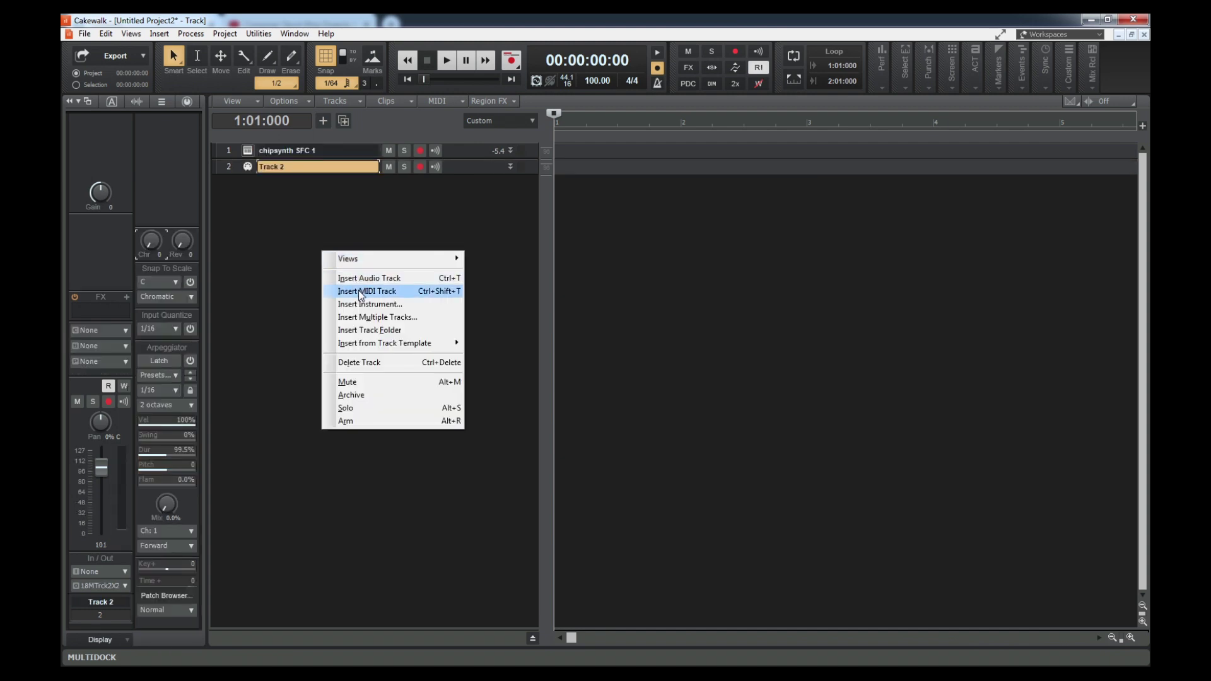
left_click(360, 291)
right_click(316, 281)
left_click(360, 321)
right_click(315, 316)
left_click(361, 359)
right_click(359, 320)
left_click(405, 360)
right_click(374, 333)
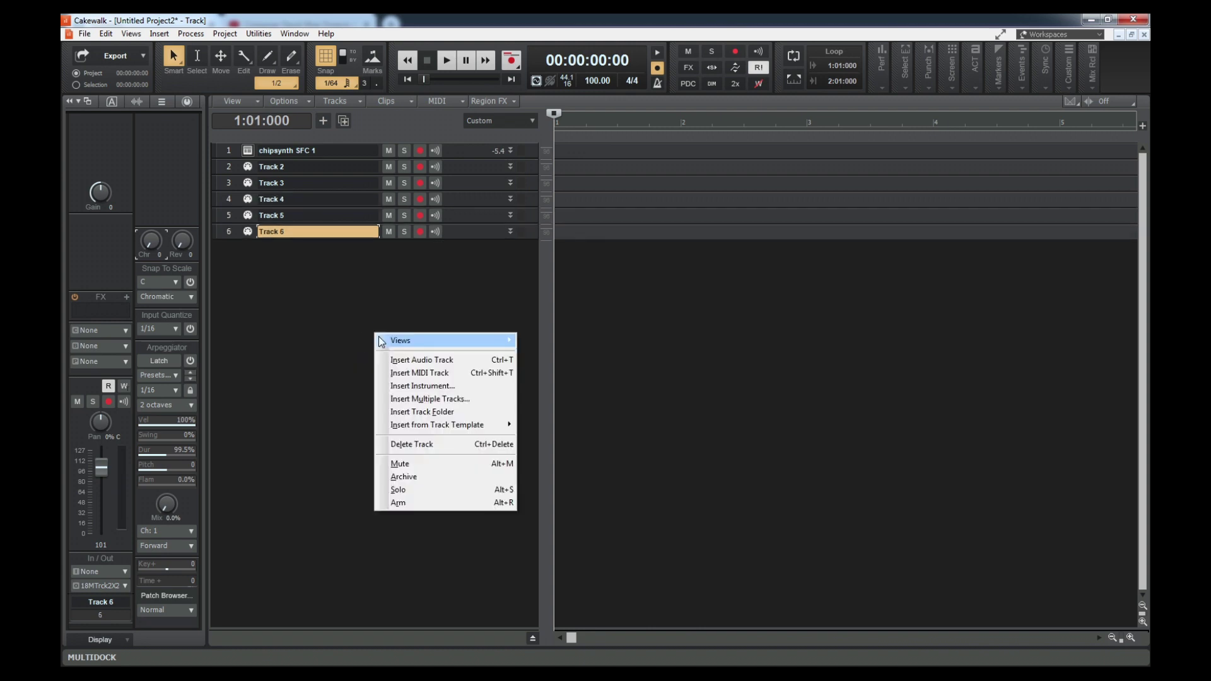
left_click(414, 374)
right_click(401, 344)
left_click(411, 386)
right_click(386, 352)
left_click(406, 396)
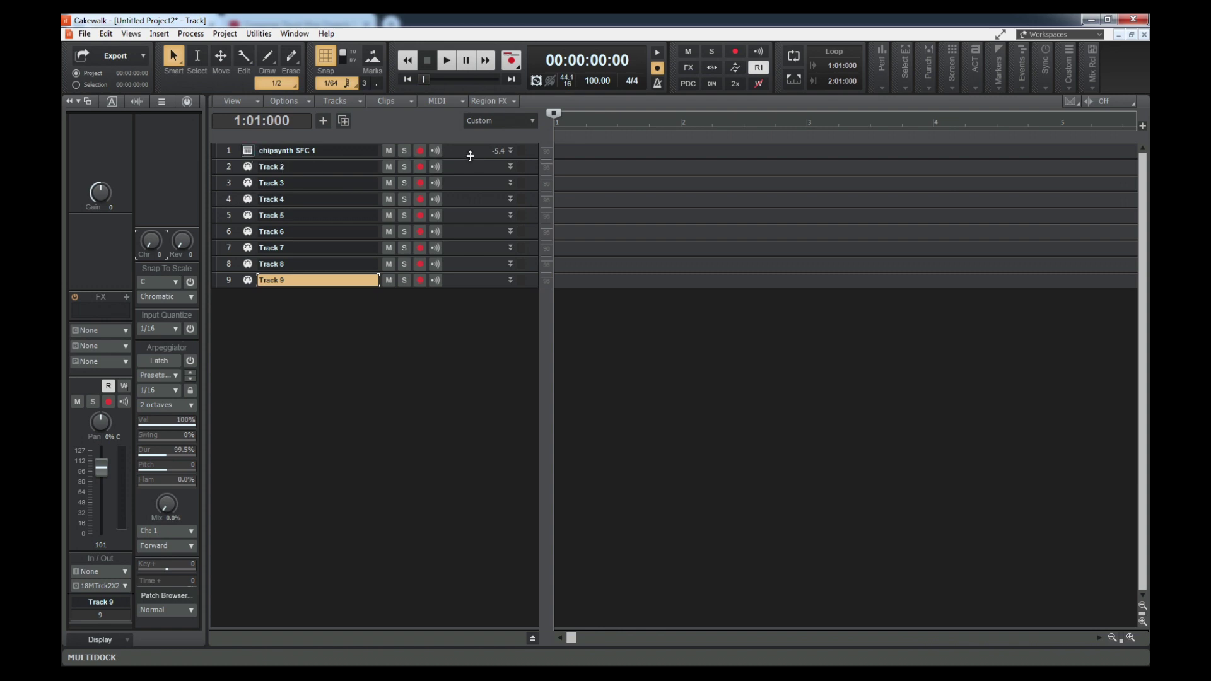
left_click_drag(470, 149, 468, 283)
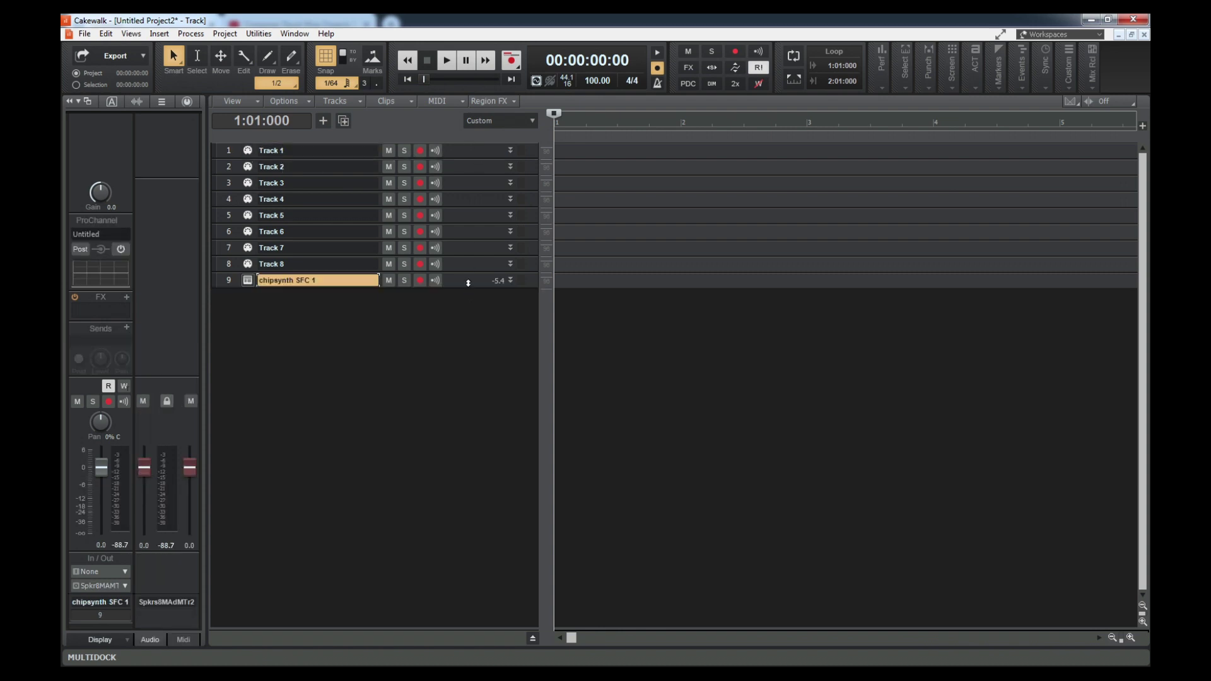
Select Tracks 1 to 8 and route all their outputs to chipsynth SFC 1 together in the Console view, then close it.
left_click(237, 151)
left_click(232, 264, "shift")
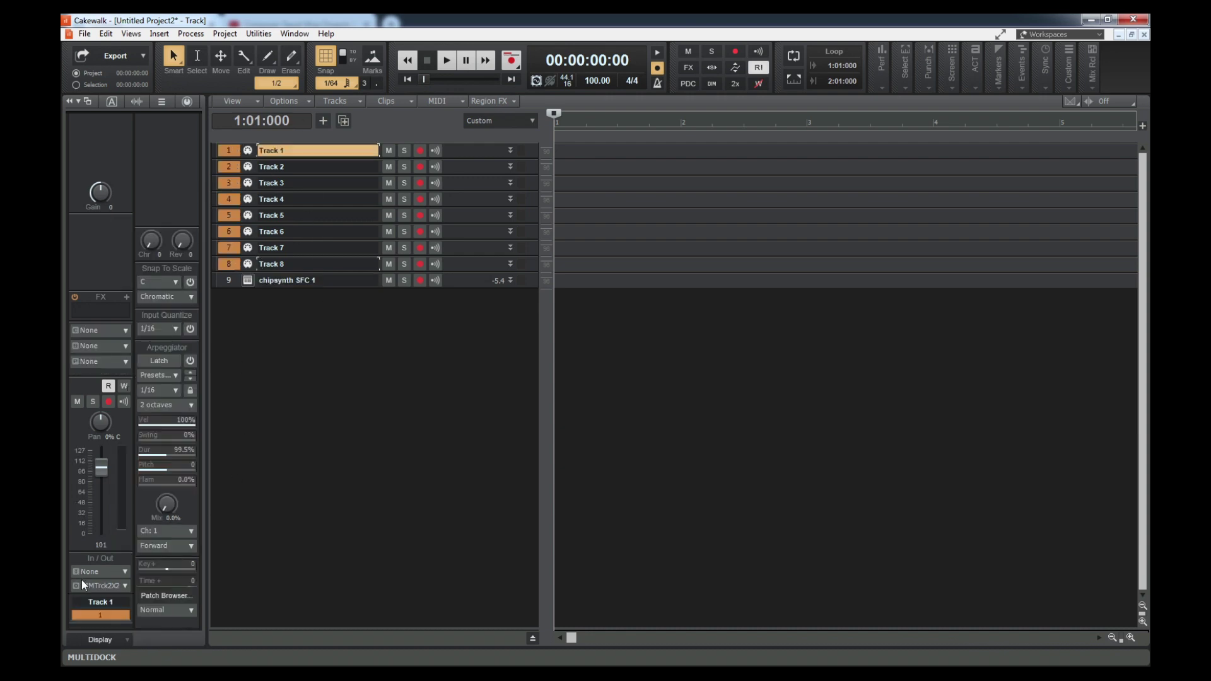
left_click(124, 34)
left_click(179, 106)
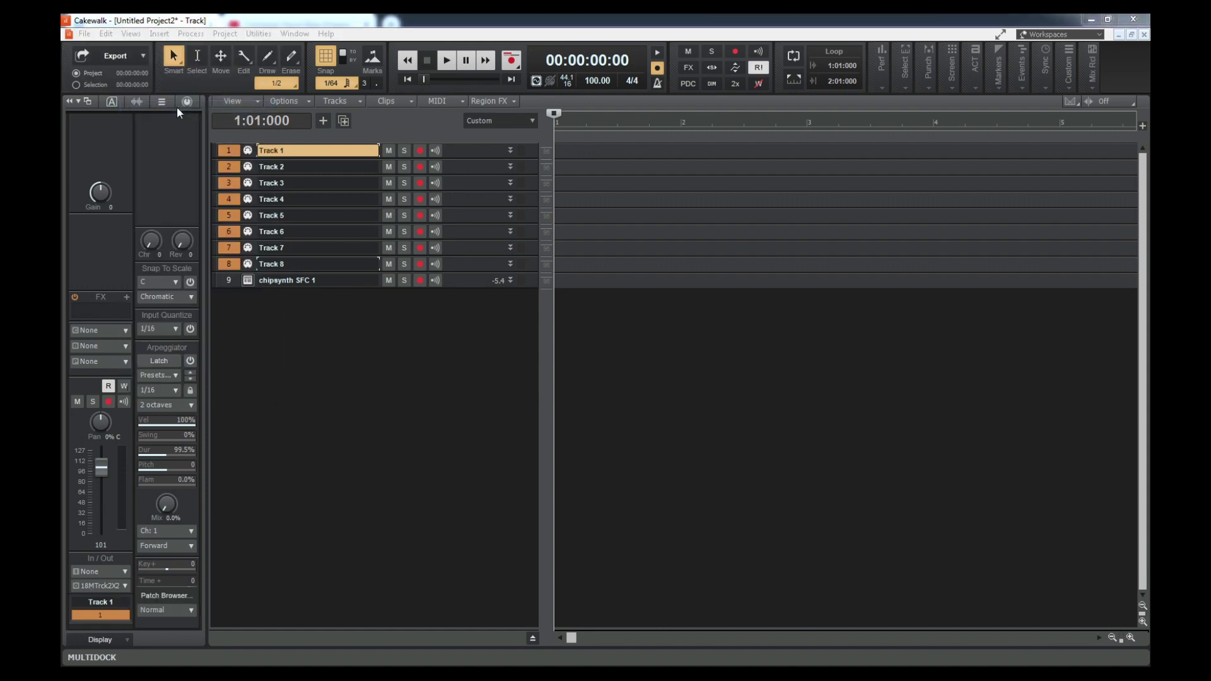
left_click_drag(388, 97, 320, 66)
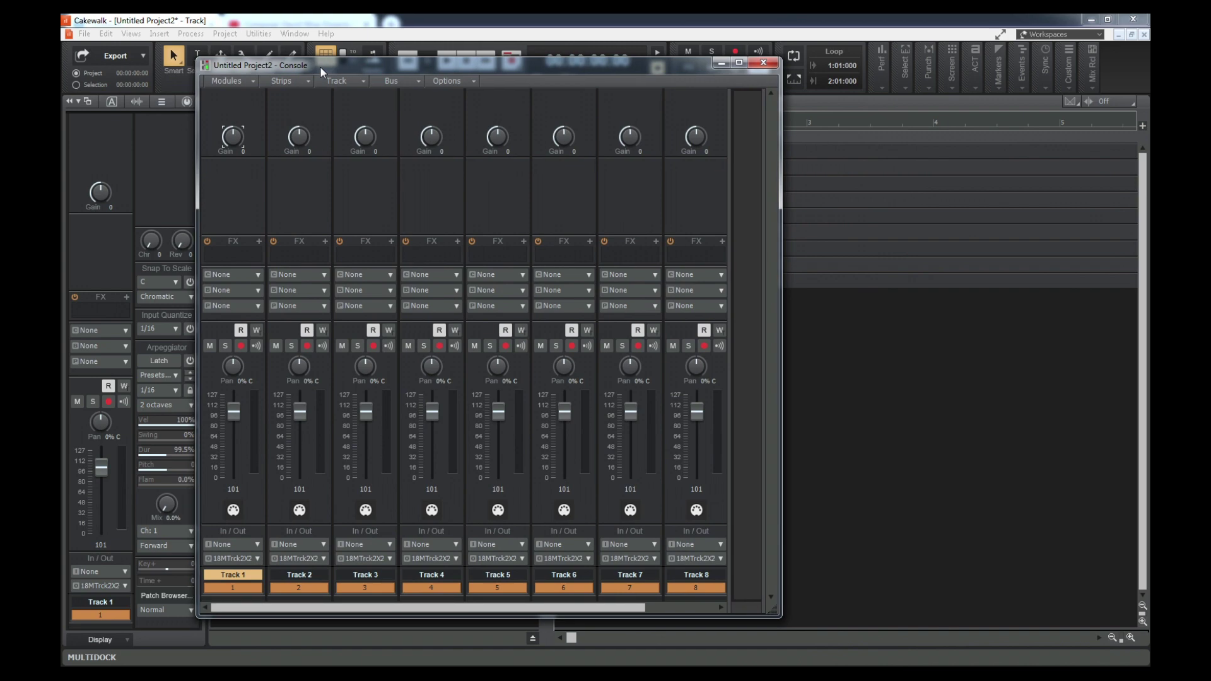
left_click(252, 560)
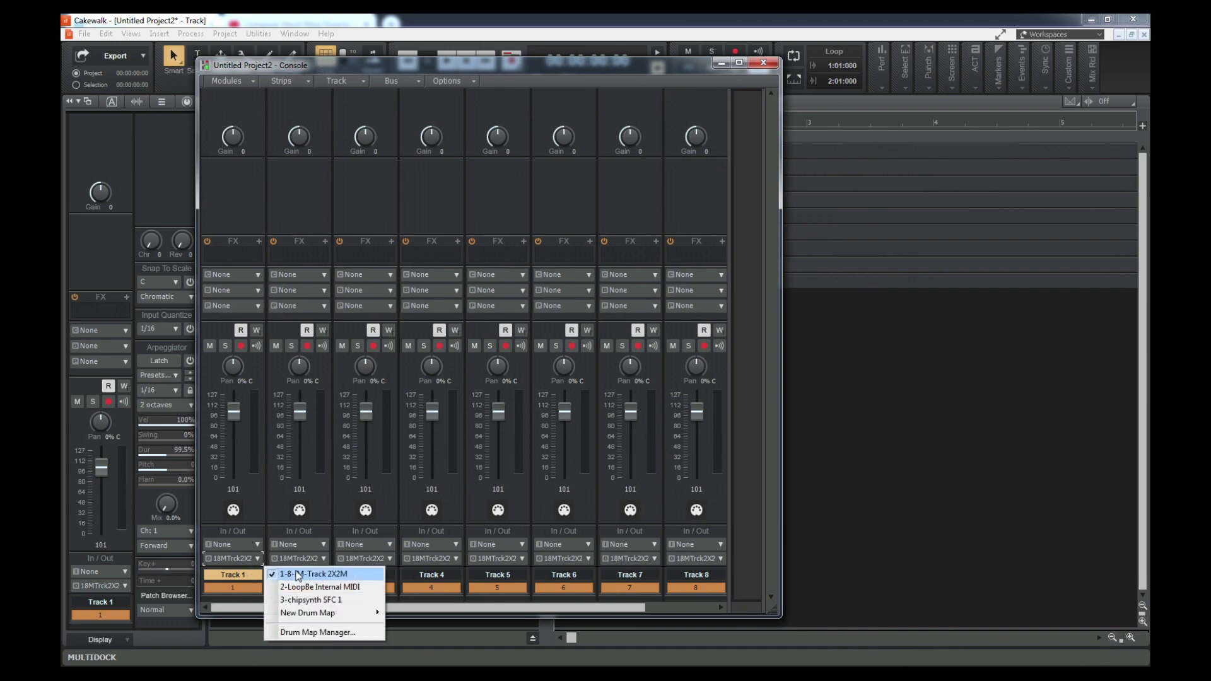
left_click(322, 600, "ctrl")
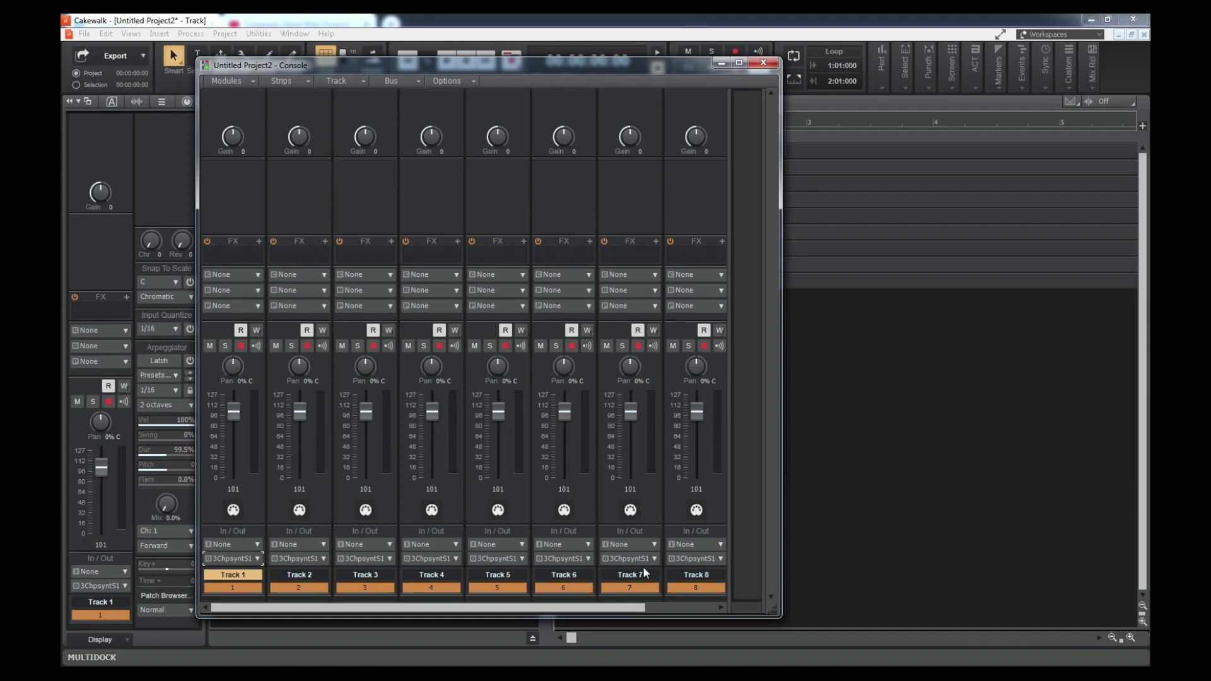
left_click(765, 63)
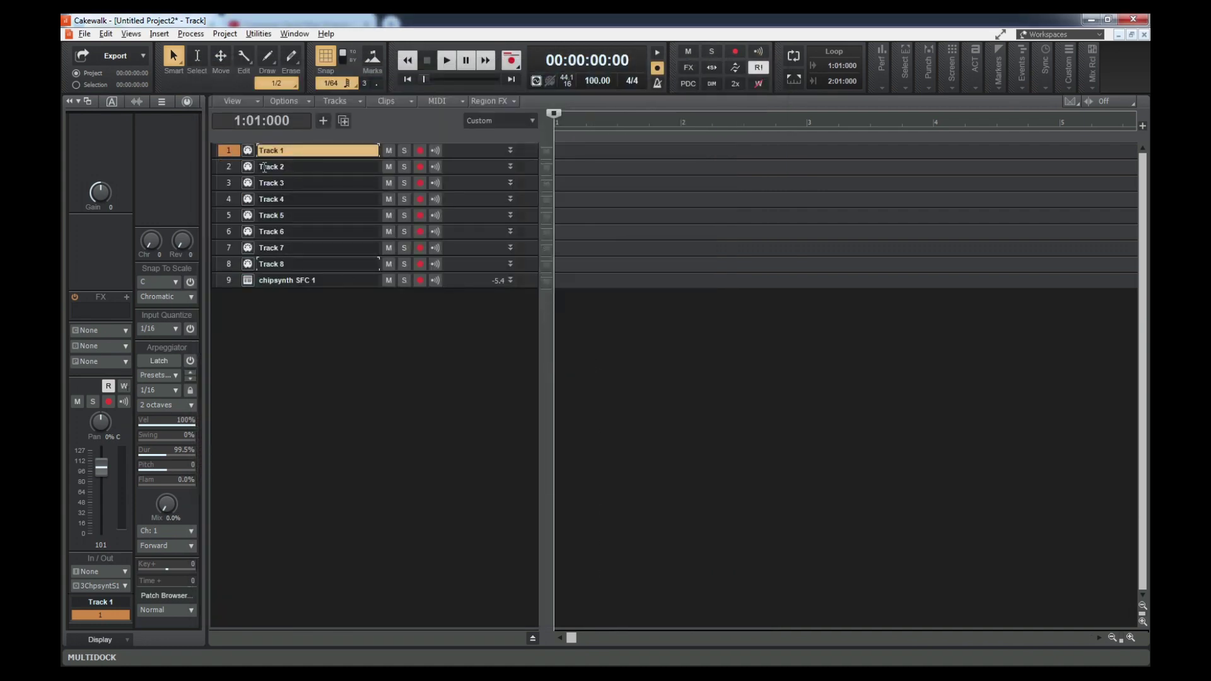
Open the Piano Roll for Track 1 maximized and enlarge its note area above the velocity pane.
key("alt+3")
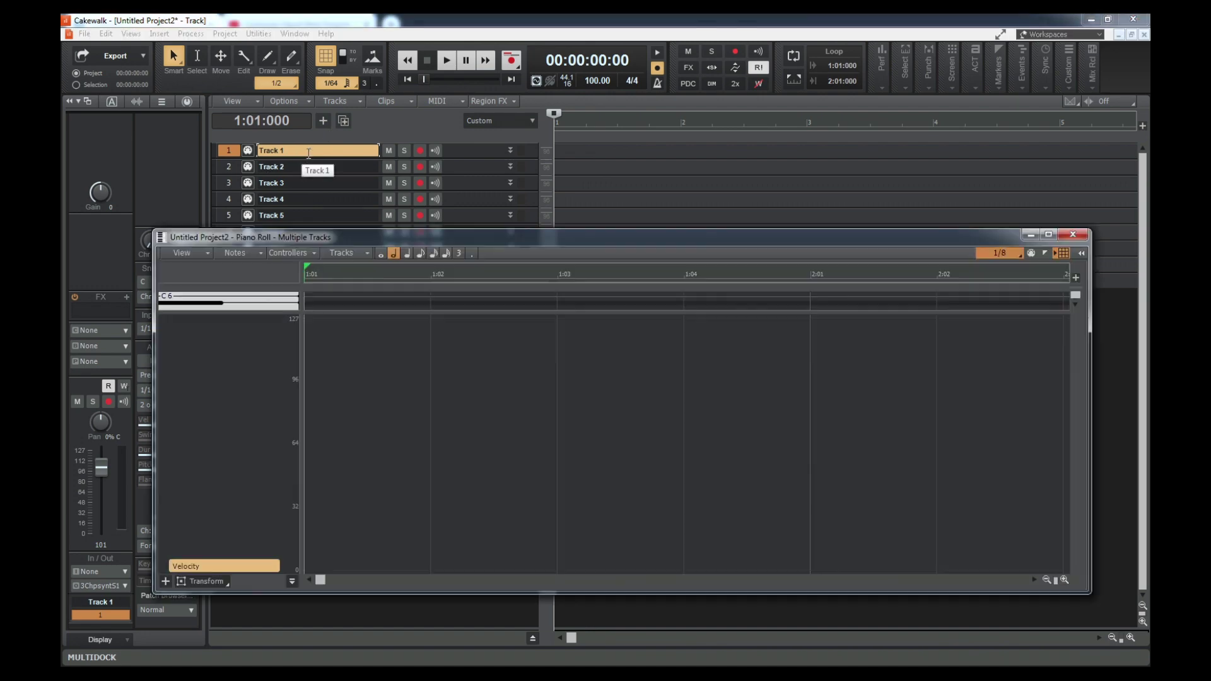
double_click(565, 236)
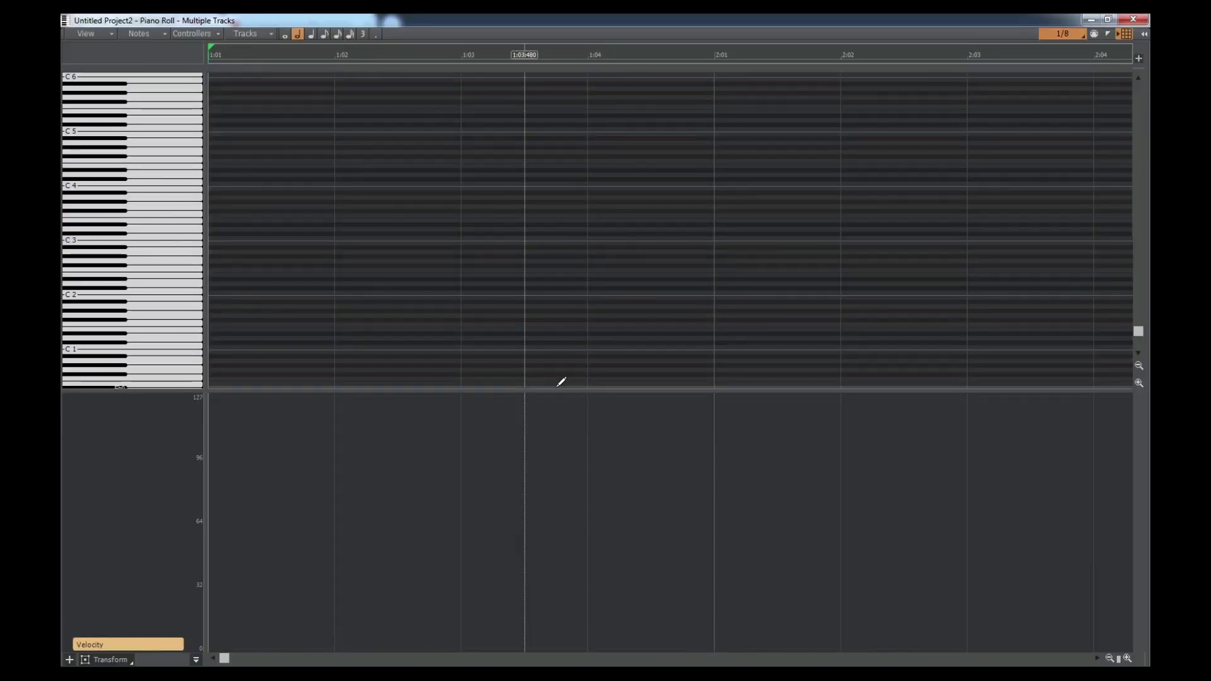
left_click_drag(535, 526, 535, 587)
scroll(326, 157, "up", 3)
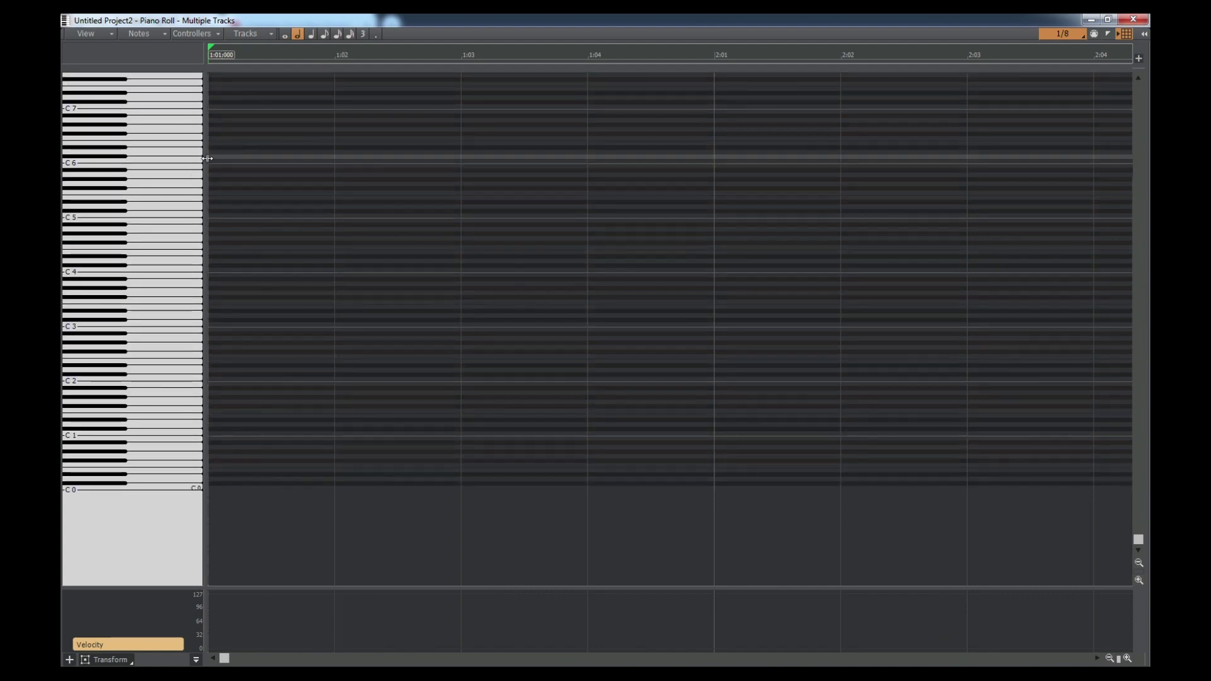
Draw three consecutive one-beat notes, C6, D6 and E6, starting at 1:01, enlarge the velocity pane and play them back.
left_click_drag(212, 162, 336, 157)
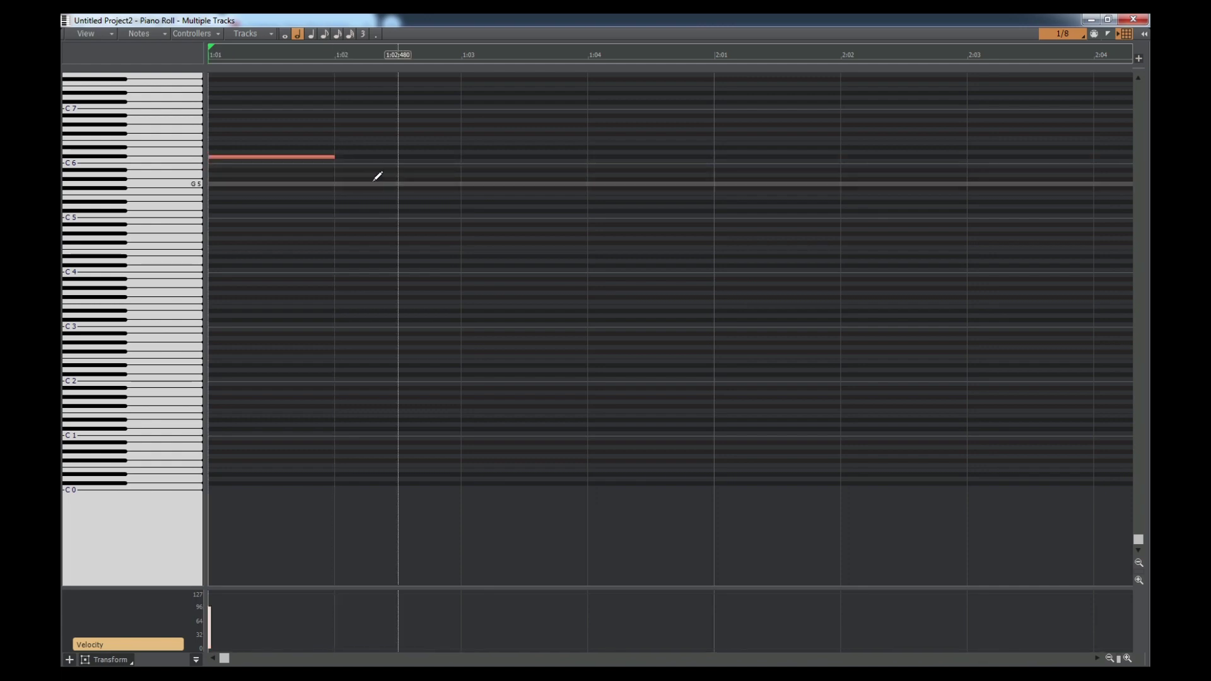
scroll(395, 195, "up", 2)
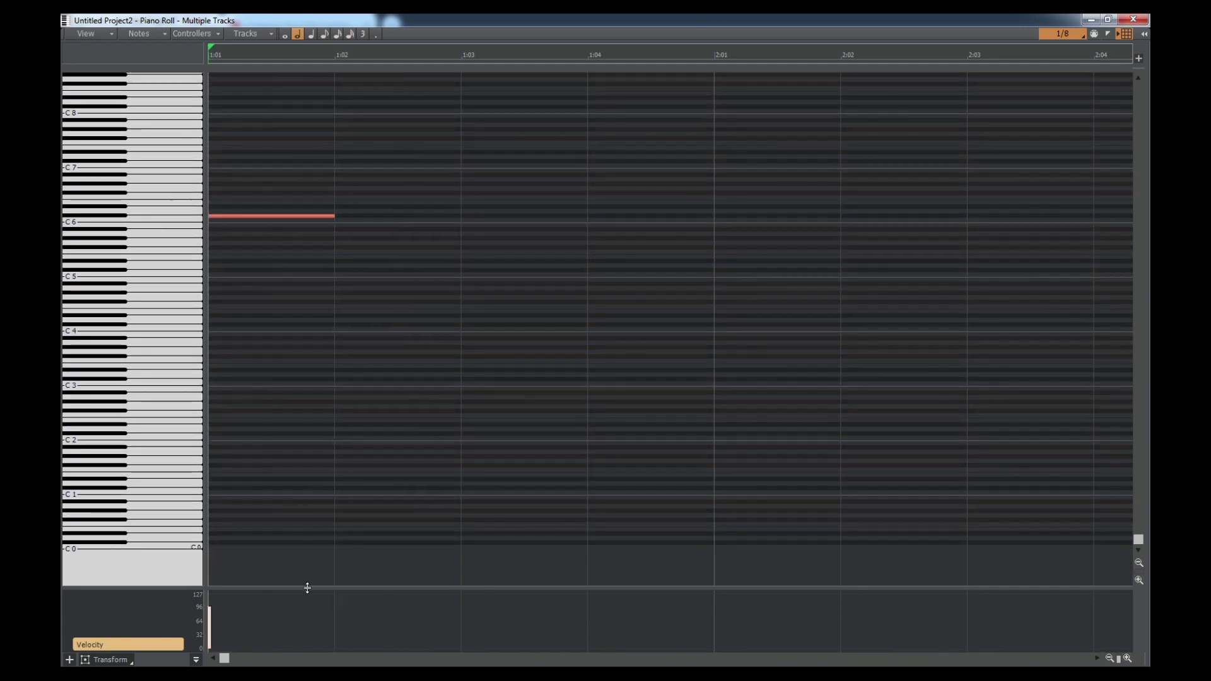
left_click_drag(306, 587, 321, 530)
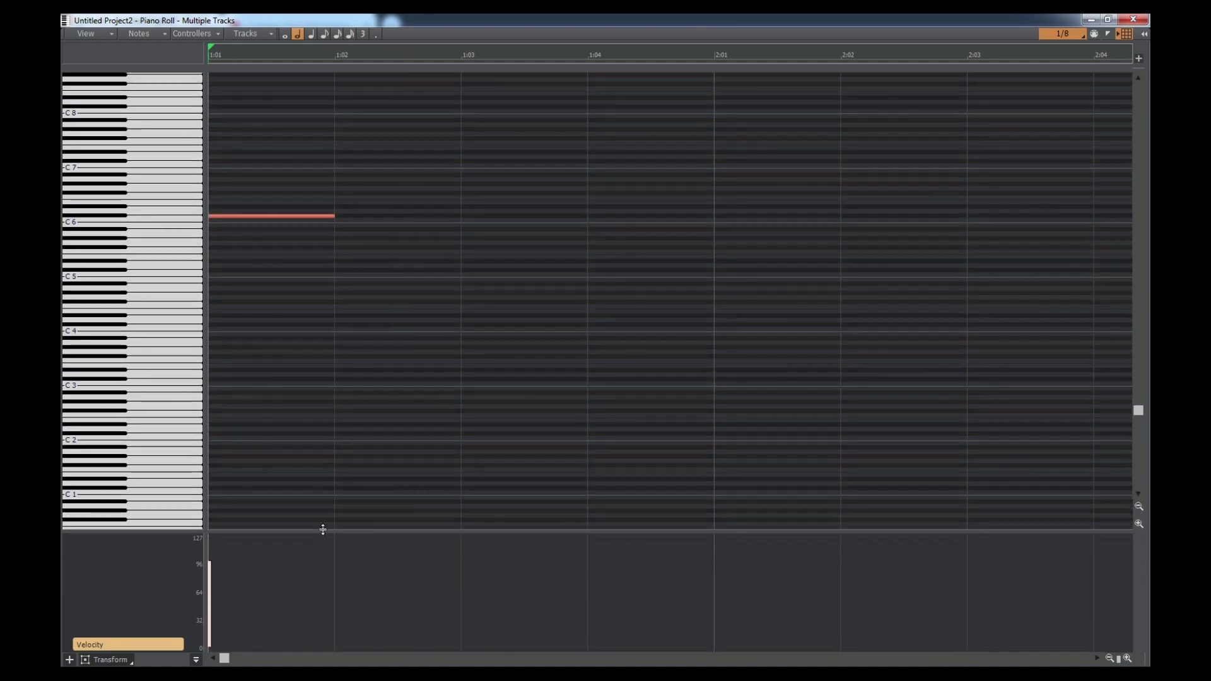
left_click(272, 216)
left_click_drag(270, 216, 271, 220)
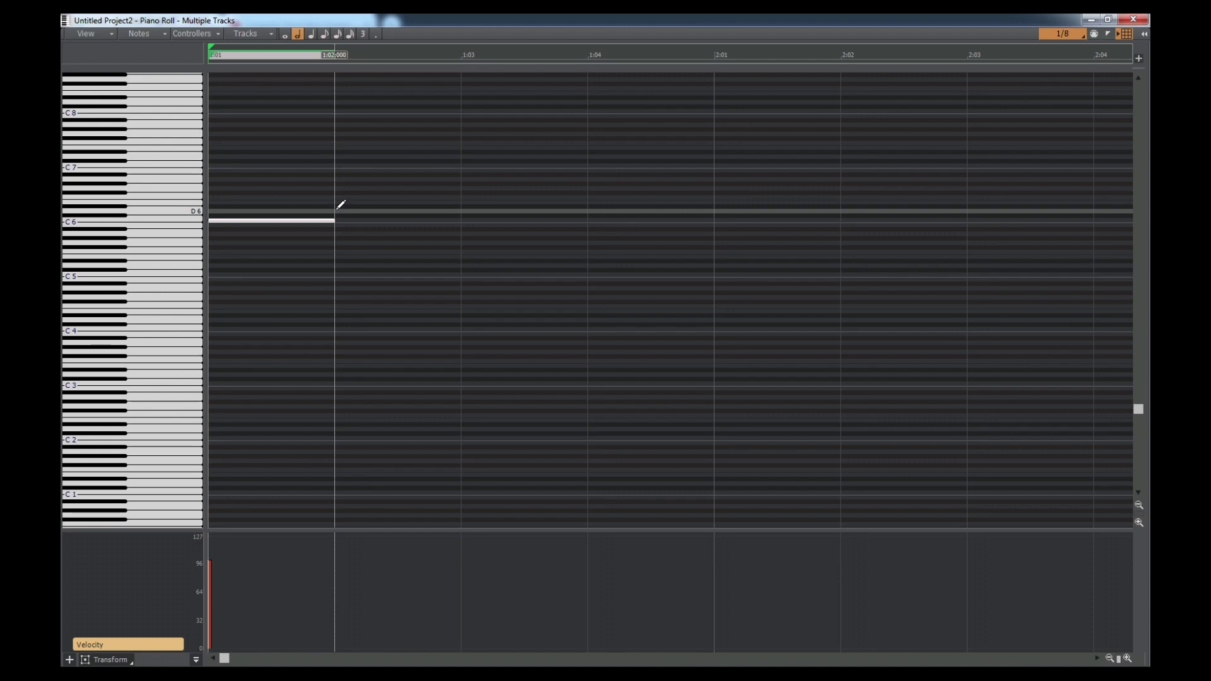
left_click_drag(337, 210, 600, 198)
key("space")
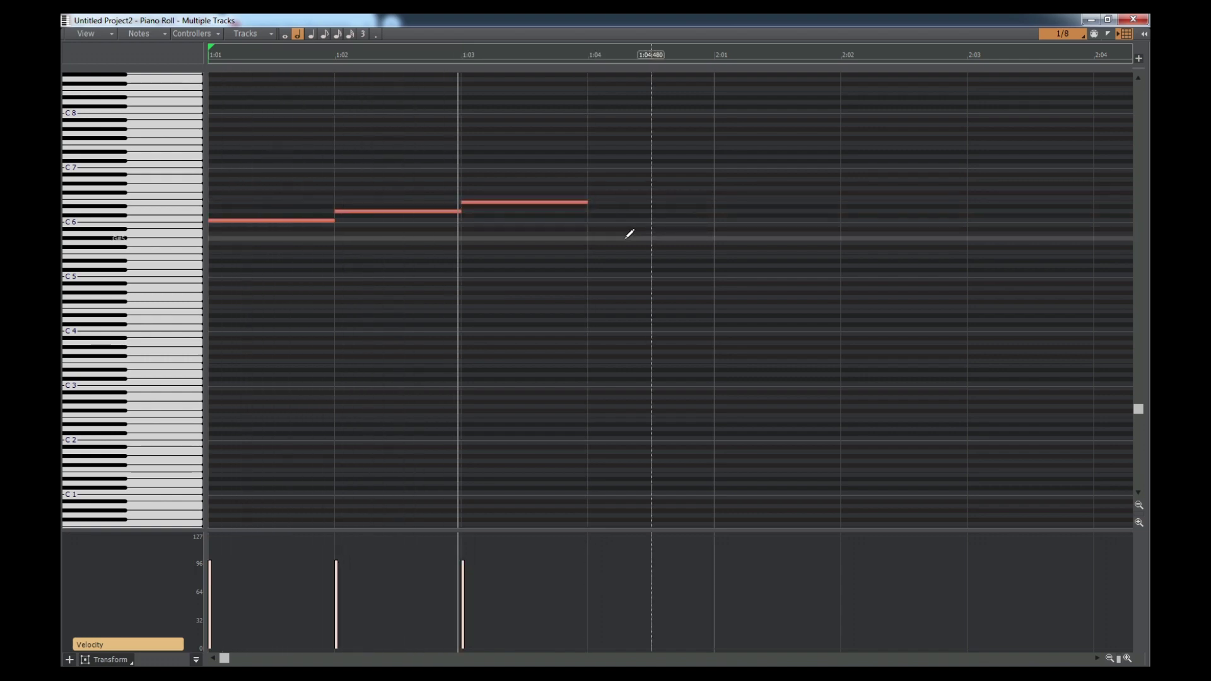
Raise the second note to E6 and the third note to G6.
left_click(387, 211)
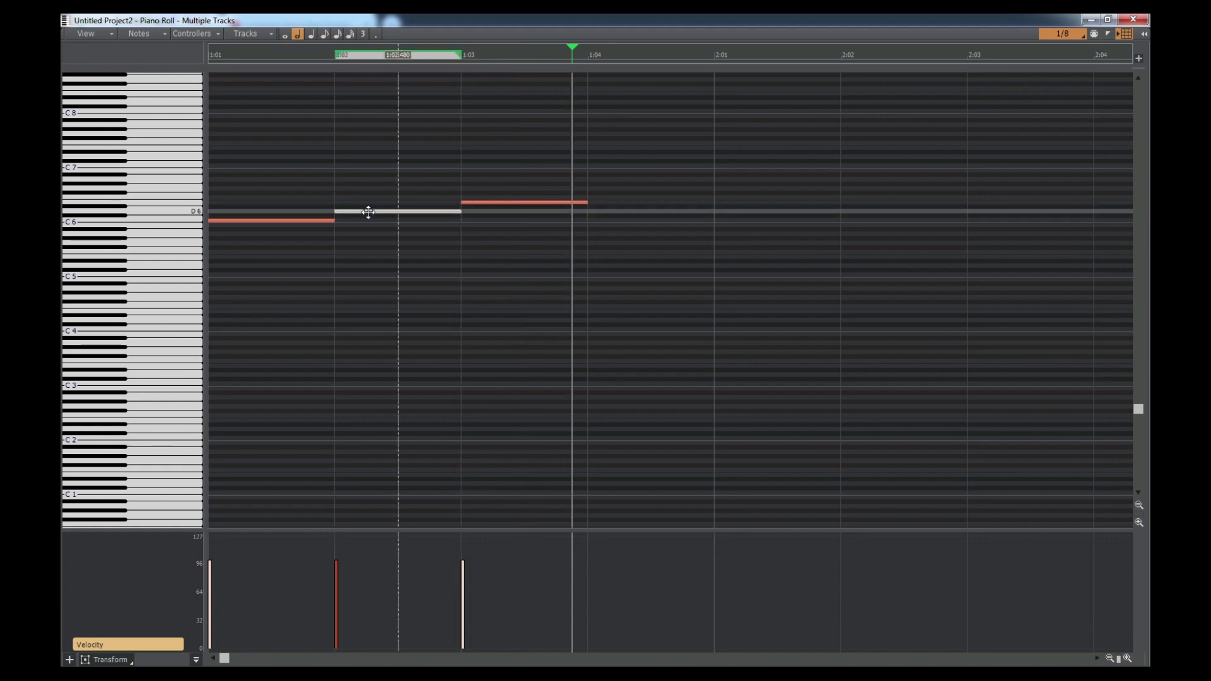
mouse_move(384, 210)
left_mouse_down()
mouse_move(388, 221)
mouse_move(394, 201)
left_mouse_up()
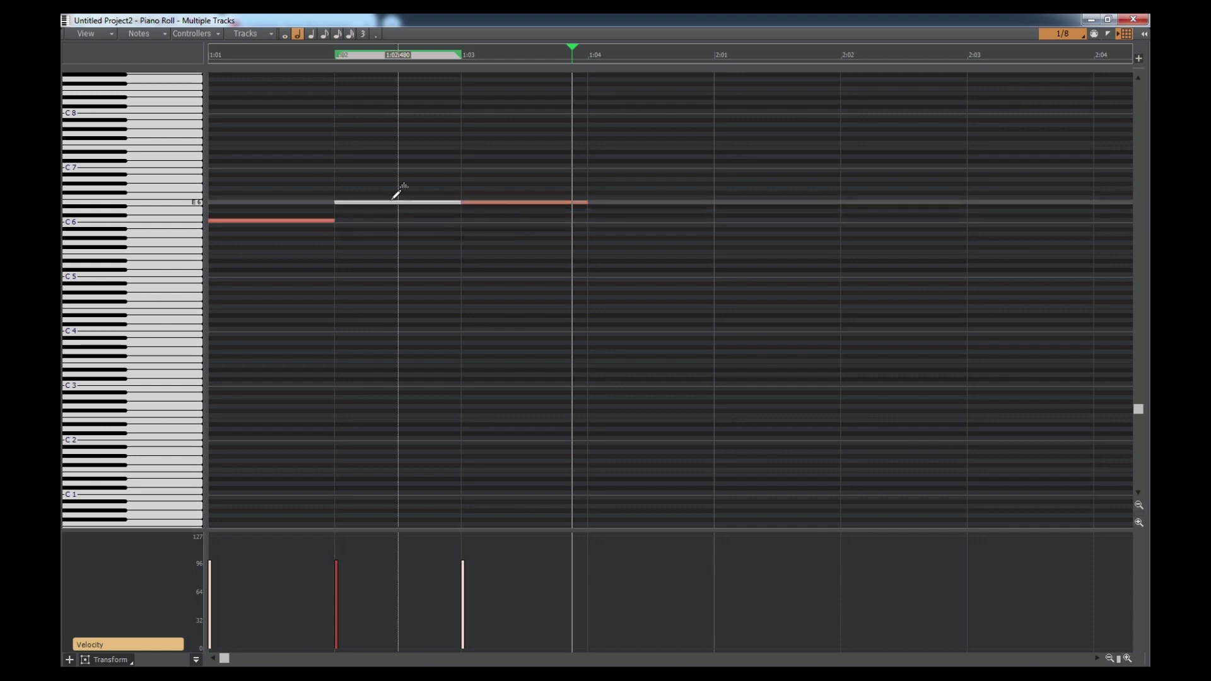
left_click(505, 201)
left_click_drag(513, 196, 514, 188)
key("w")
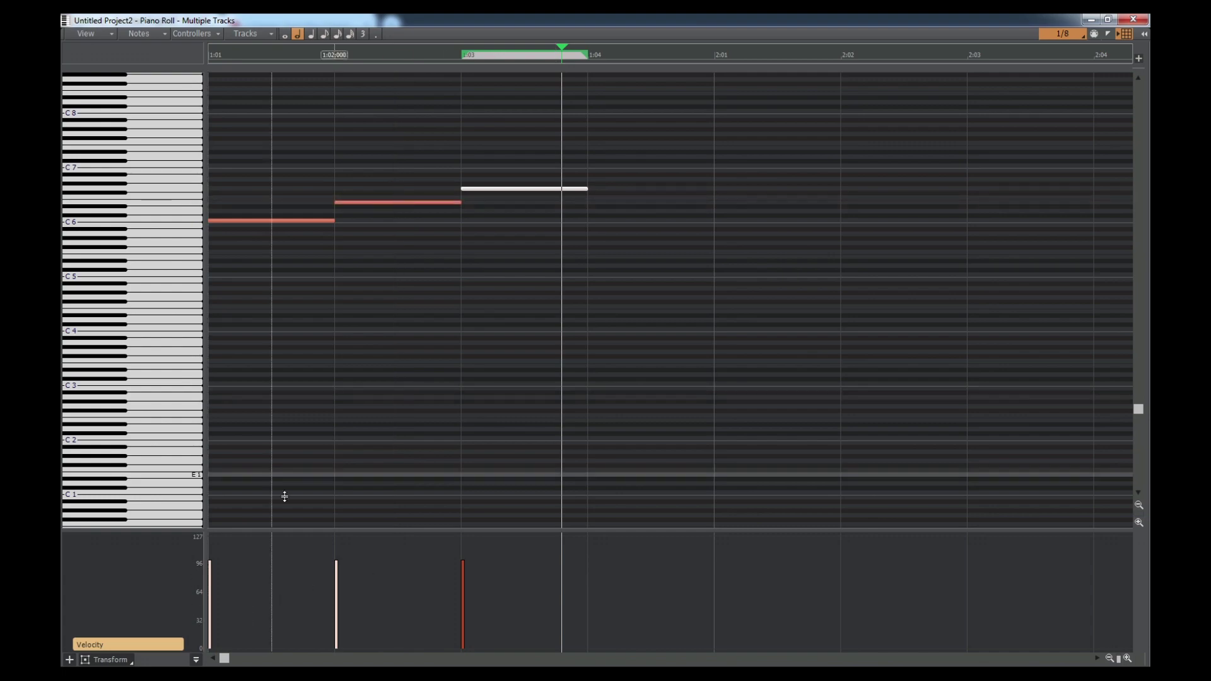
Shrink the Piano Roll, open the chipsynth SFC window from its track and set Poly to 8.
left_click_drag(463, 13, 852, 281)
left_click(248, 280)
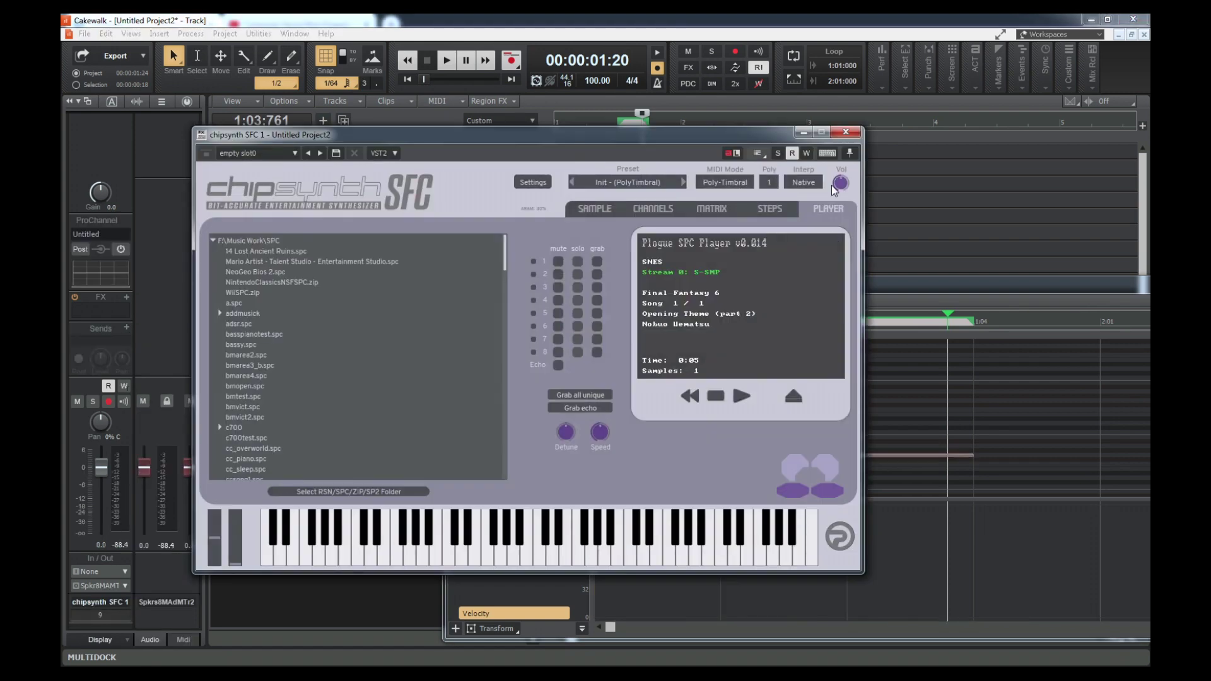
left_click(768, 182)
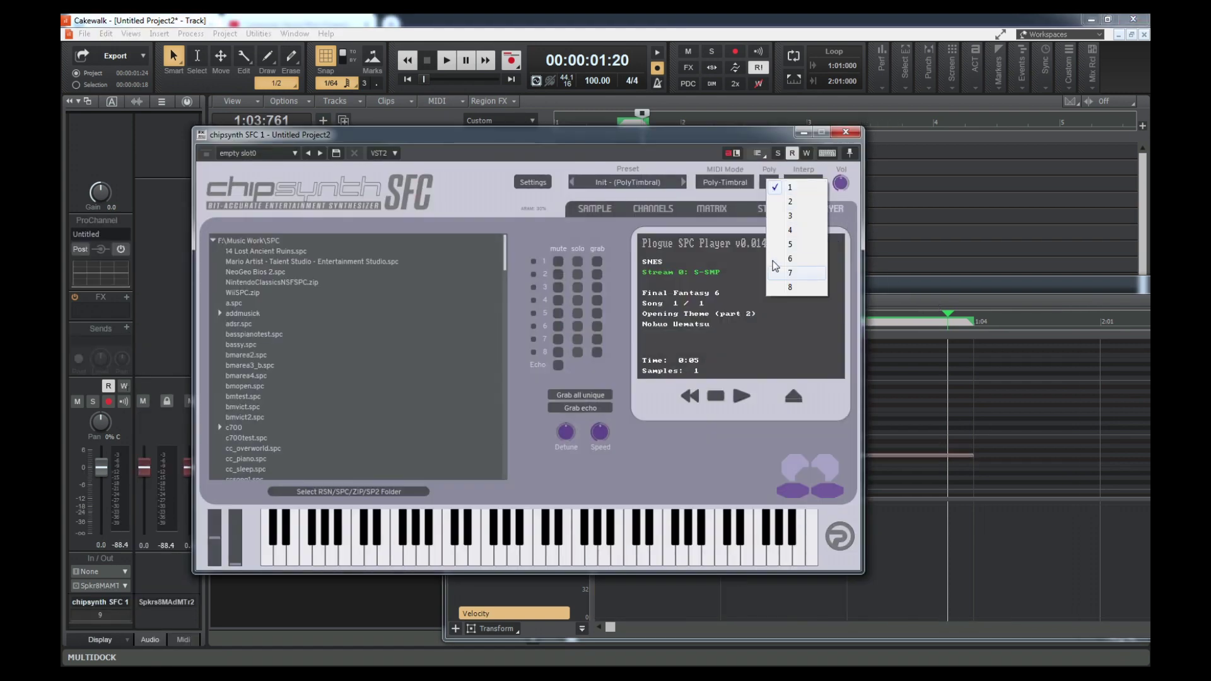
left_click(789, 287)
Return to the maximized Piano Roll, move the E6 and G6 notes to 1:01 to stack a chord on C6, and play it.
left_click_drag(900, 285, 689, 156)
double_click(689, 157)
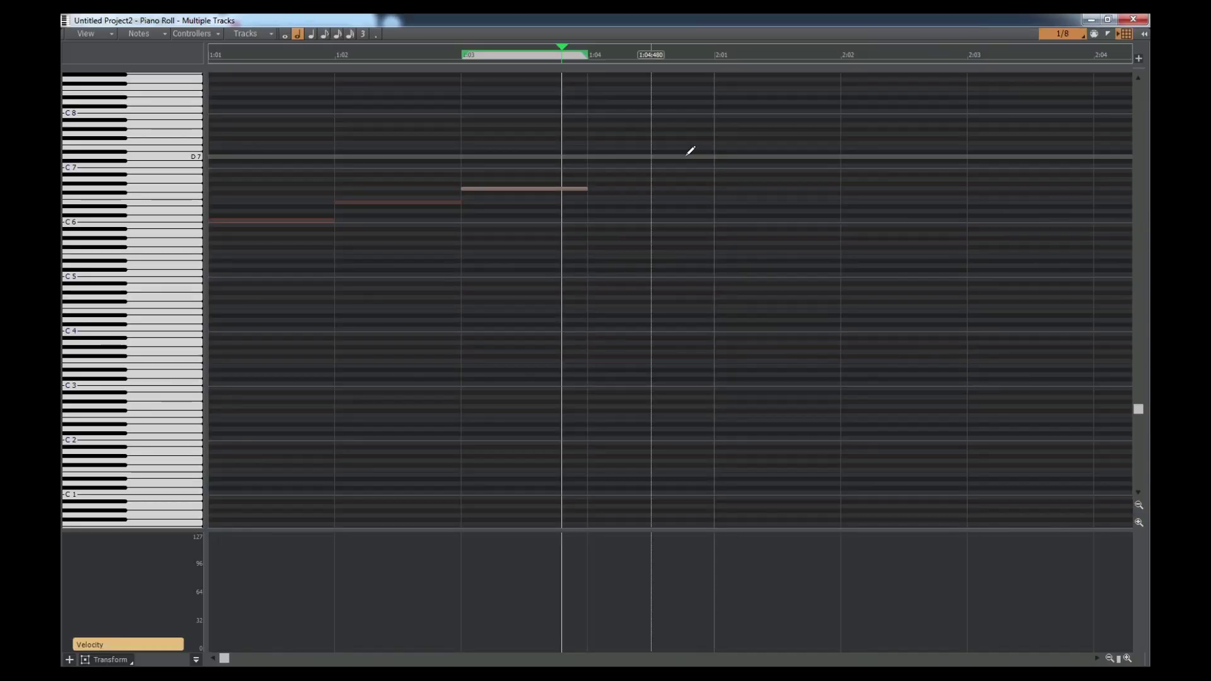
left_click(429, 202)
left_click_drag(412, 199, 243, 203)
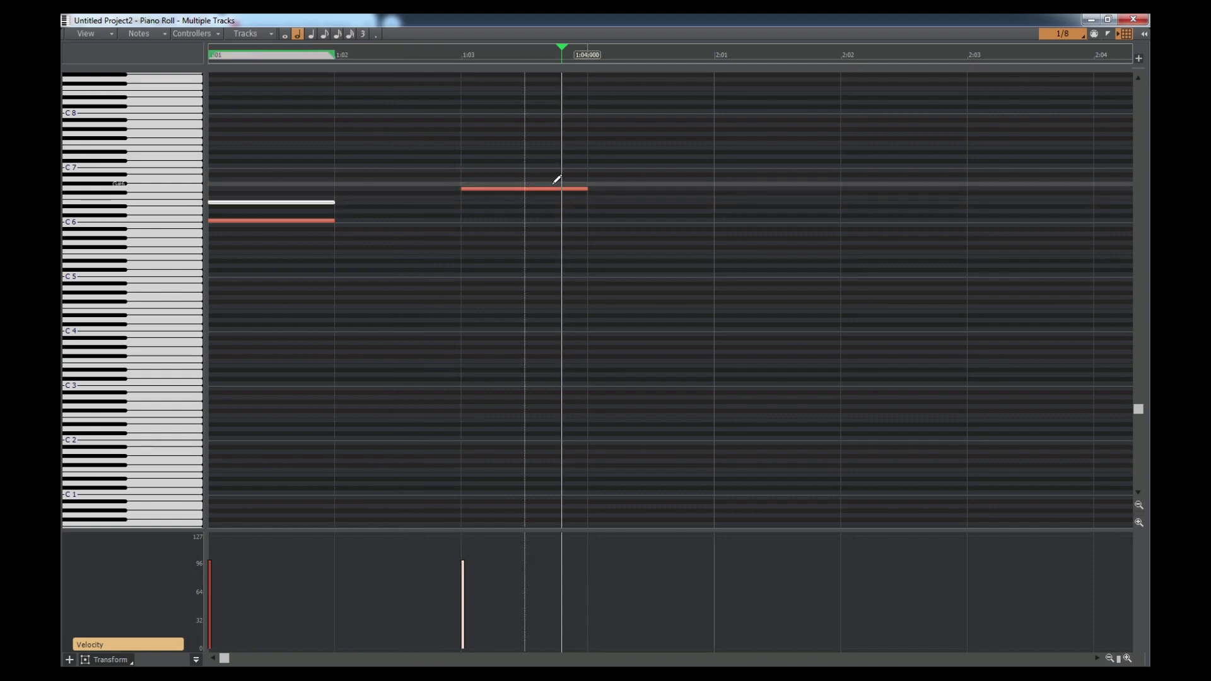
left_click_drag(543, 189, 246, 187)
key("space")
Set Poly back to 1 in chipsynth SFC and play the chord from the start with the Piano Roll in front.
left_click_drag(537, 15, 971, 352)
left_click(771, 183)
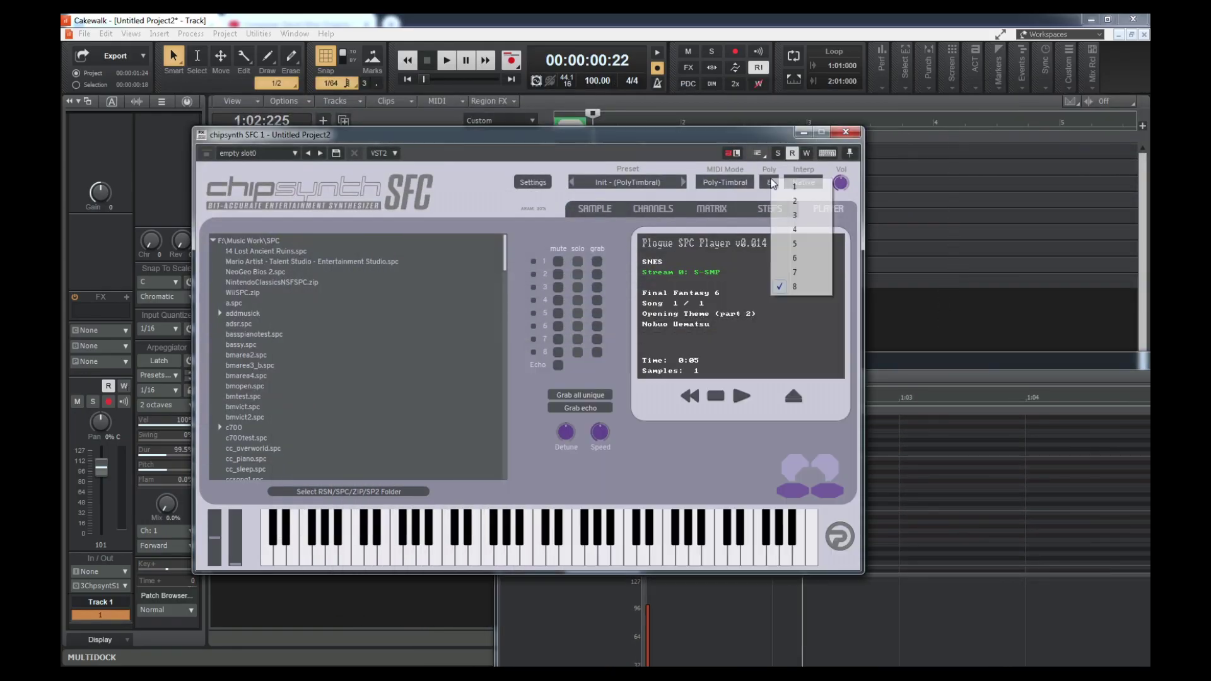
left_click(792, 187)
left_click_drag(922, 358, 551, 228)
key("w")
key("space")
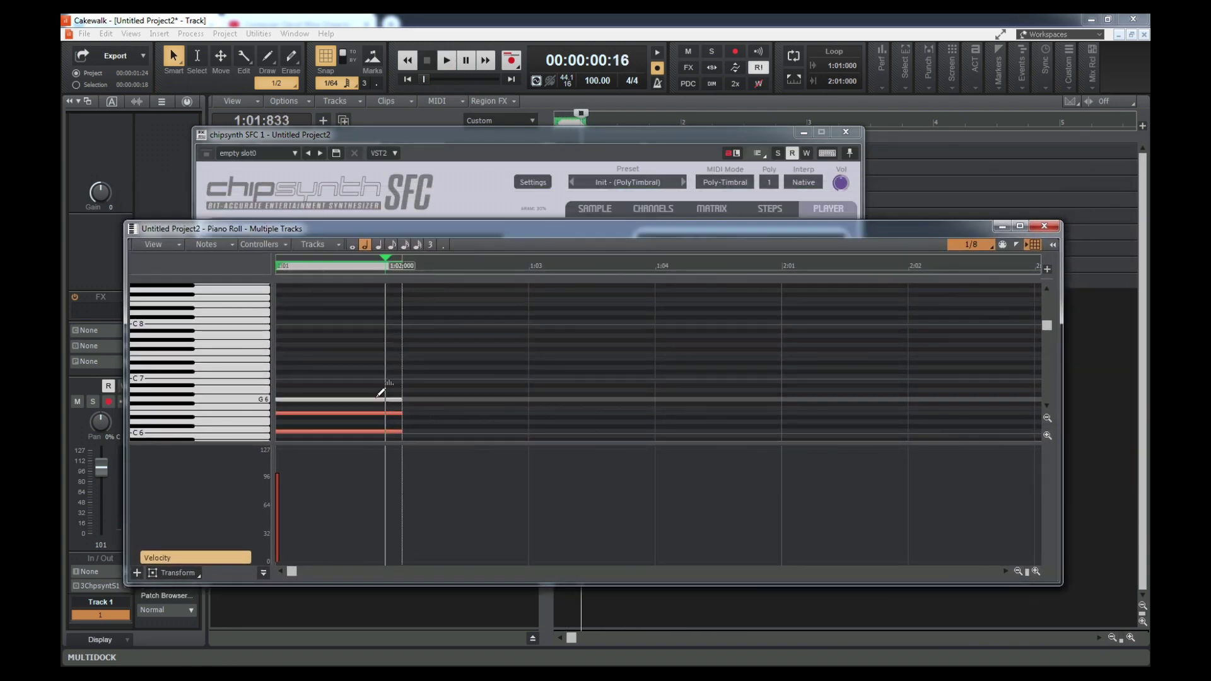
Delete the G6 note, shift the E6 note to start partway through the C6 note, and maximize the Piano Roll.
right_click(355, 400)
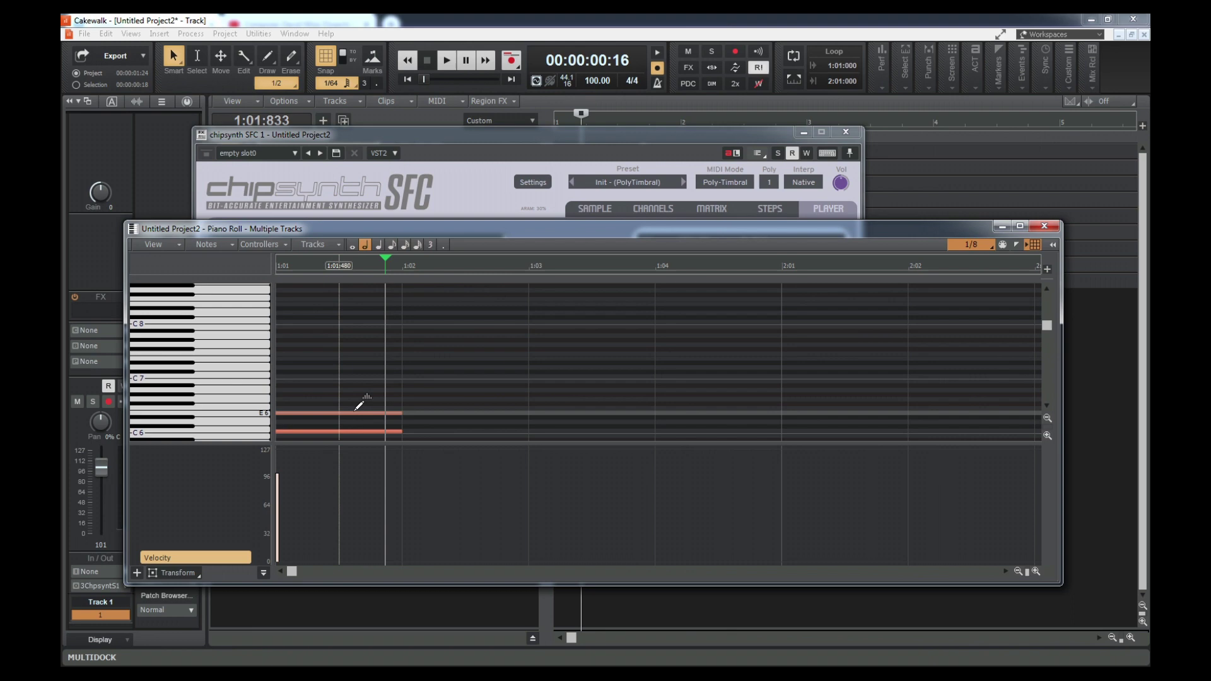
left_click_drag(350, 414, 385, 413)
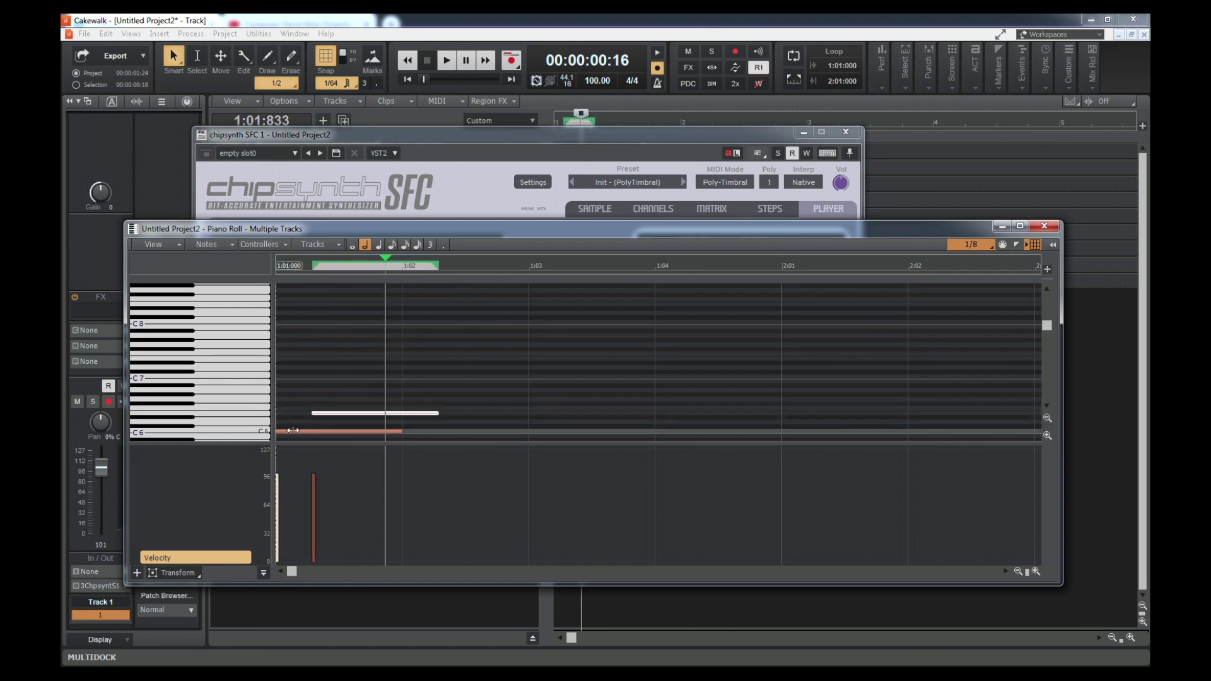
double_click(506, 230)
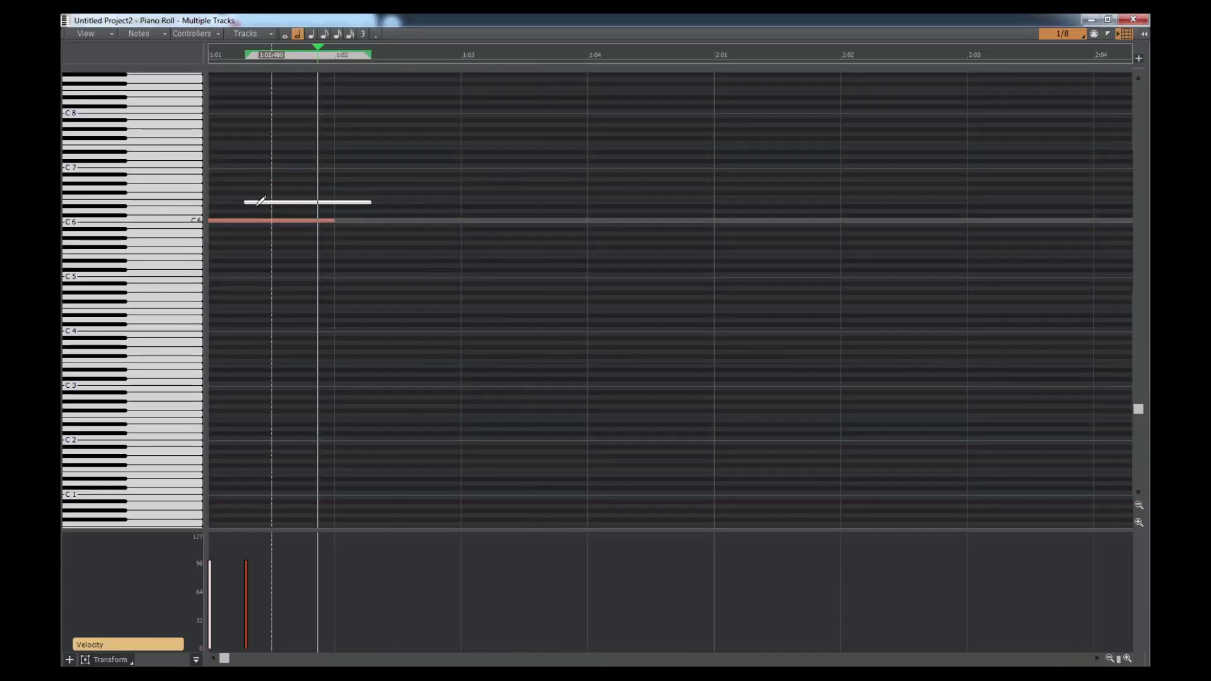
Play the overlapping C6 and E6 notes repeatedly from the start, then shrink the Piano Roll to reveal chipsynth SFC.
key("w")
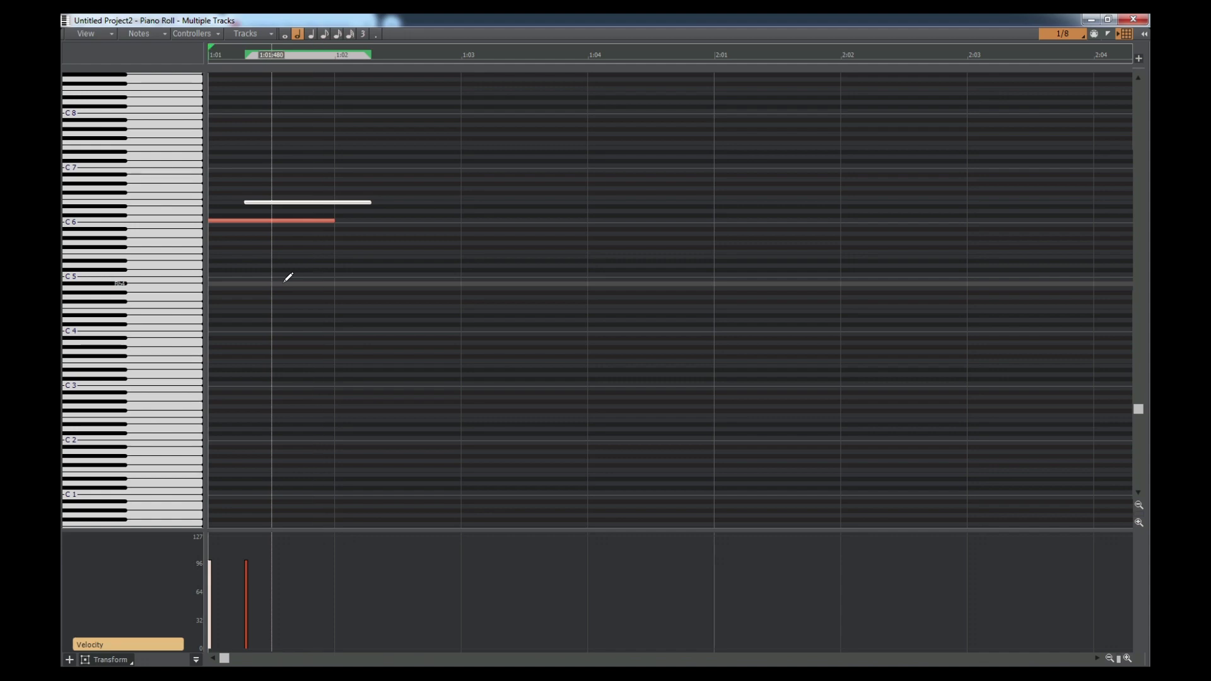
key("space")
key("space")
key("space")
key("space")
key("space")
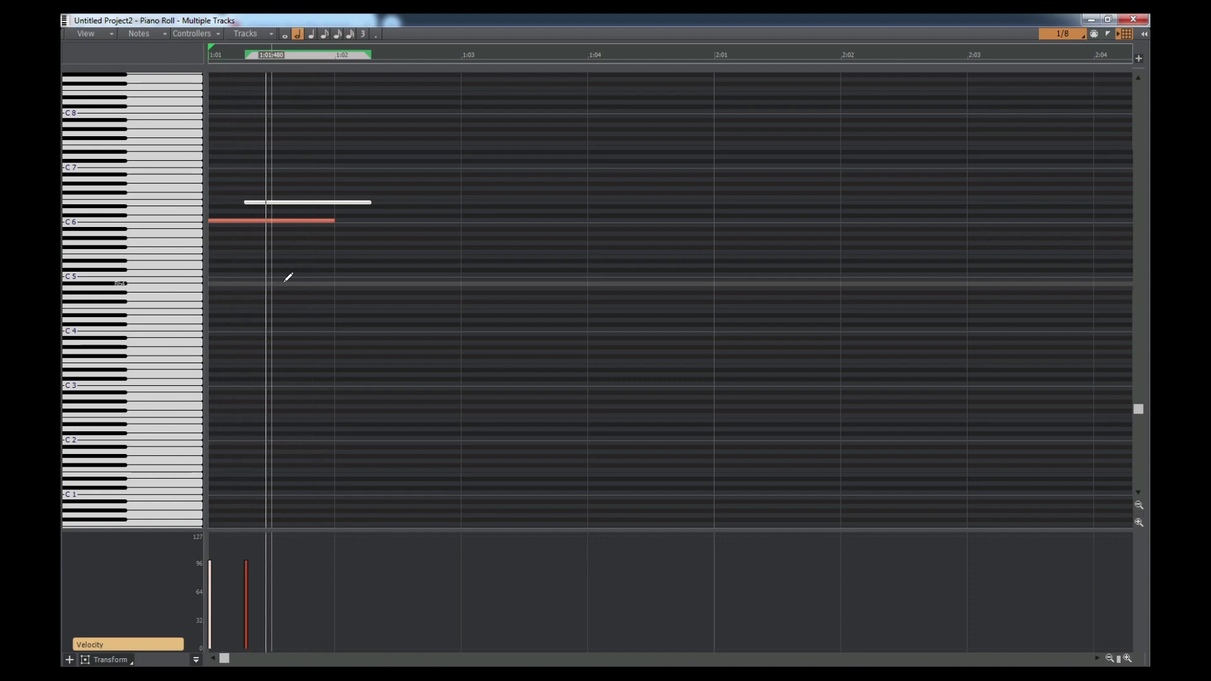
key("space")
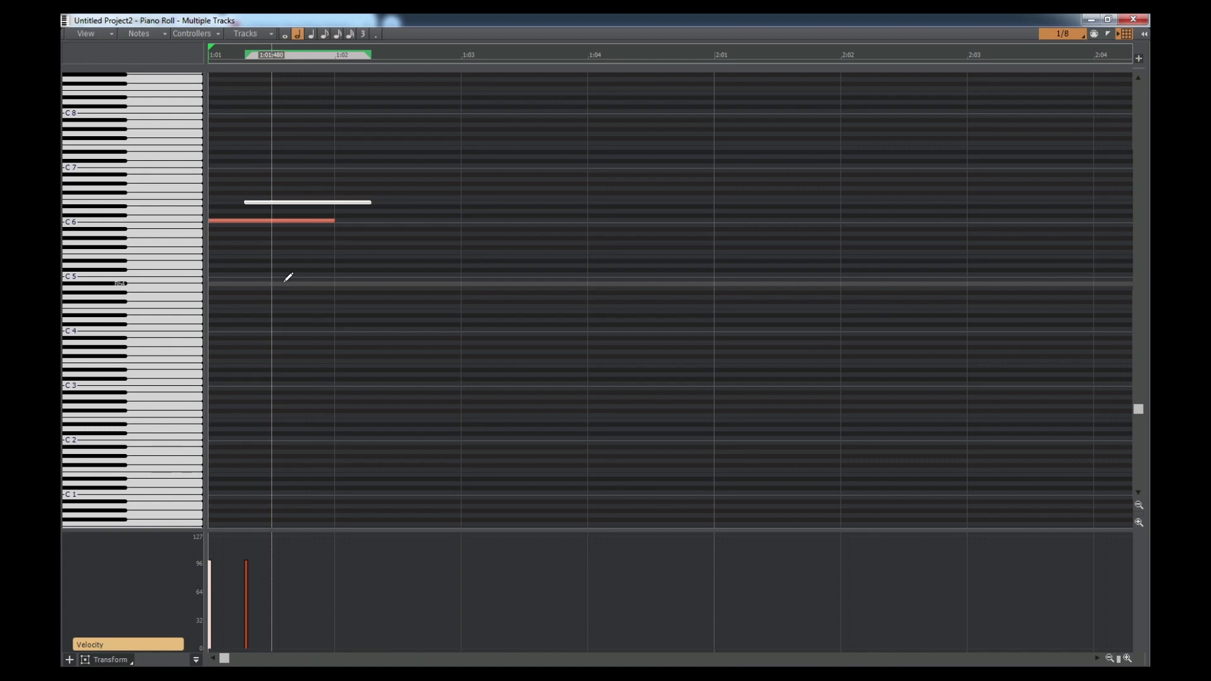
key("space")
left_click_drag(399, 14, 703, 165)
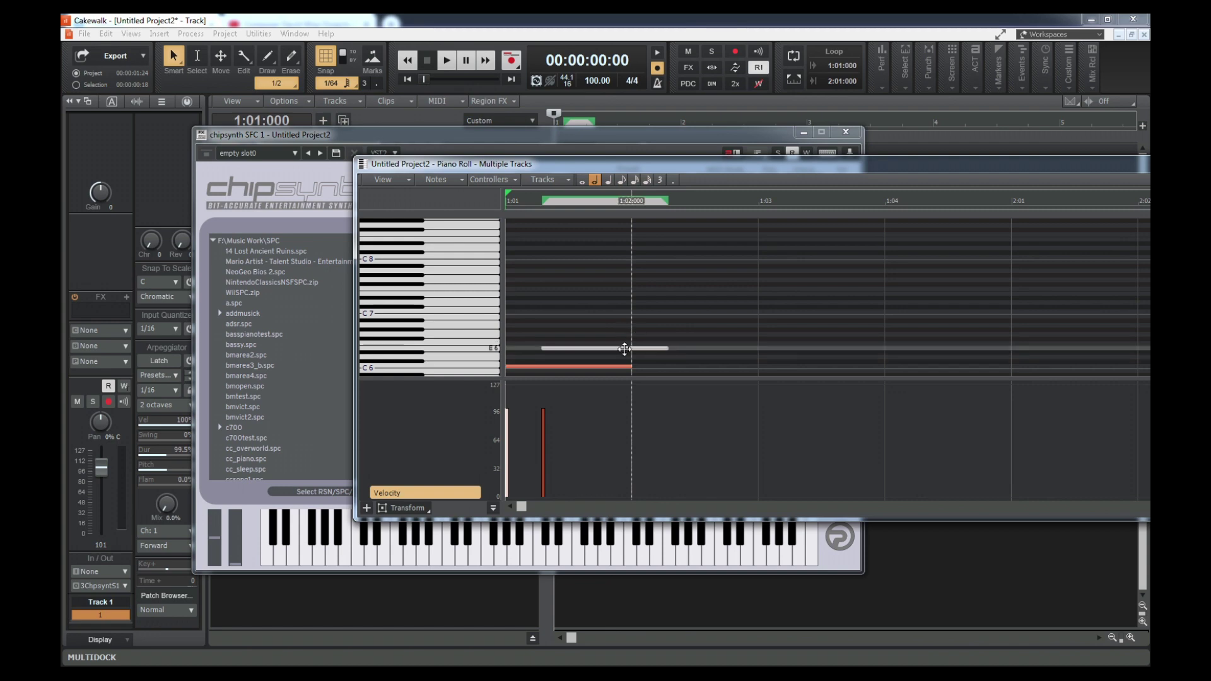
Delete the E6 note from Track 1, then clear the Piano Roll and chipsynth SFC windows off the track list.
key("Delete")
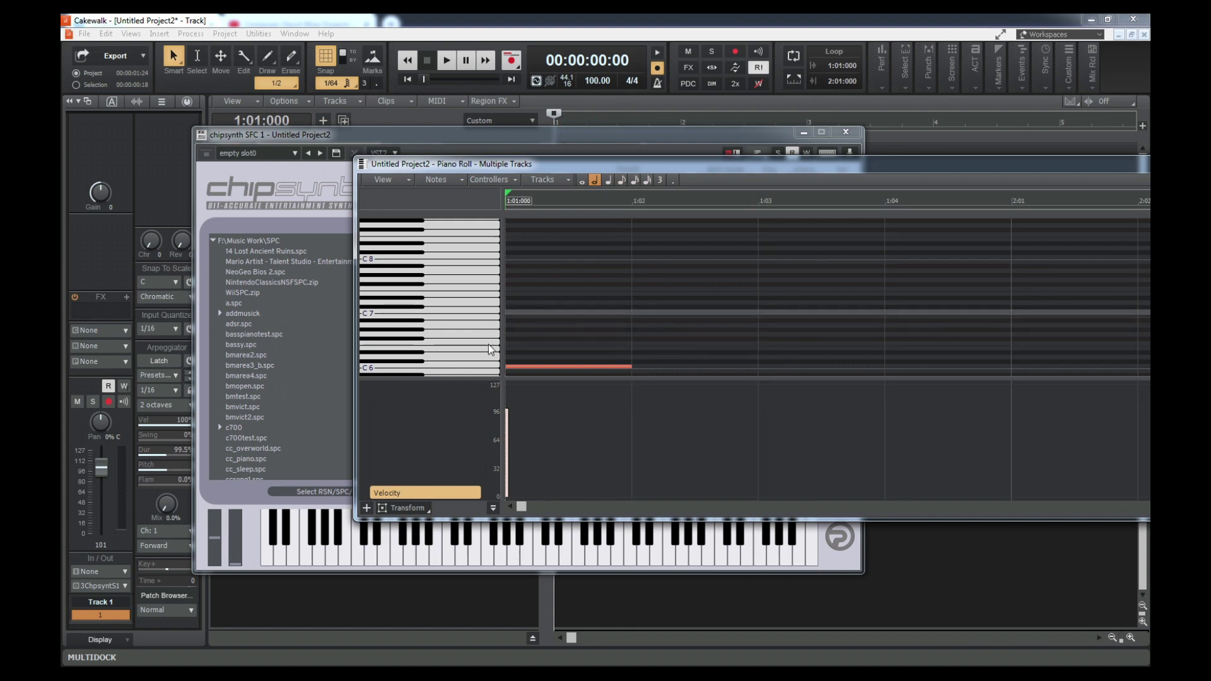
left_click(554, 367)
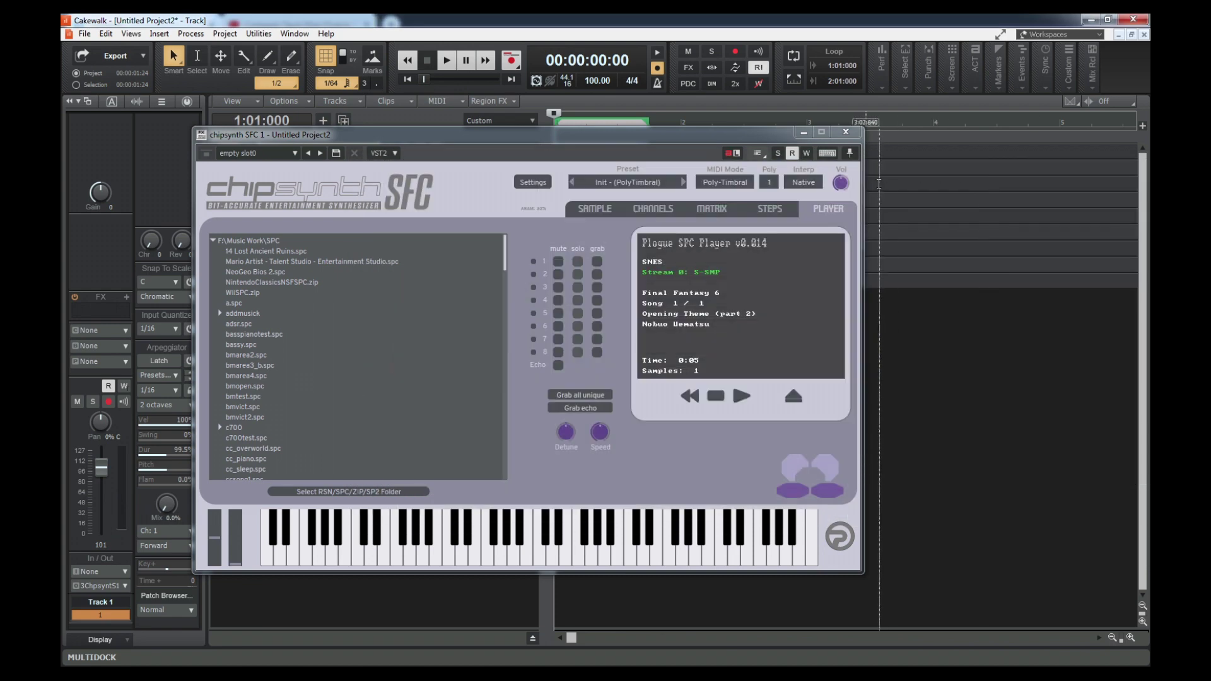
left_click_drag(780, 140, 1132, 213)
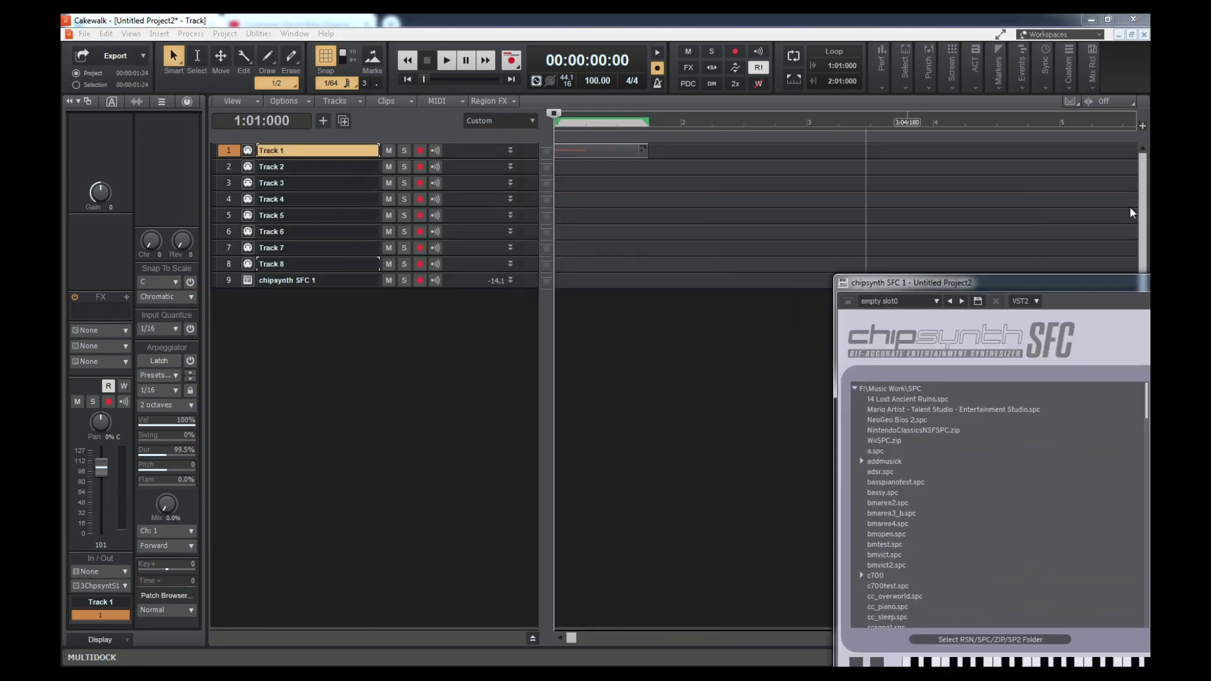
Draw a one-beat note above C6 at 1:01 on Track 2 in the Piano Roll and close that view.
left_click(222, 168)
key("alt+6")
mouse_move(532, 270)
left_mouse_down()
mouse_move(636, 271)
mouse_move(629, 222)
left_mouse_up()
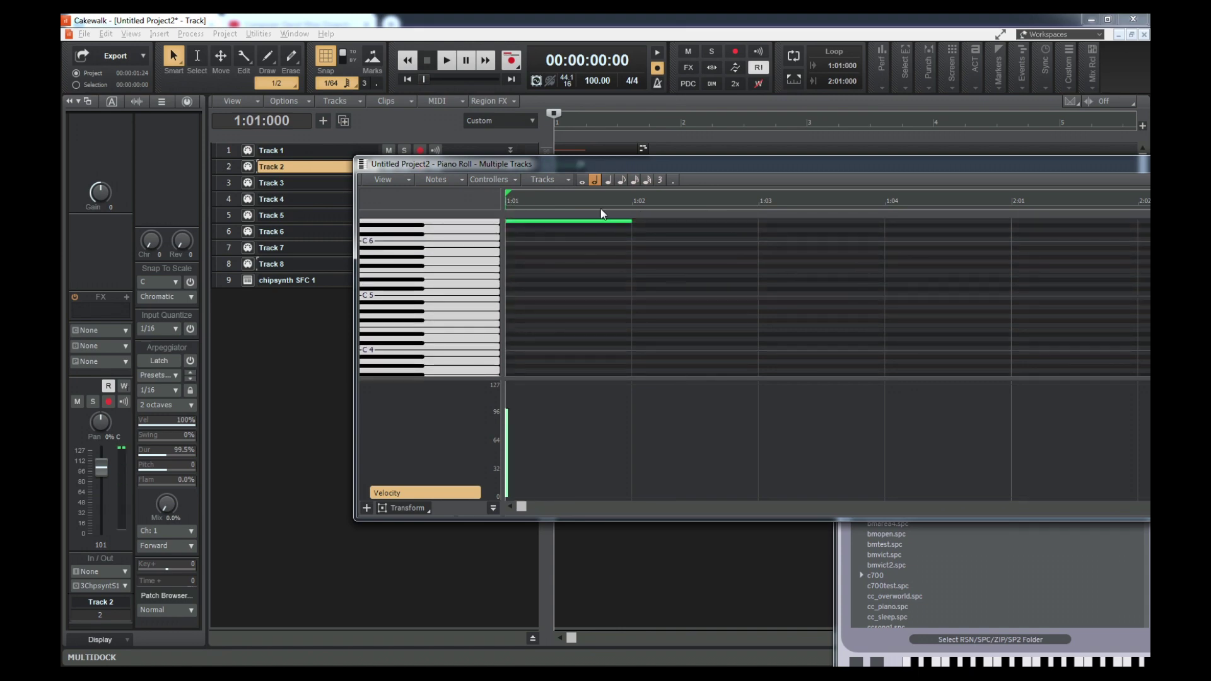
double_click(362, 164)
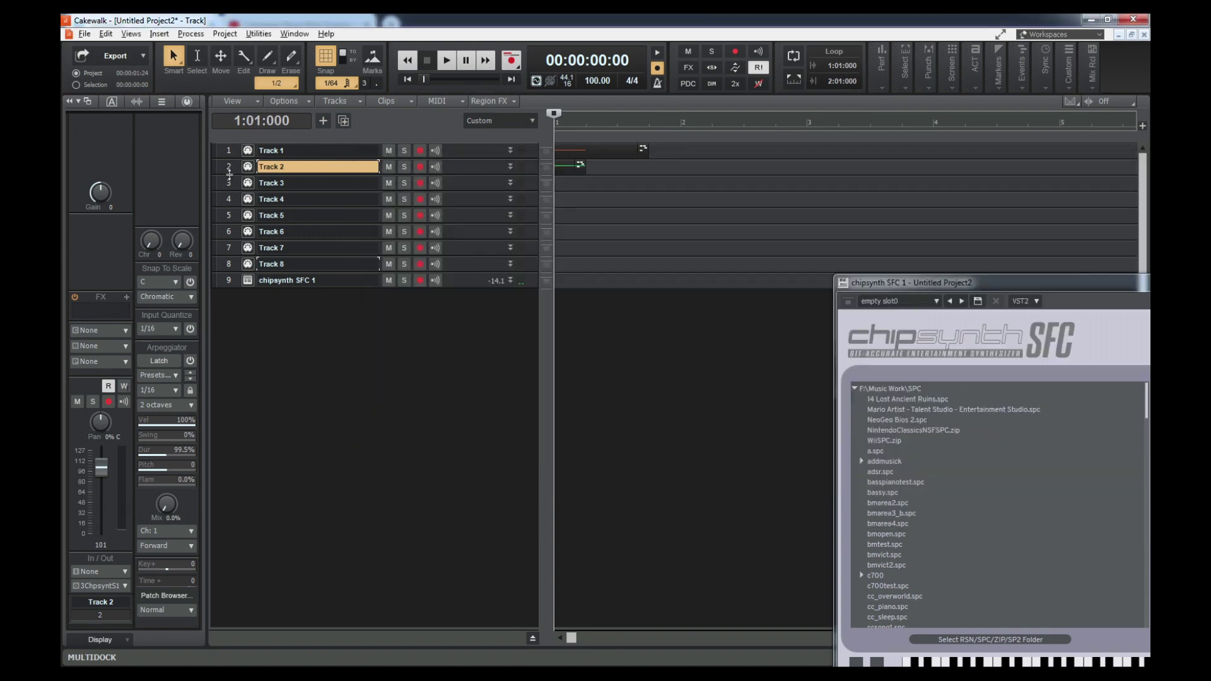
Draw a one-beat note at 1:01 on Track 3 in the Piano Roll and return to the track list.
left_click(229, 183)
key("alt+3")
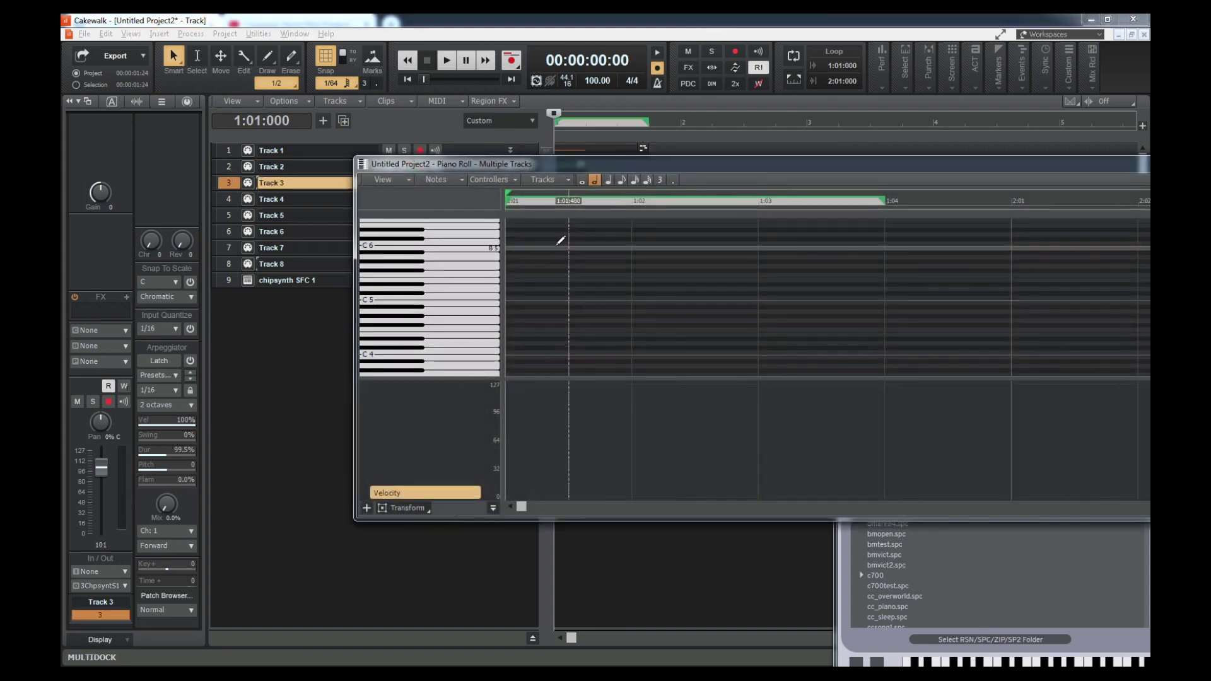
scroll(562, 239, "up", 3)
left_click_drag(507, 256, 639, 248)
left_click(362, 164)
Play the notes on Tracks 1 to 3 and watch chipsynth SFC's Channels page beside the track list.
left_click(390, 258)
key("space")
key("space")
left_click_drag(938, 285, 534, 157)
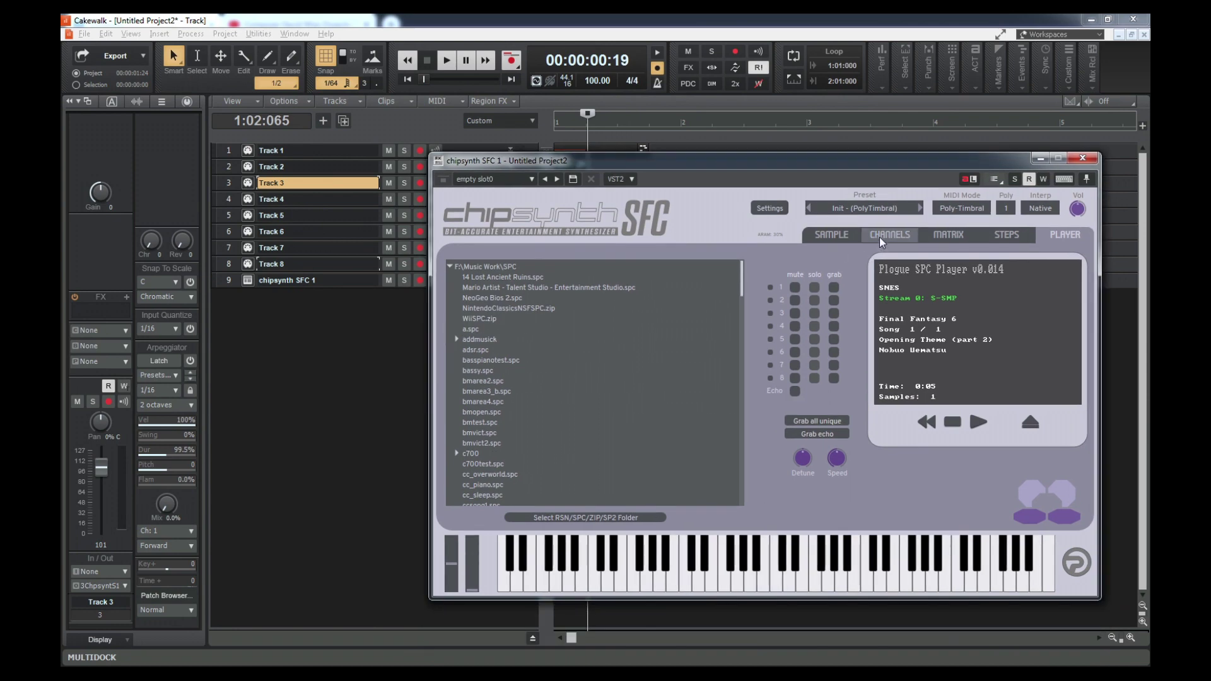
left_click(879, 238)
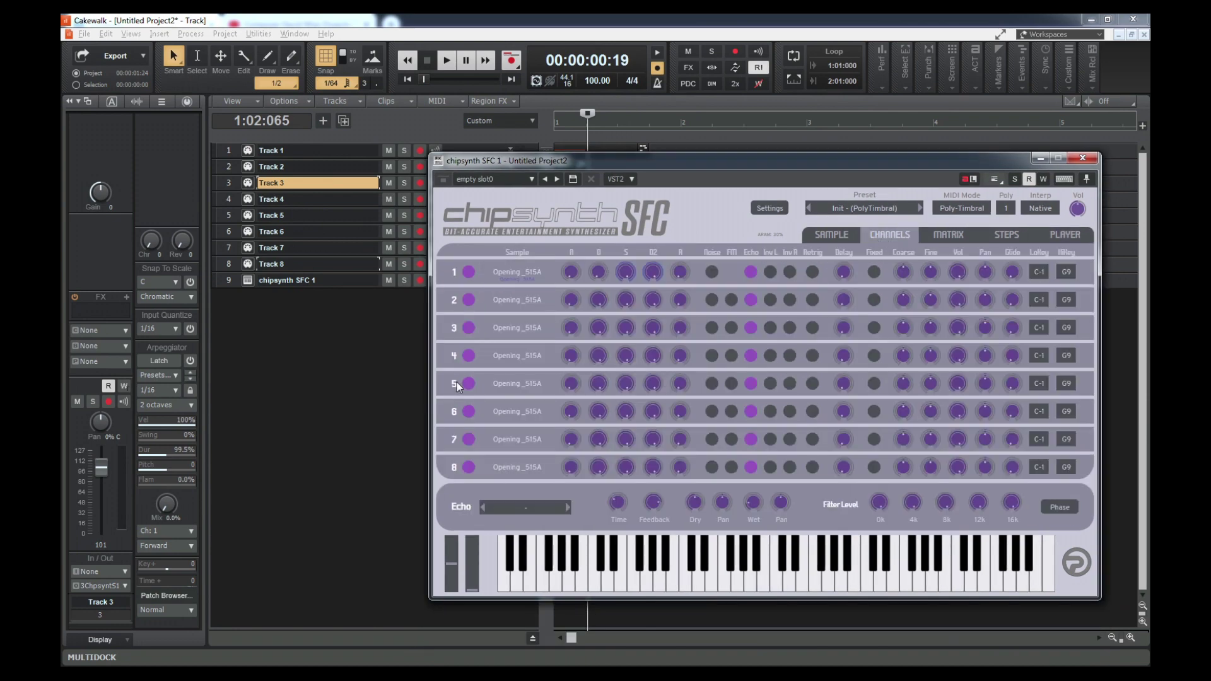
left_click_drag(653, 155, 1003, 204)
key("space")
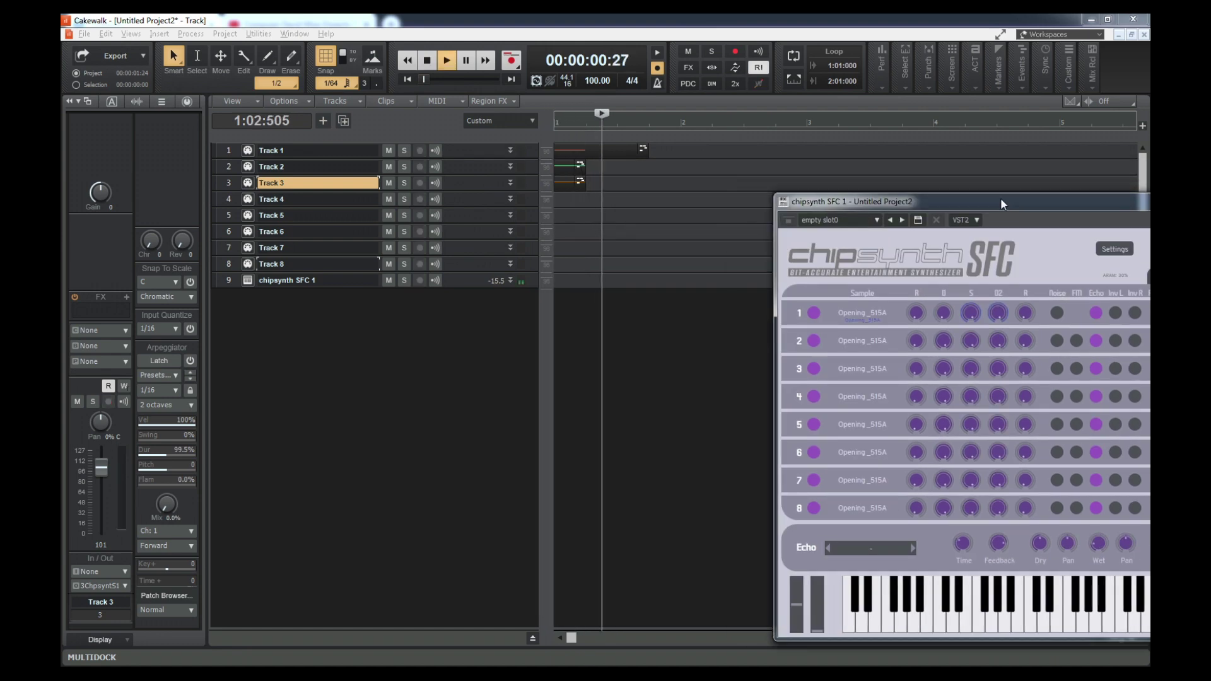
Set the MIDI channel of Track 1 to 1: chipsynth SFC and of Track 2 to 2: chipsynth SFC.
left_click(229, 154)
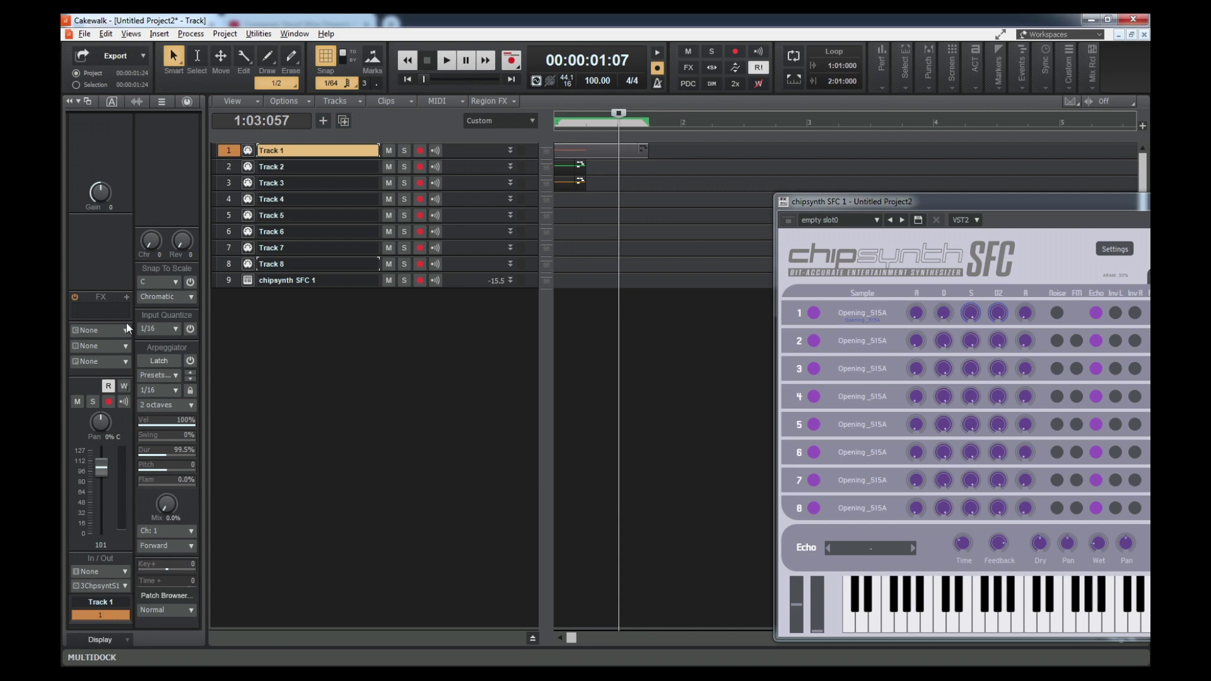
left_click(126, 328)
left_click(104, 347)
left_click(228, 171)
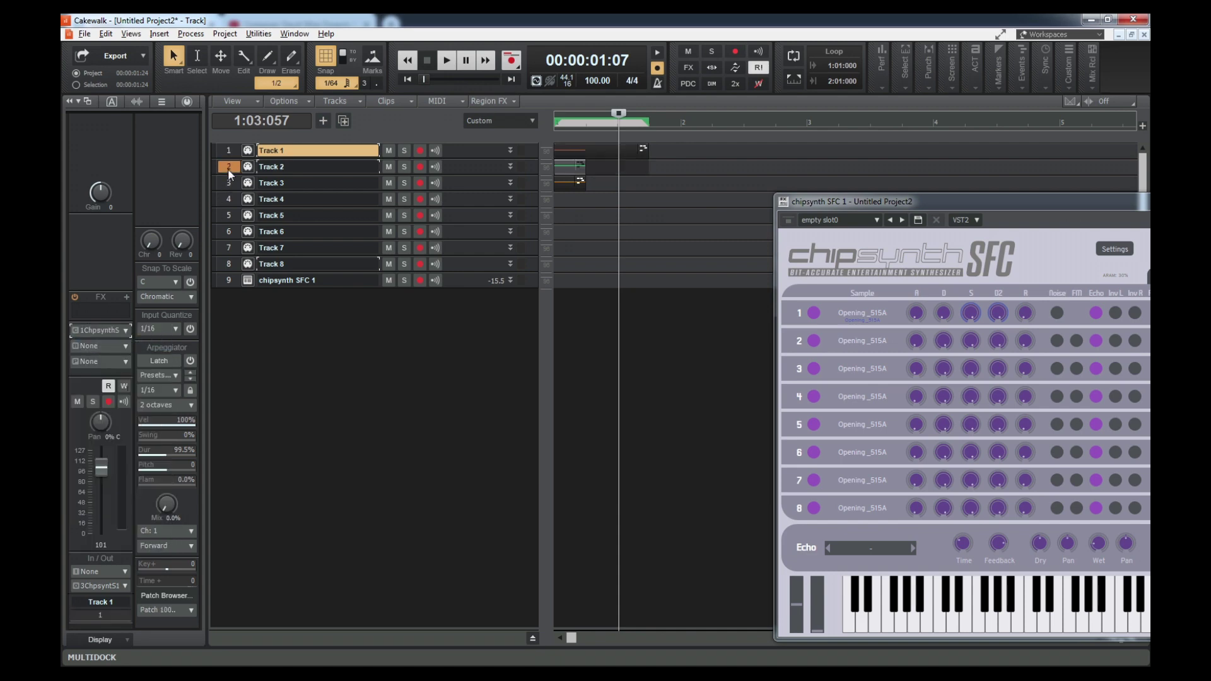
left_click(126, 328)
left_click(132, 346)
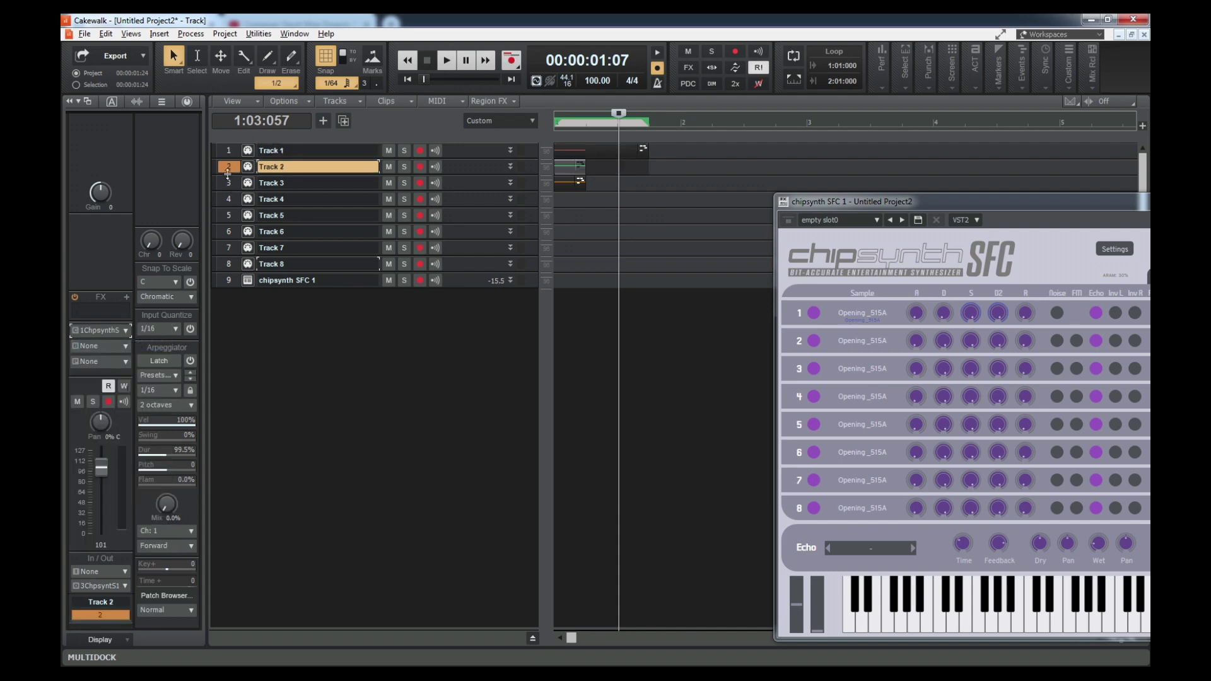
left_click(124, 334)
left_click(114, 358)
Set the MIDI channel of Track 3 to 3: chipsynth SFC and of Track 4 to 4: chipsynth SFC.
left_click(232, 184)
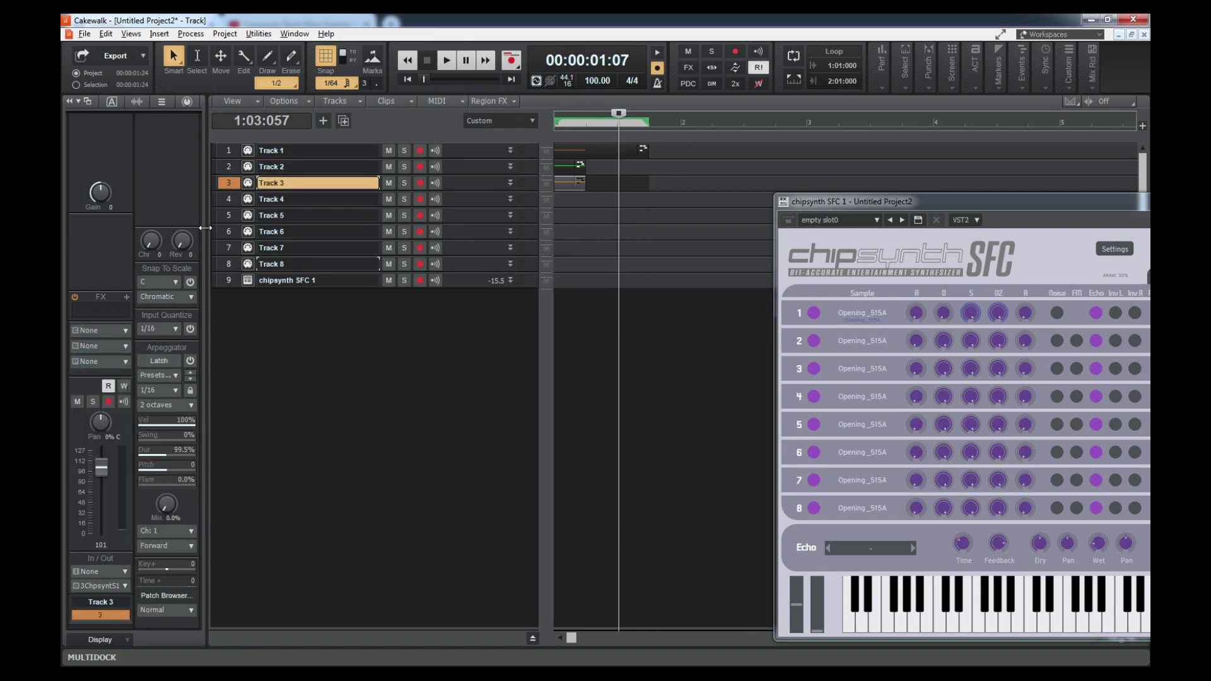
left_click(124, 334)
left_click(119, 369)
left_click(231, 203)
left_click(120, 337)
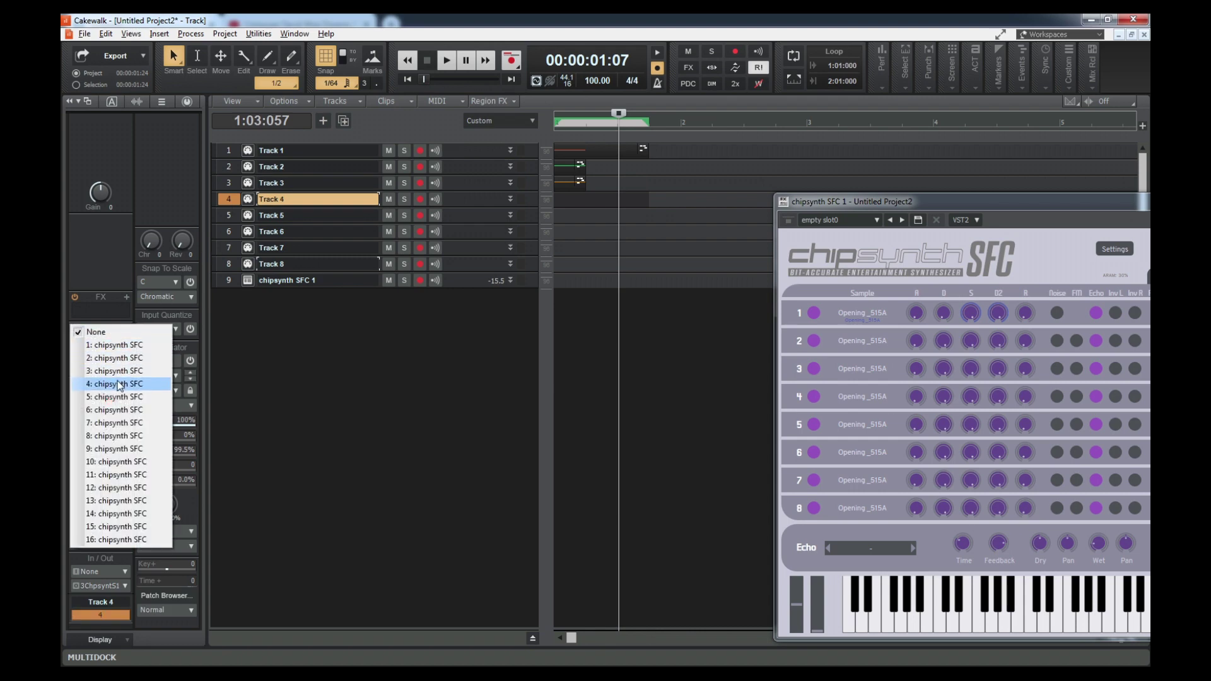
left_click(117, 384)
Set the MIDI channel of Track 5 to 5: chipsynth SFC and of Track 6 to 6: chipsynth SFC.
left_click(235, 218)
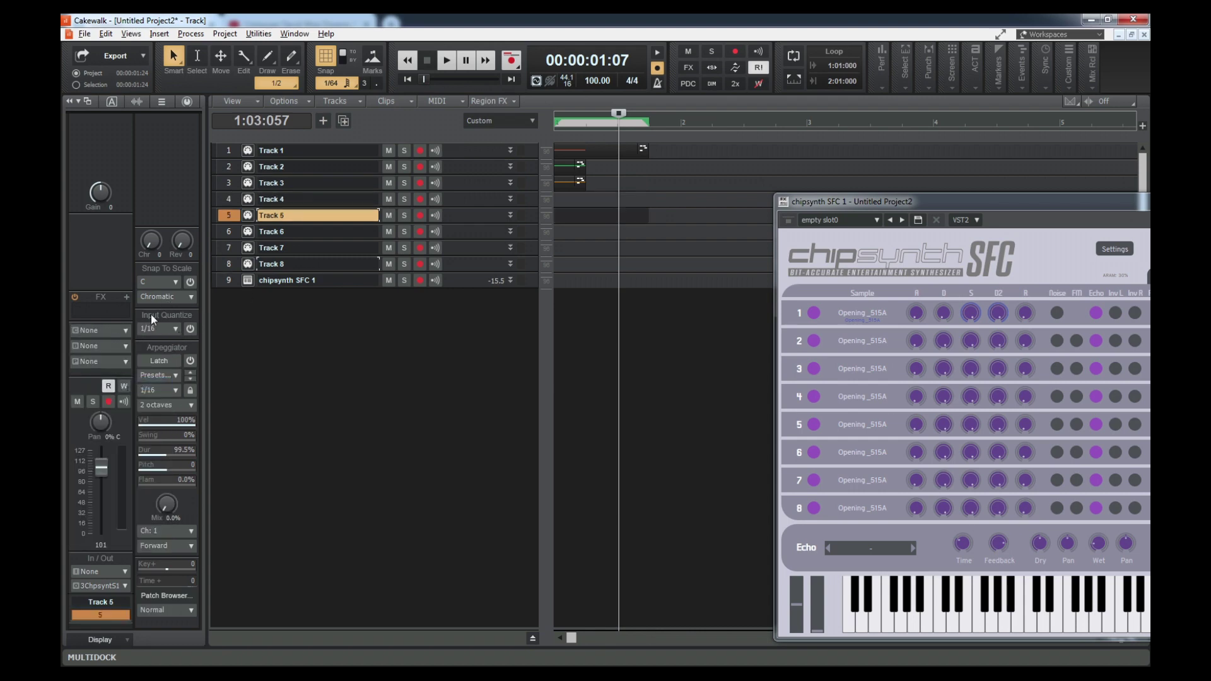
left_click(117, 337)
left_click(120, 395)
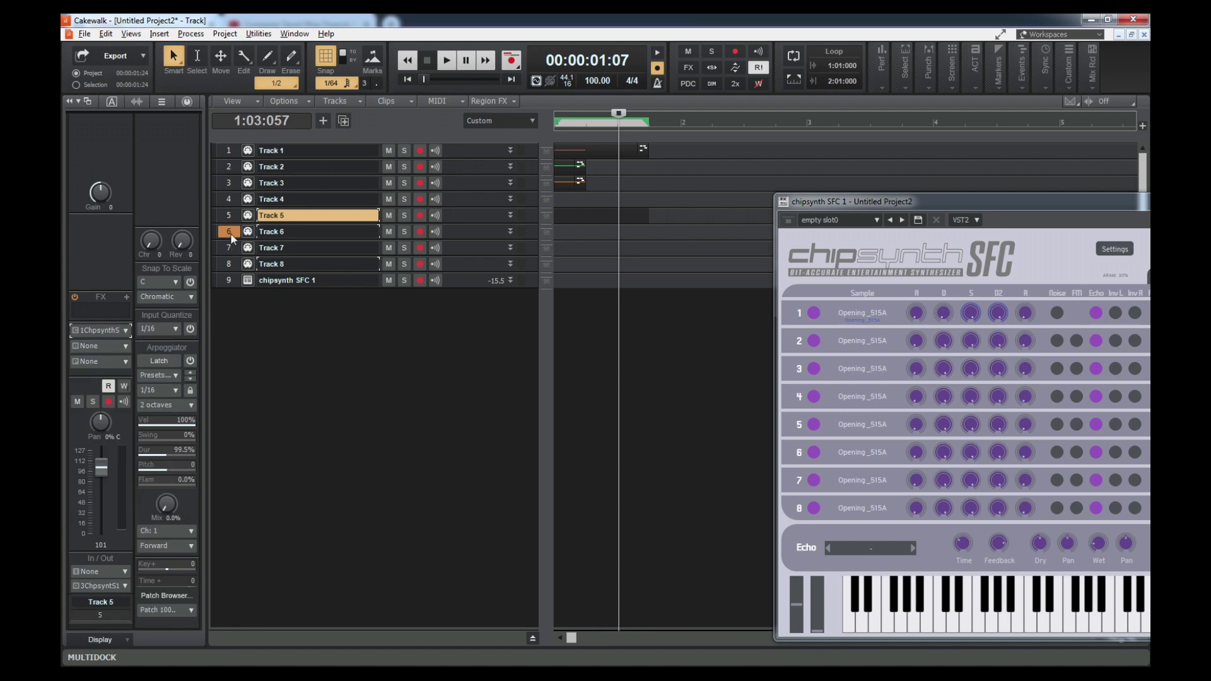
left_click(233, 233)
left_click(117, 335)
left_click(115, 346)
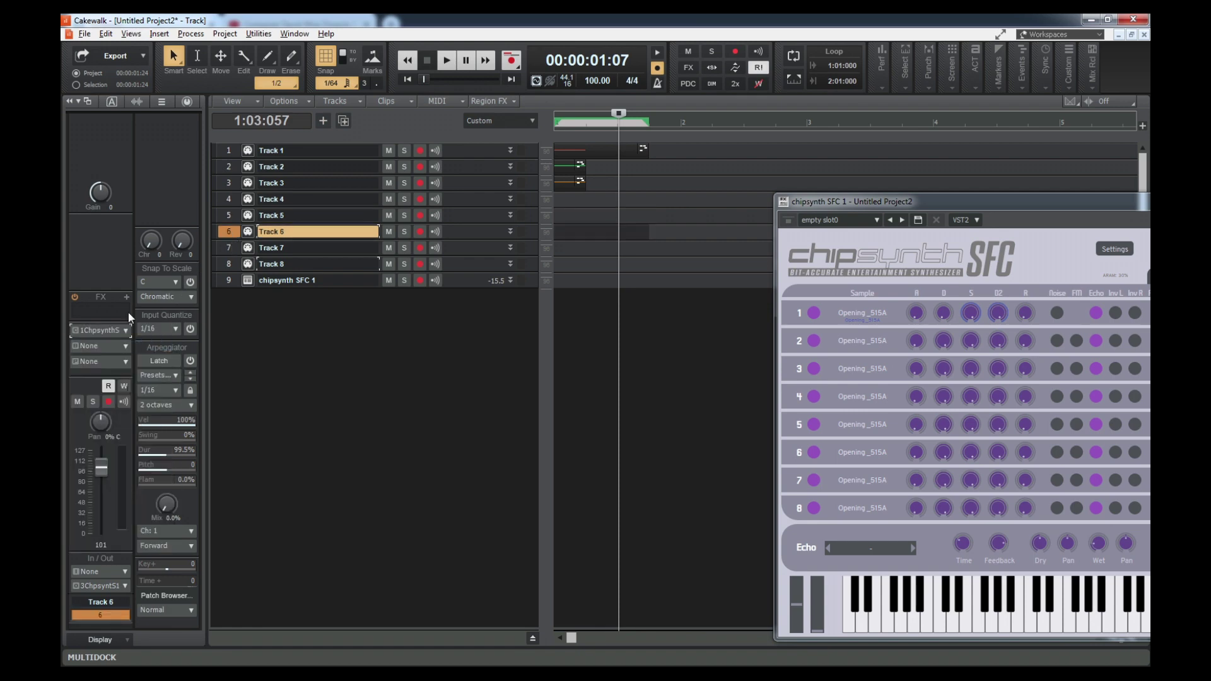
left_click(115, 330)
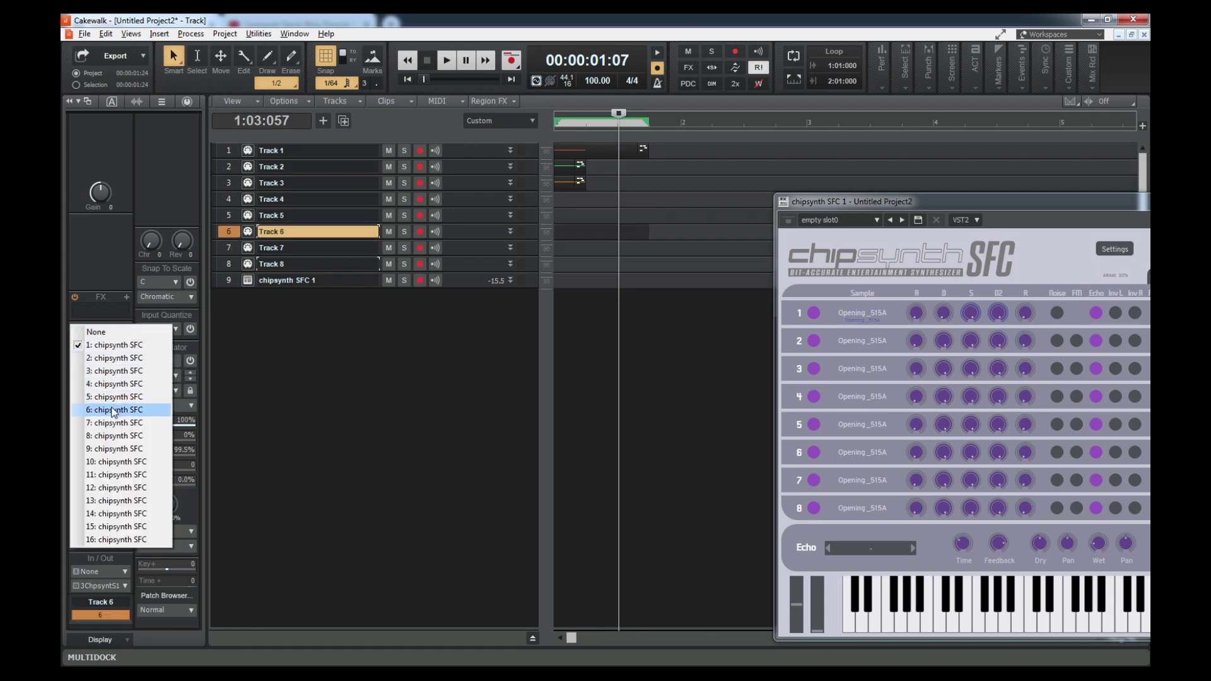
left_click(114, 410)
left_click(229, 219)
left_click(118, 335)
left_click(113, 397)
Set the MIDI channel of Track 7 to 7: chipsynth SFC and of Track 8 to 8: chipsynth SFC.
left_click(228, 249)
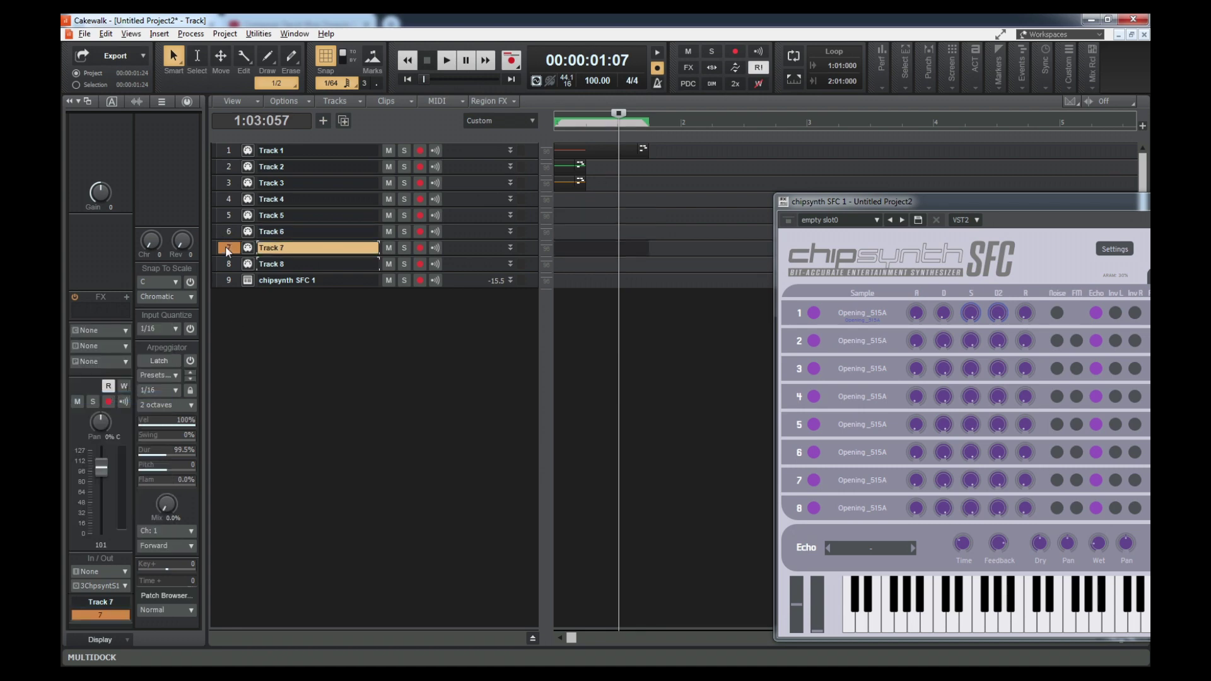
left_click(127, 331)
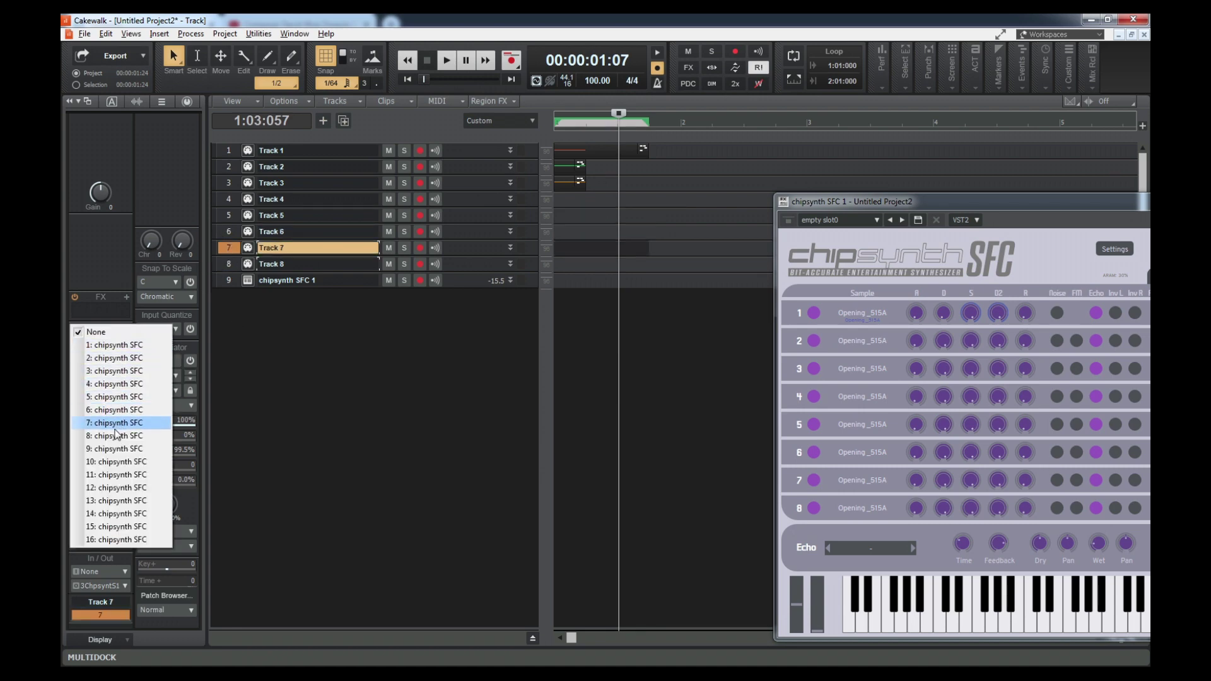
left_click(114, 425)
left_click(228, 264)
left_click(104, 330)
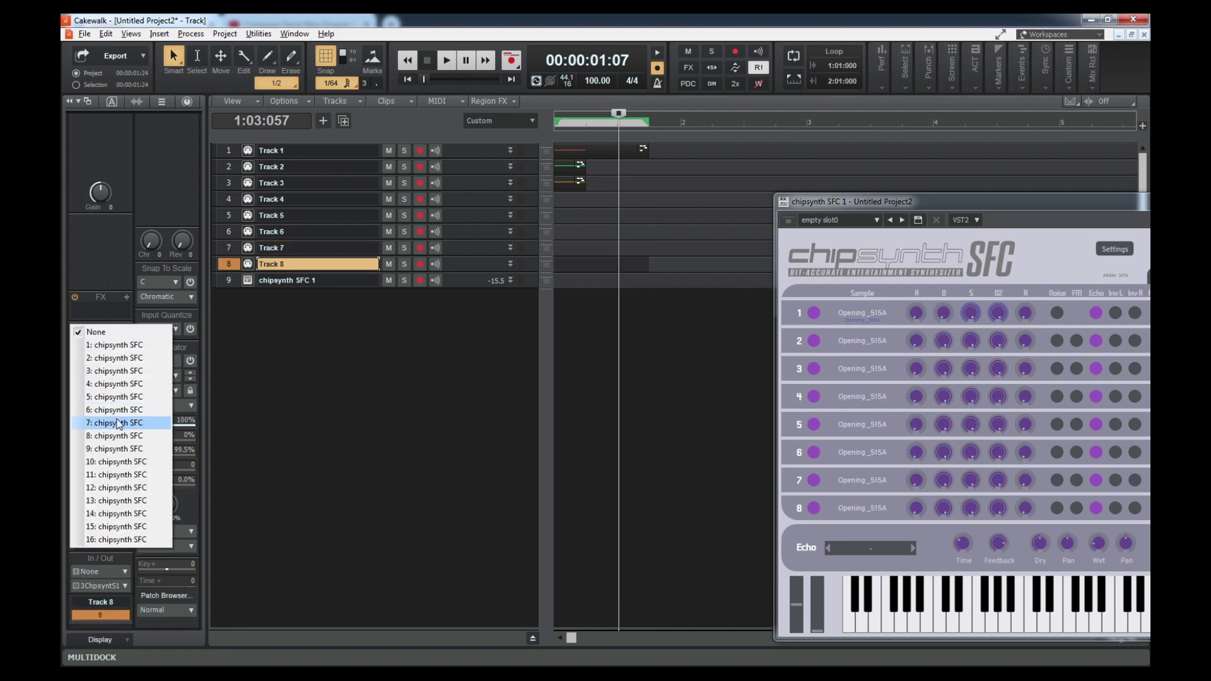
left_click(120, 435)
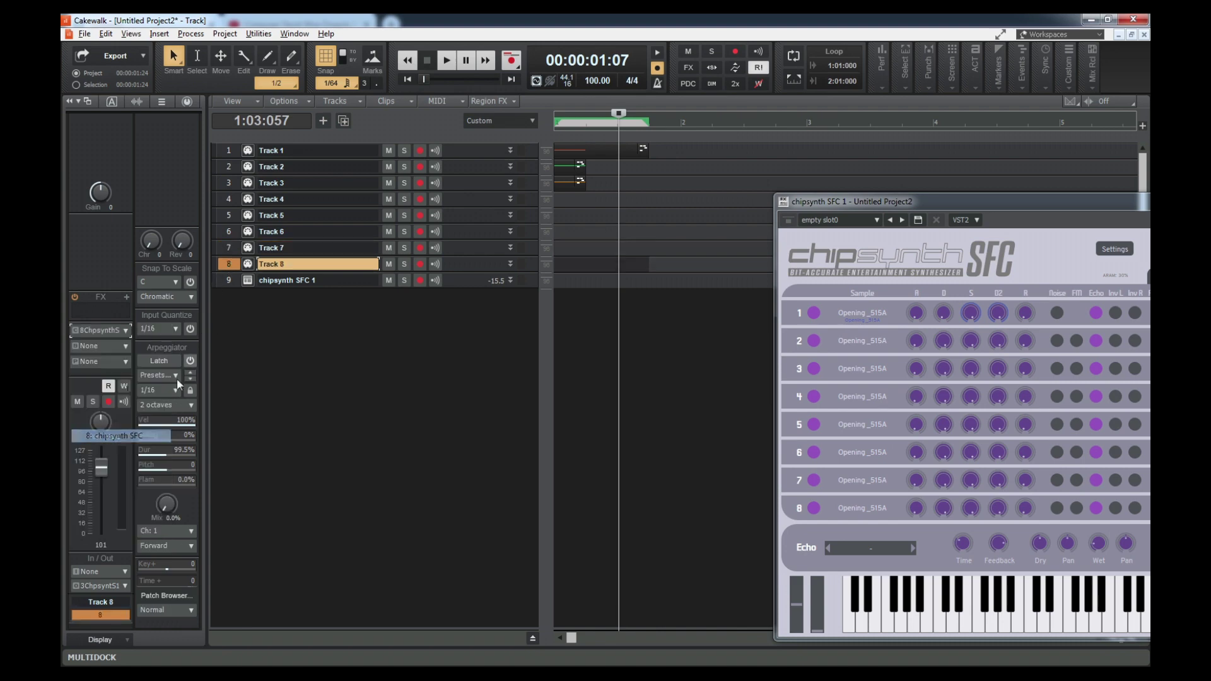
Go through the tracks from Track 1 to Track 8 and check the MIDI channel assigned to each.
left_click(231, 151)
left_click(228, 168)
left_click(229, 182)
left_click(228, 200)
left_click(222, 217)
left_click(222, 233)
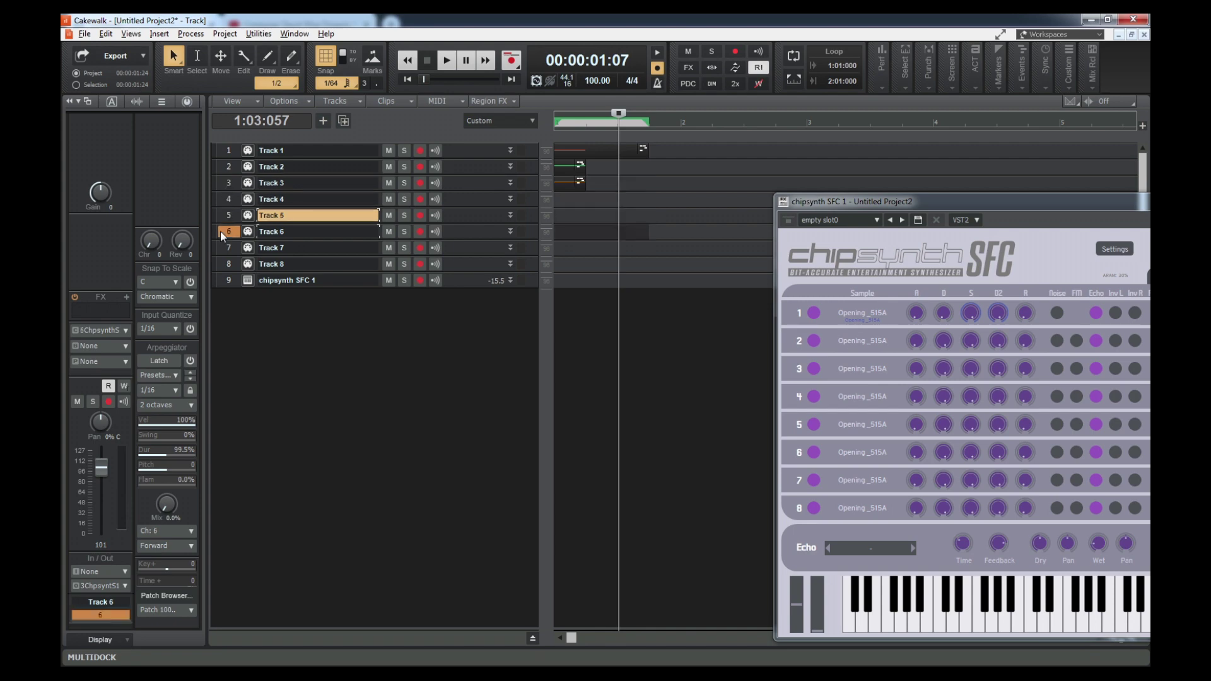
left_click(219, 263)
Set the patch of Track 1 and Track 2 to 0.
left_click(230, 150)
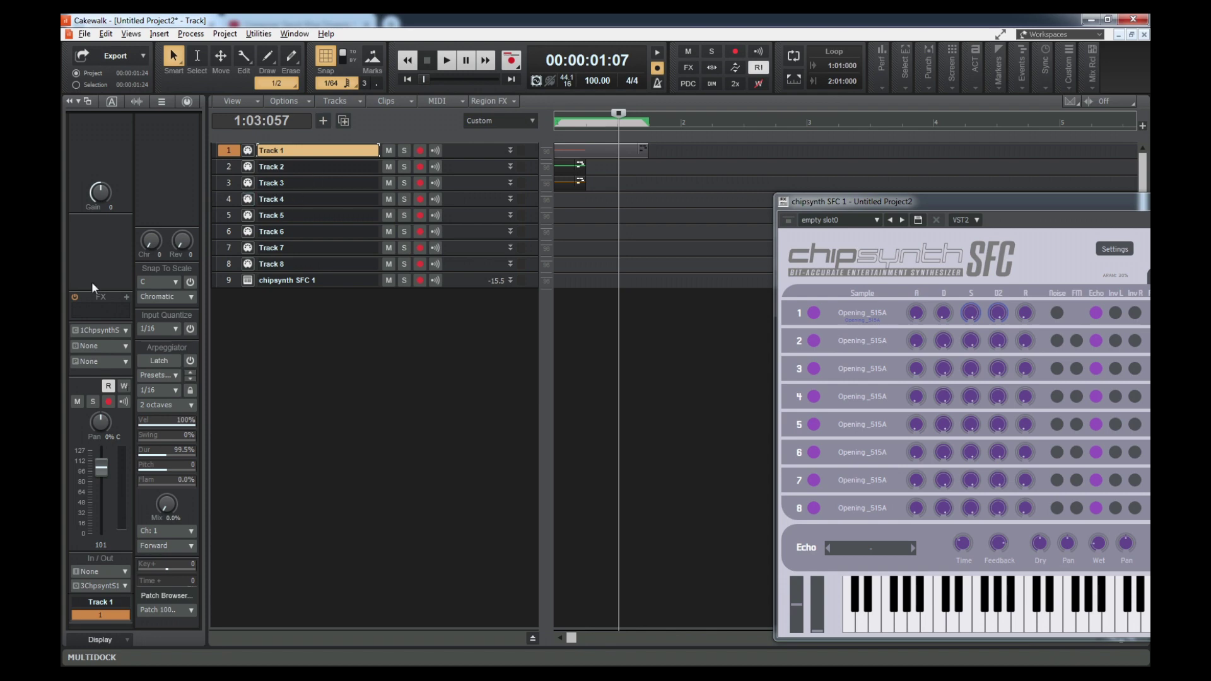
left_click(125, 367)
left_click(101, 36)
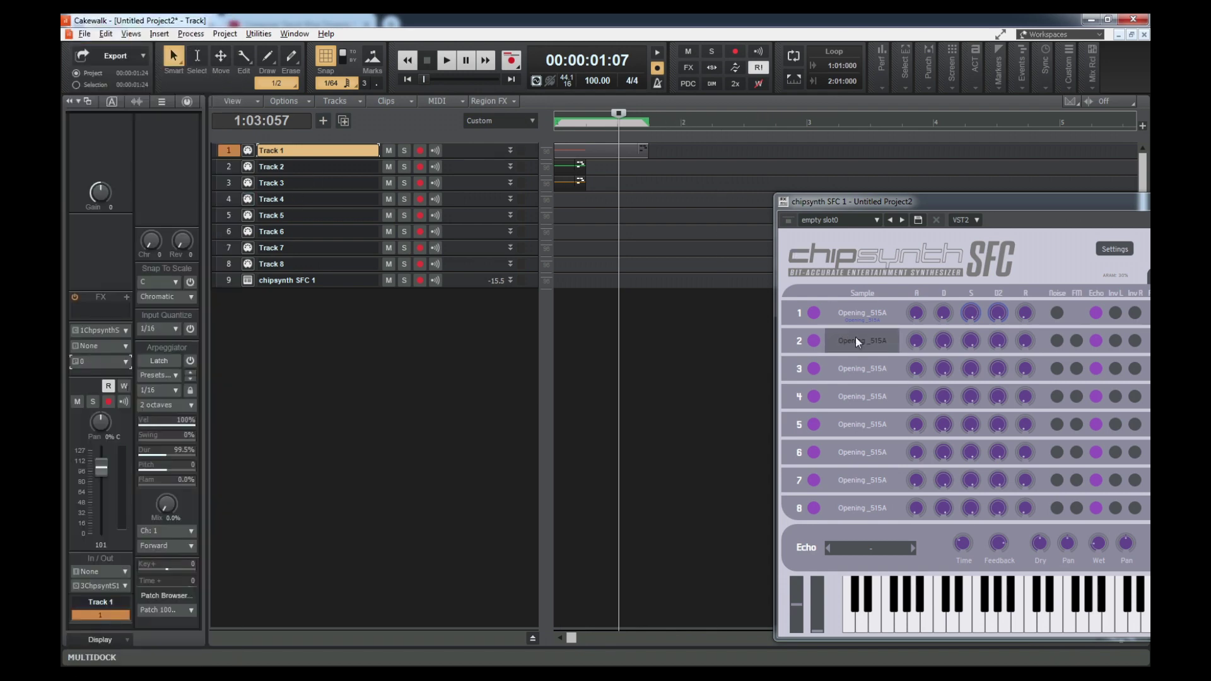
left_click(272, 169)
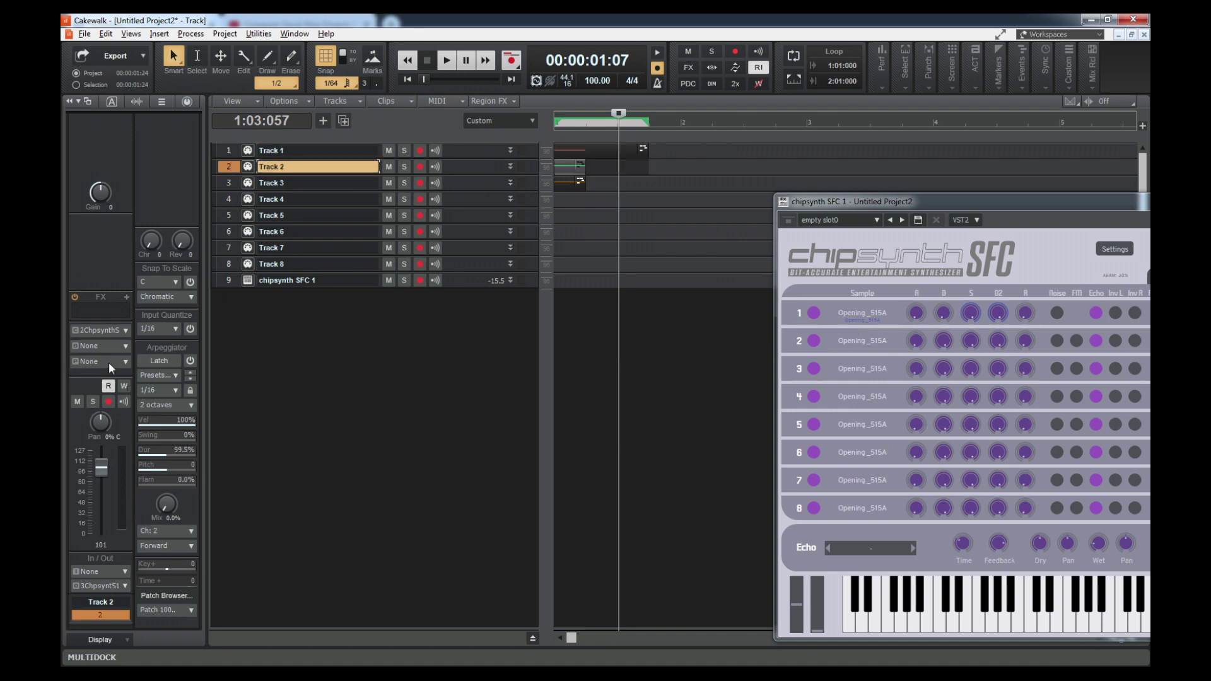
left_click(129, 360)
left_click(128, 359)
left_click(128, 360)
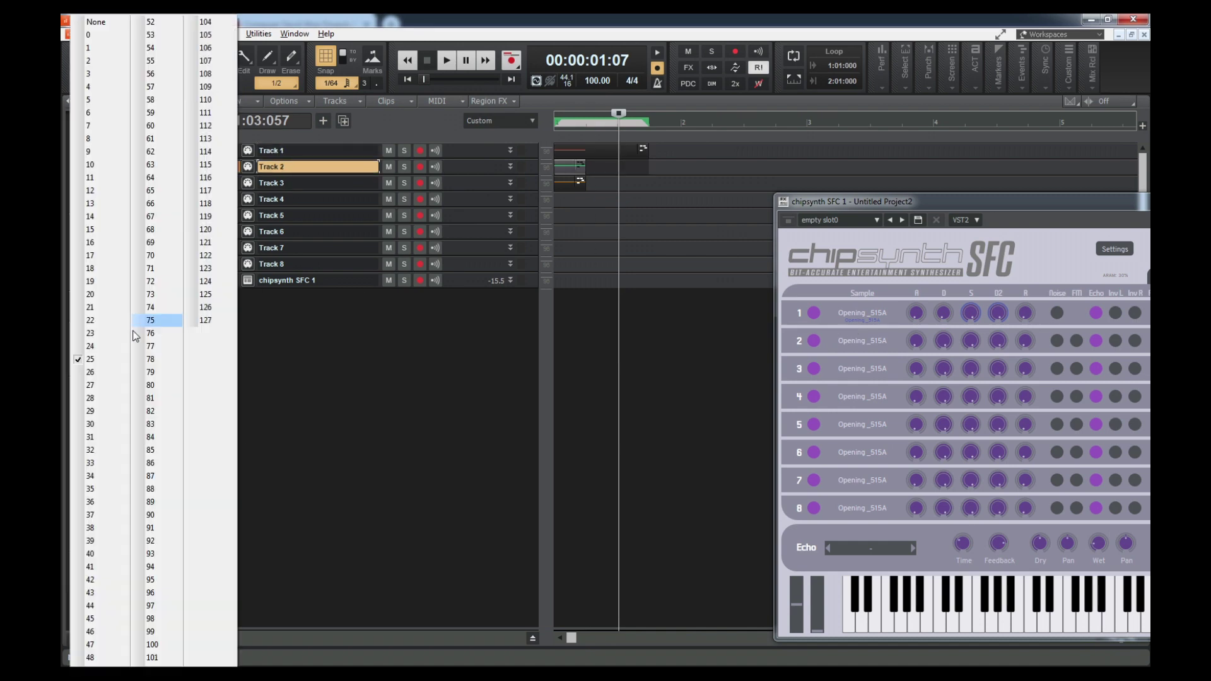
left_click(112, 49)
Set the patch of Track 3 to 0 and play the project from the start.
left_click(233, 185)
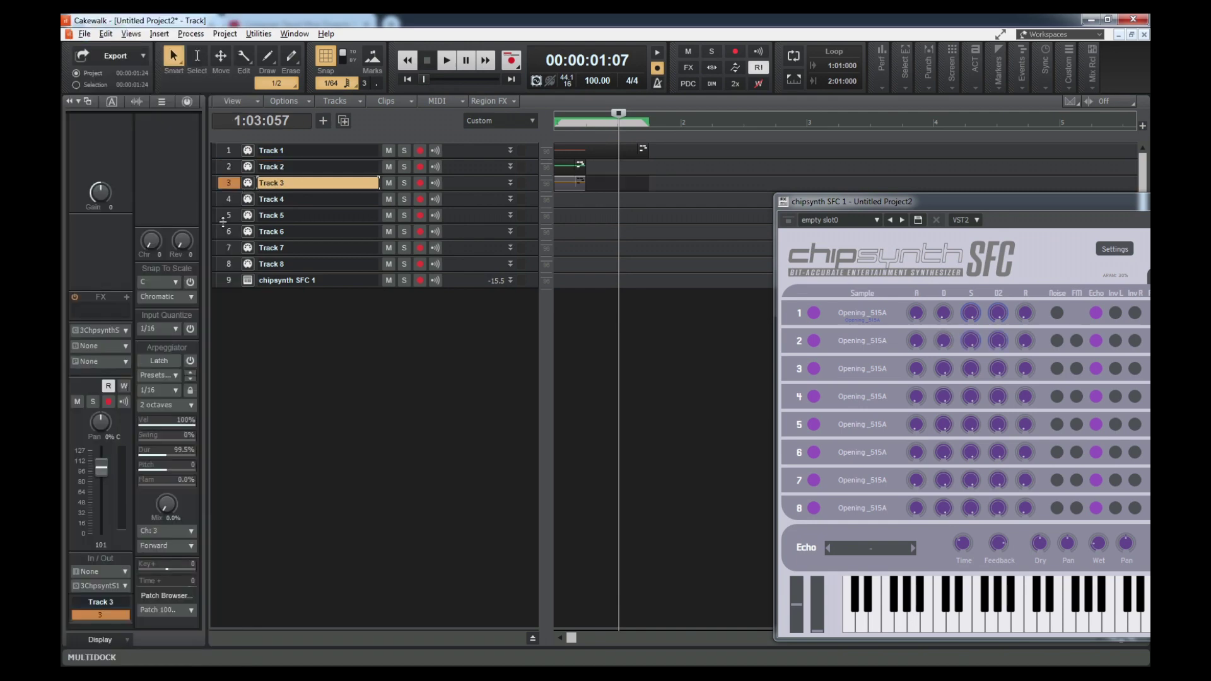
left_click(128, 364)
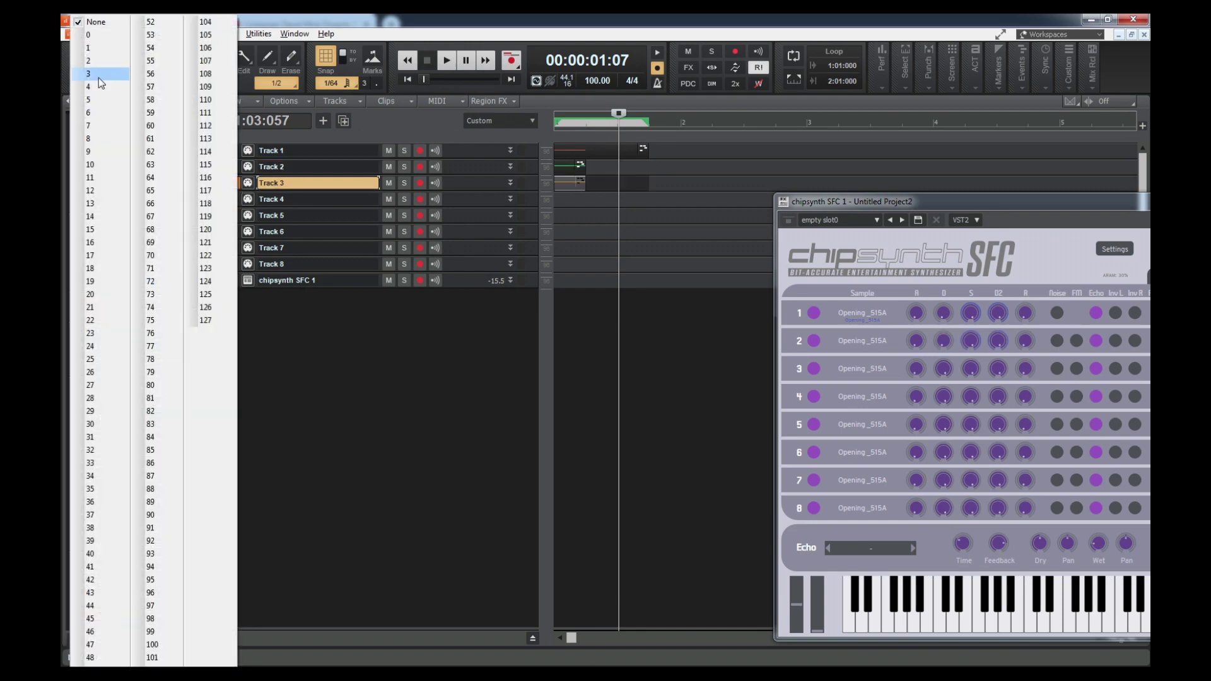
left_click(109, 39)
key("w")
key("space")
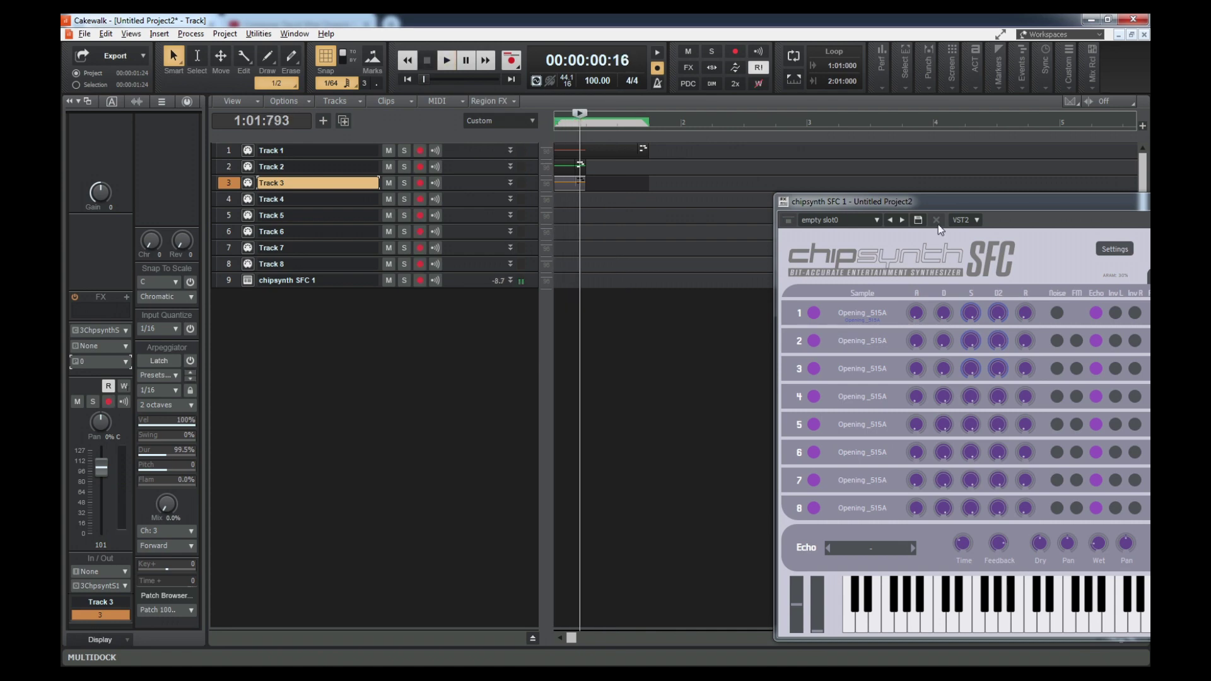
Pan Track 2 to 17% left and Track 3 to about 16% right.
left_click(228, 151)
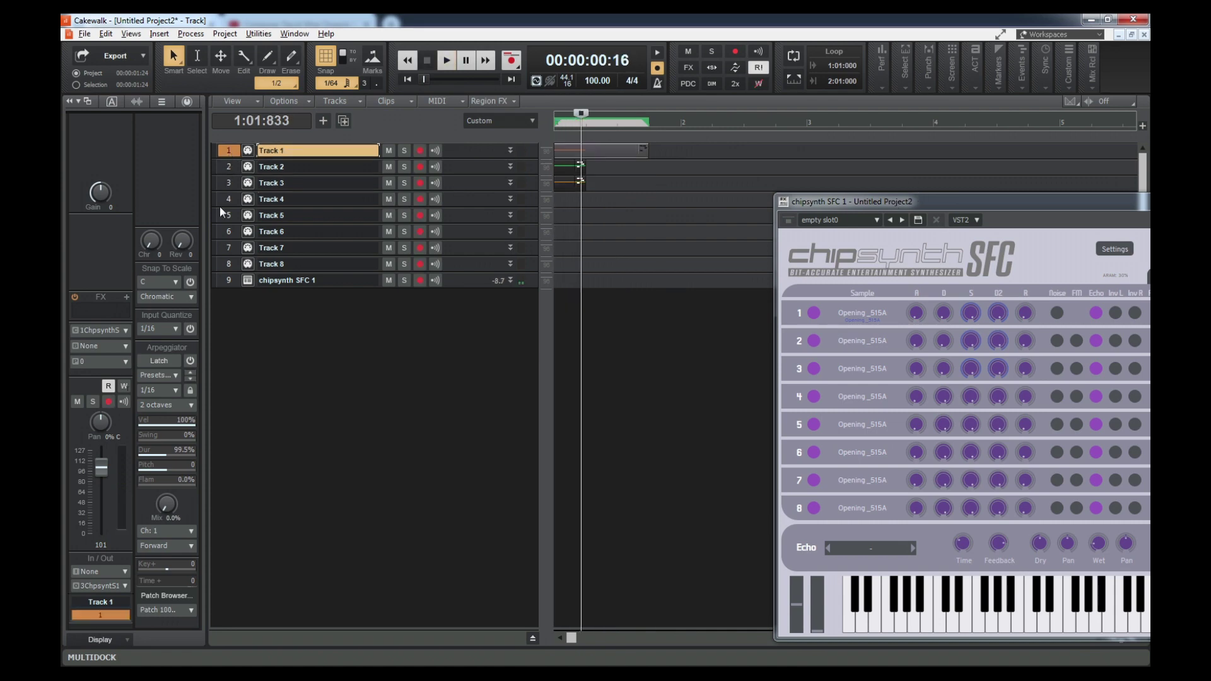
left_click_drag(102, 424, 102, 441)
key("Down")
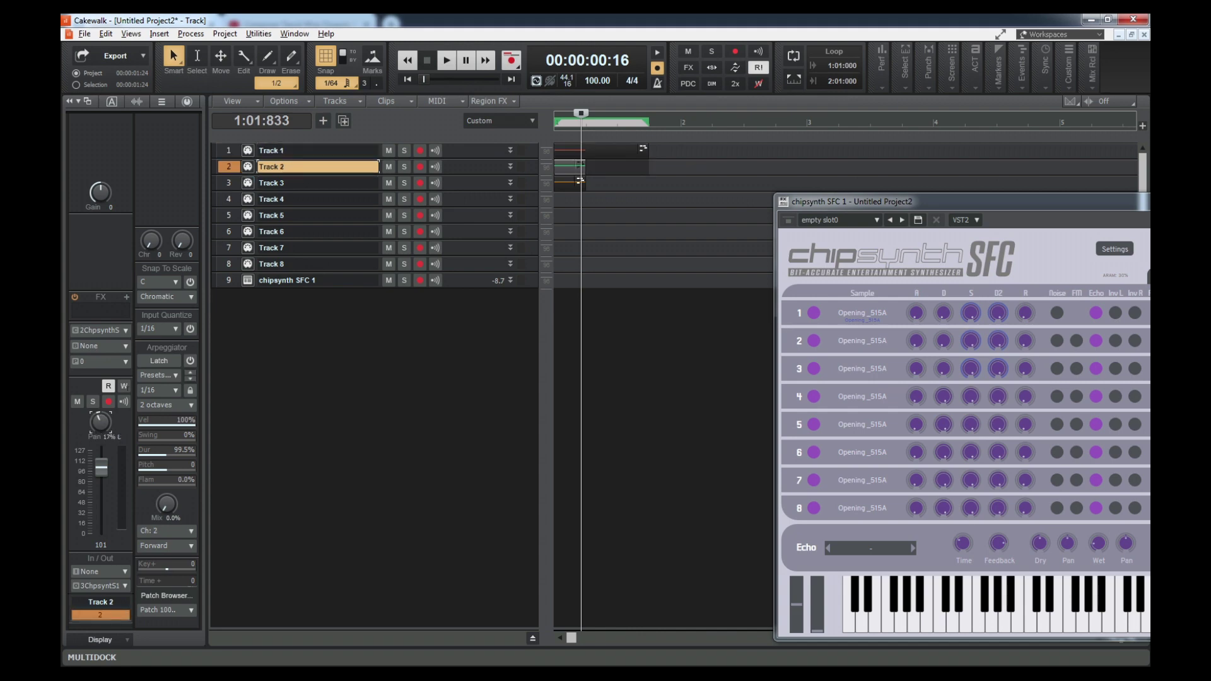
key("Down")
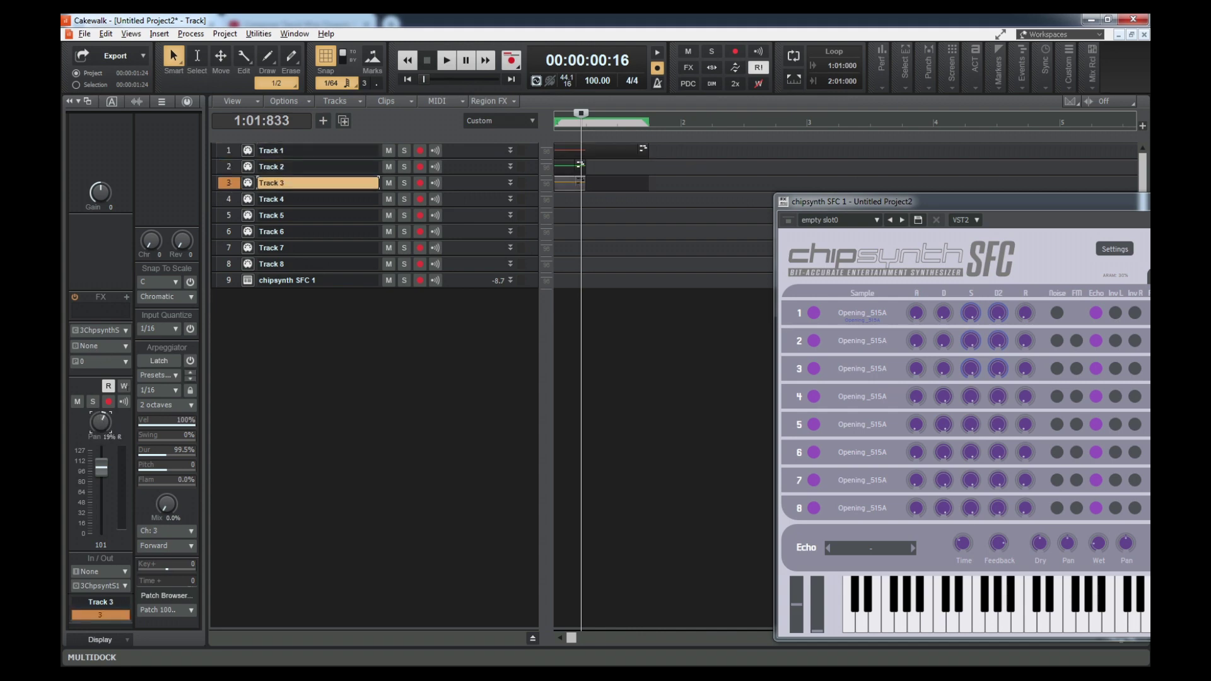
Play the panned tracks and bring the chipsynth SFC window back into full view.
key("space")
key("space")
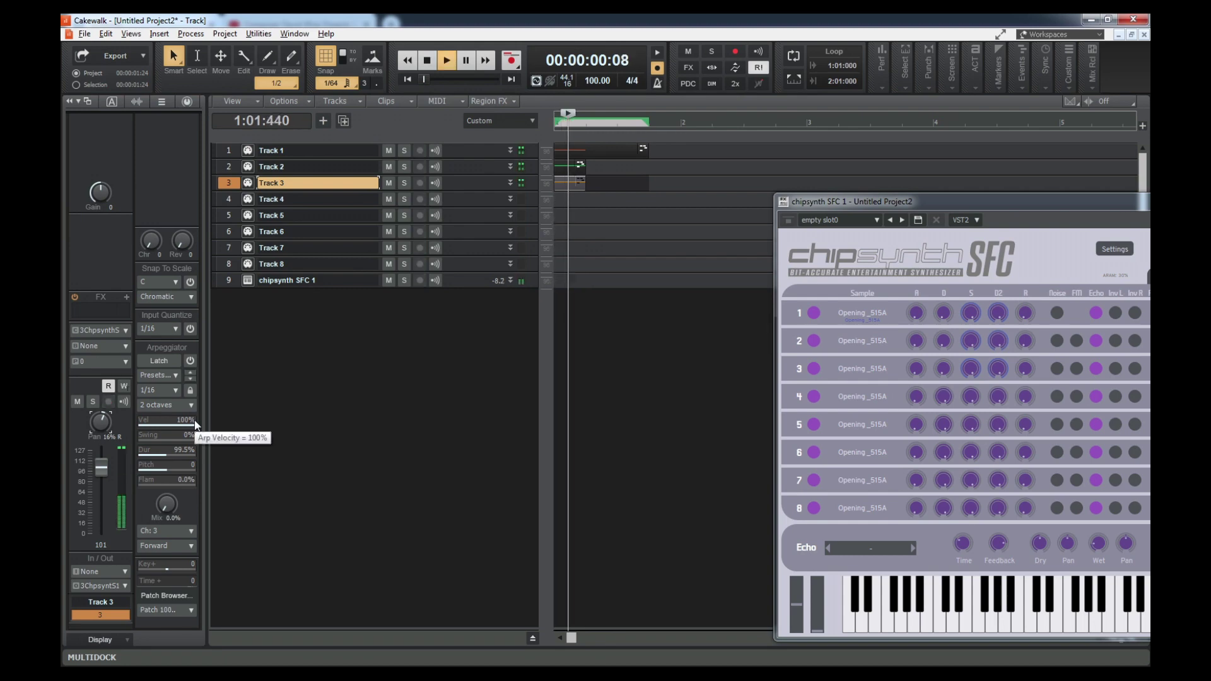
left_click_drag(828, 203, 437, 140)
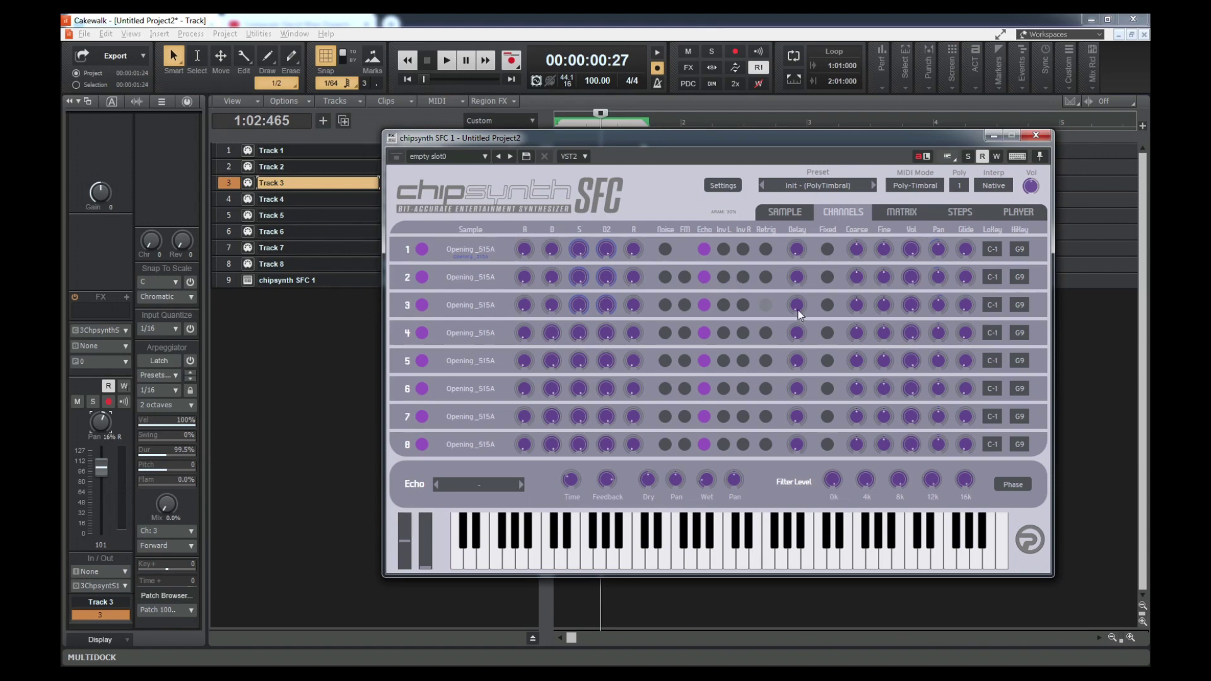
Examine chipsynth SFC's modulation matrix, preset list and MIDI mode options, and return to the channel settings.
left_click_drag(773, 147, 862, 269)
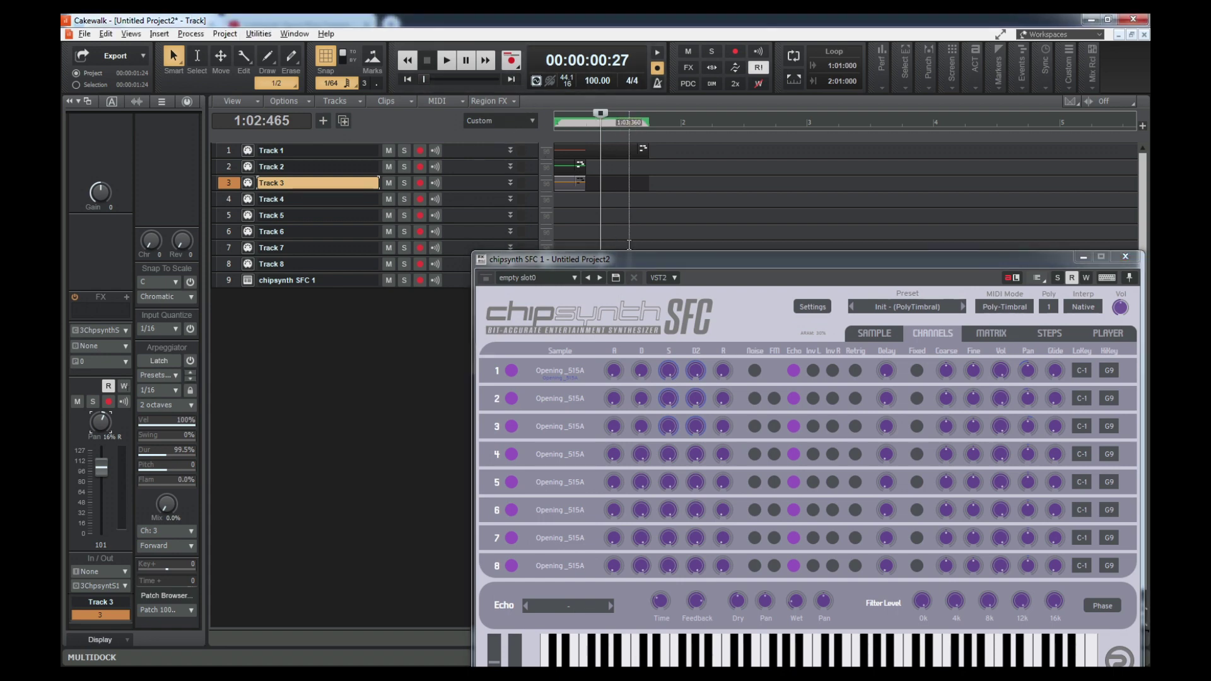
left_click_drag(637, 258, 524, 149)
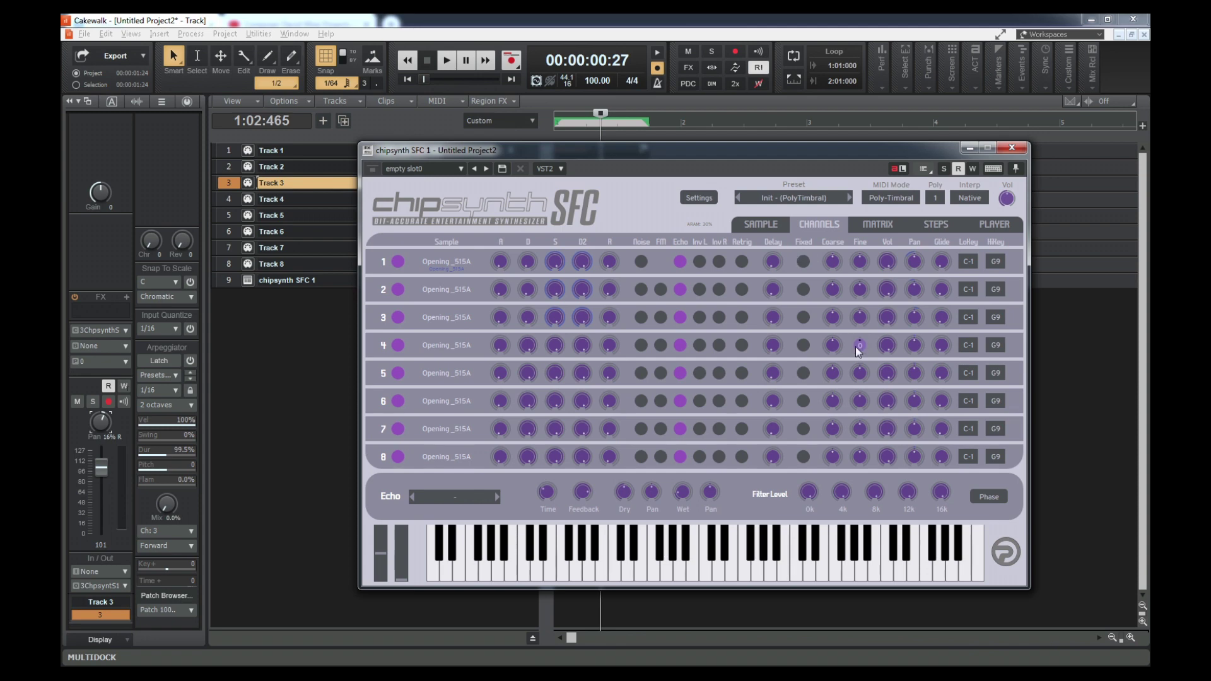
left_click(862, 223)
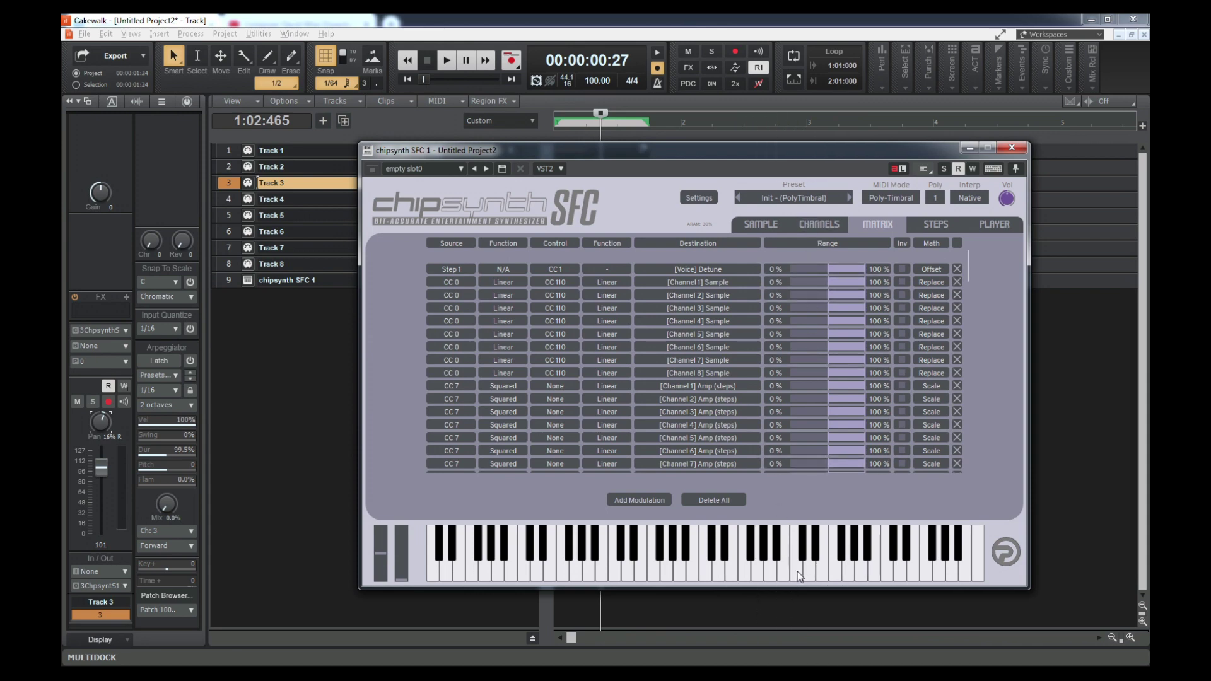
left_click(774, 198)
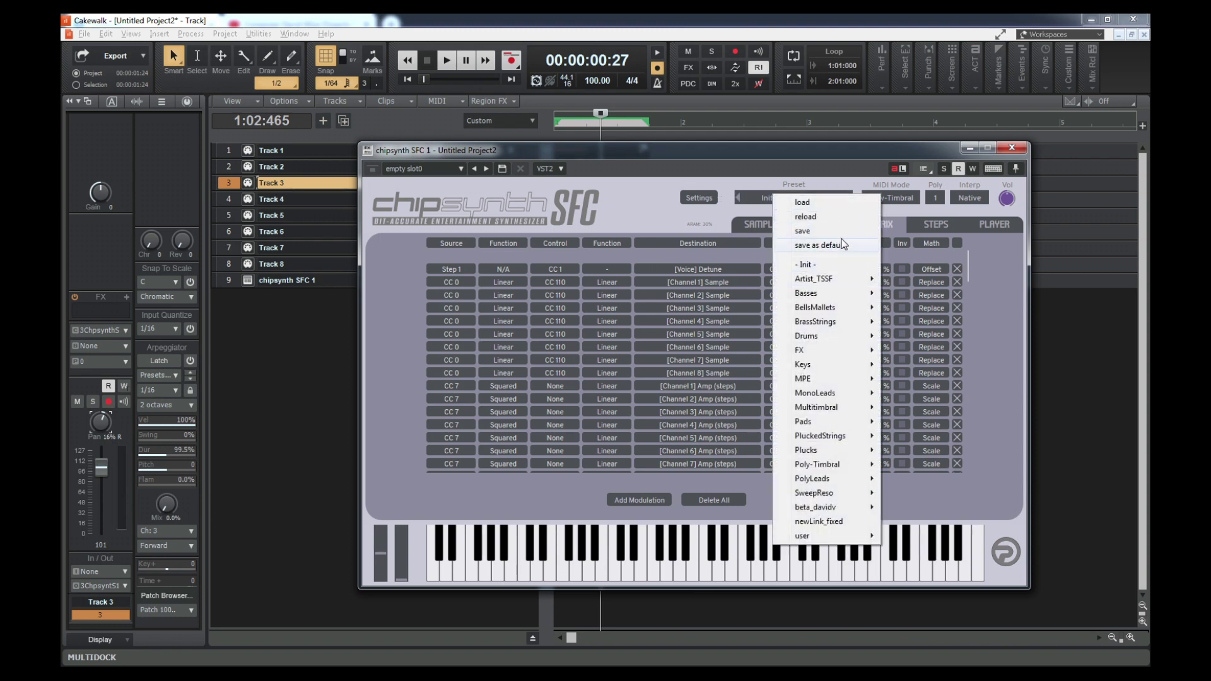
left_click(881, 199)
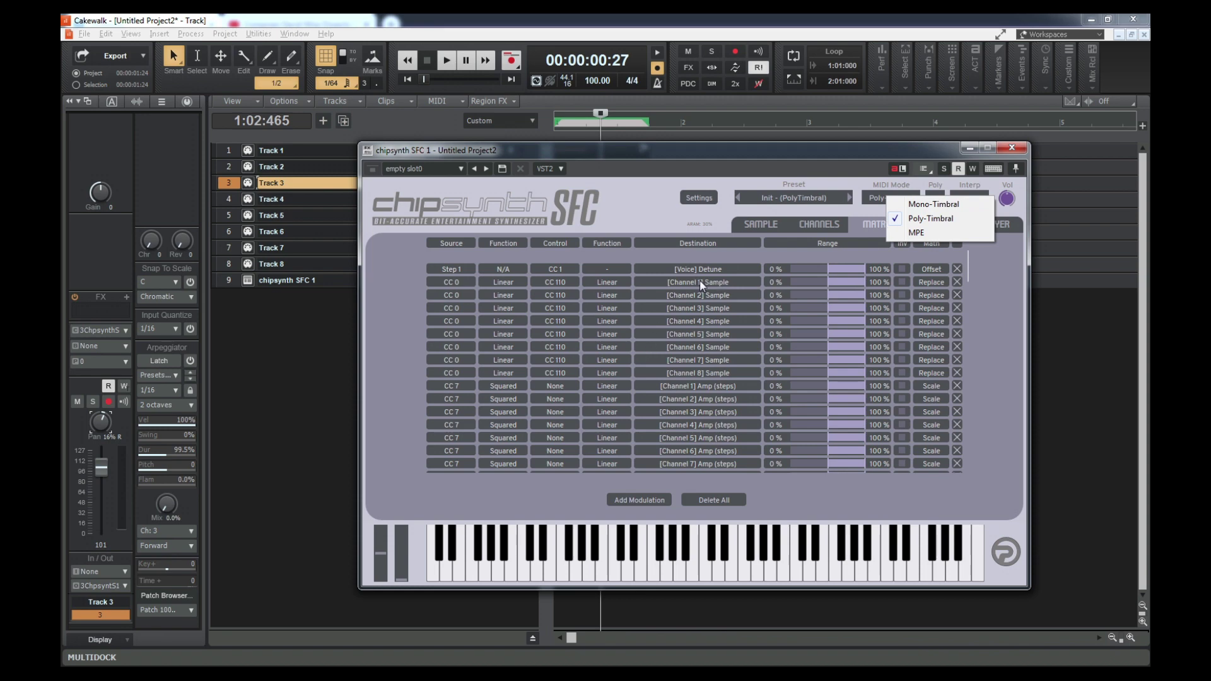
left_click(766, 223)
left_click(794, 225)
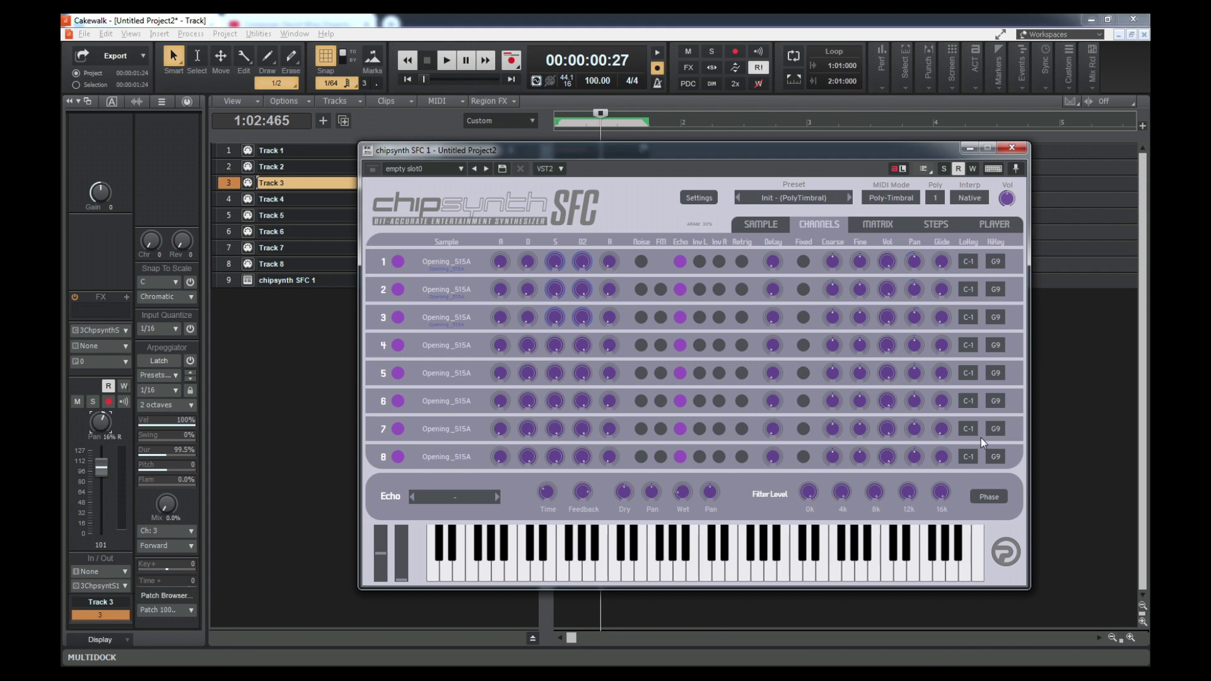
Close the chipsynth SFC window and close the untitled project without saving it.
left_click(1012, 147)
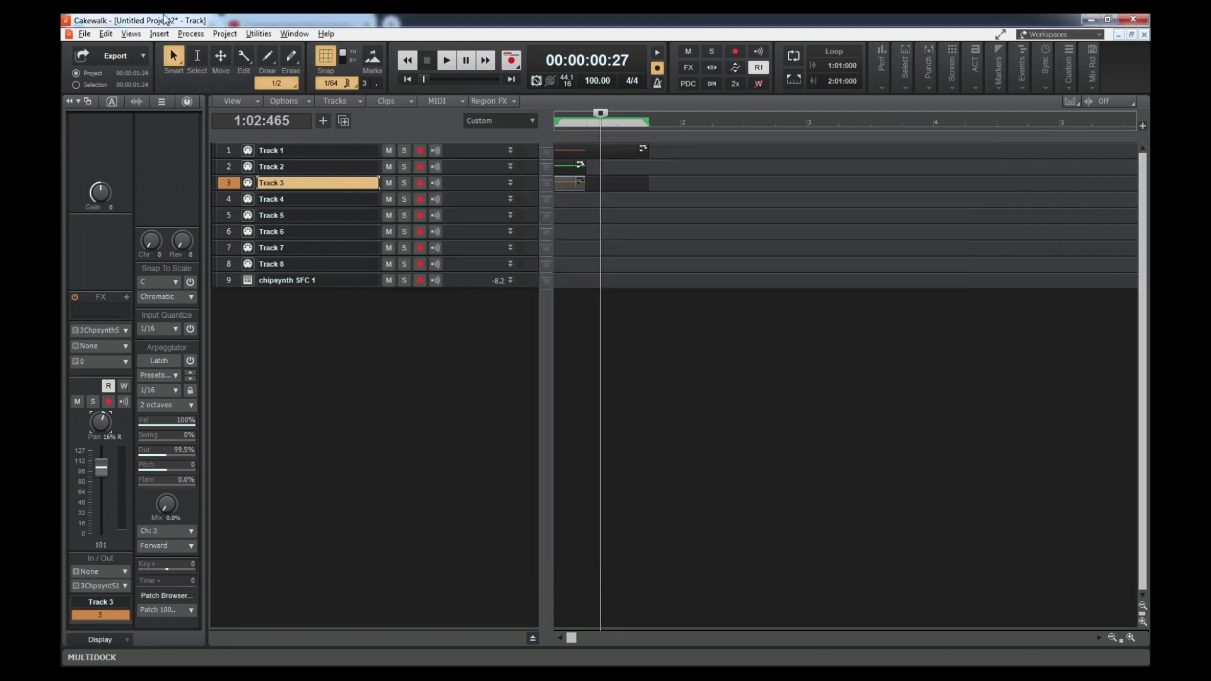
left_click(84, 33)
left_click(101, 81)
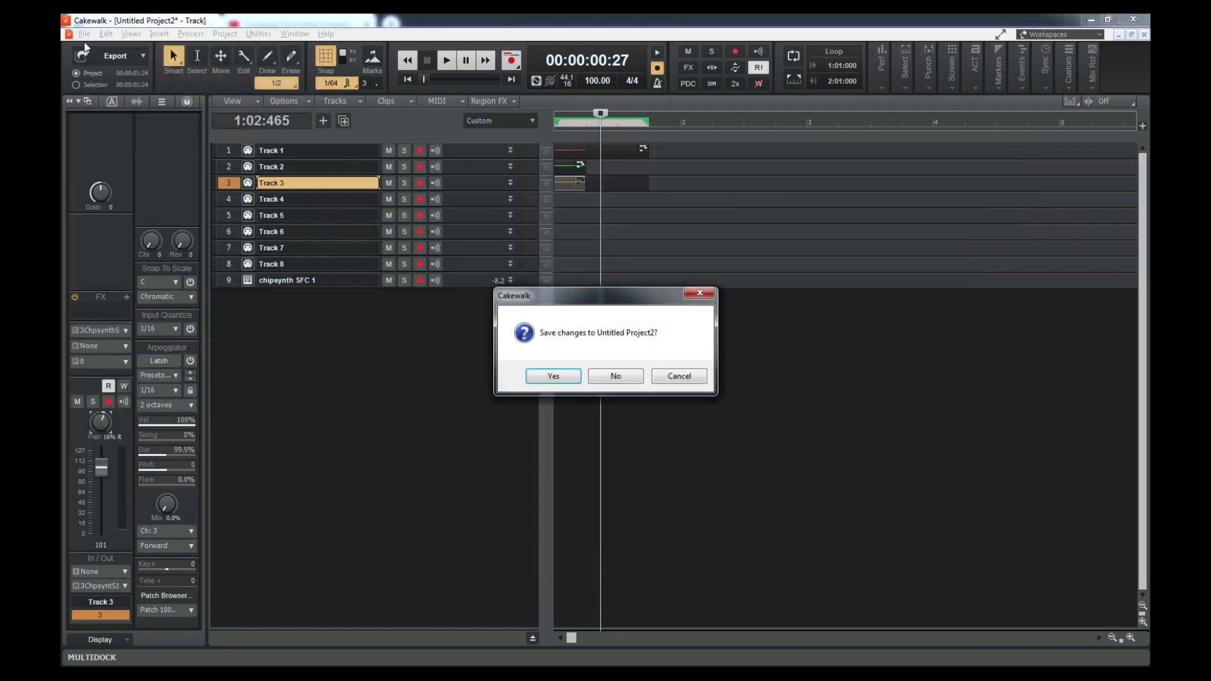
left_click(616, 376)
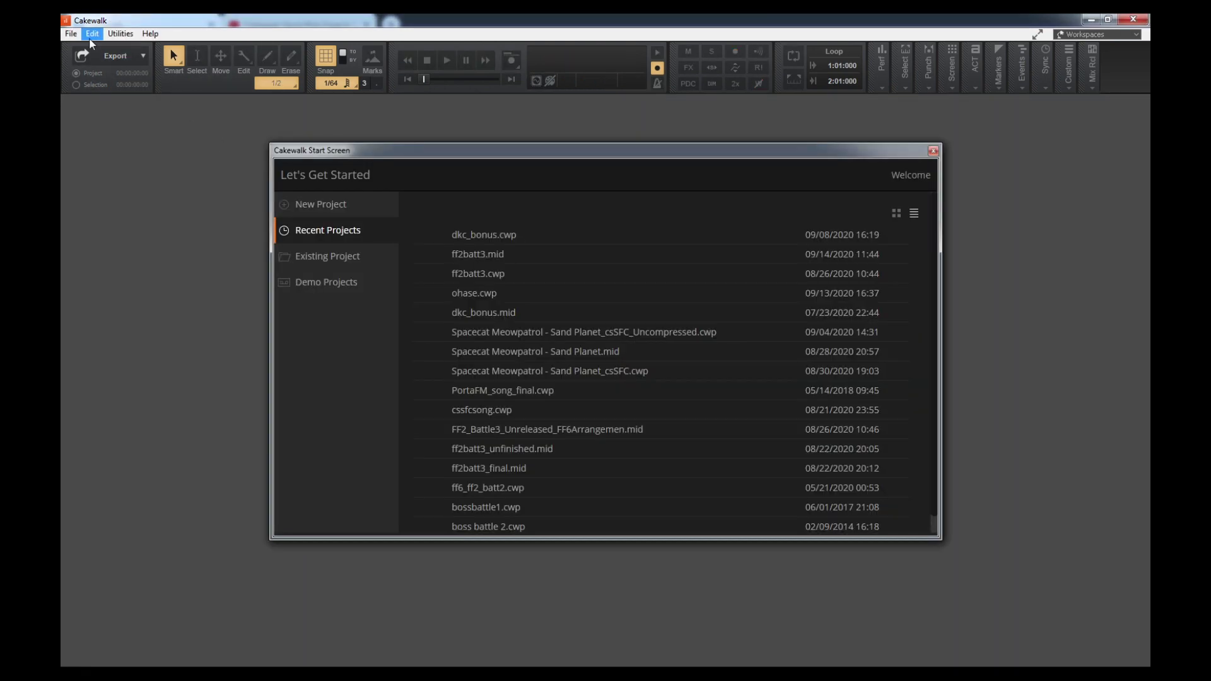
Open the recent project C:\ff2test\ff2batt3 and maximize its Track view.
left_click(73, 36)
left_click(73, 36)
left_click(72, 36)
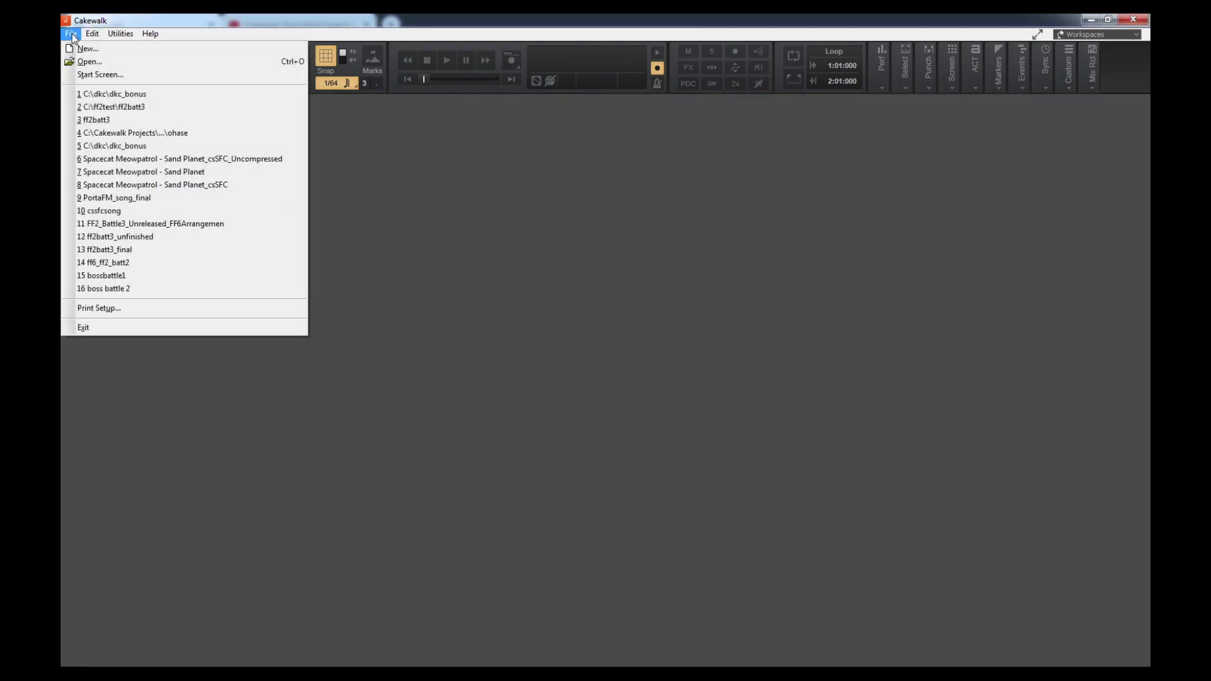
left_click(328, 125)
left_click(71, 34)
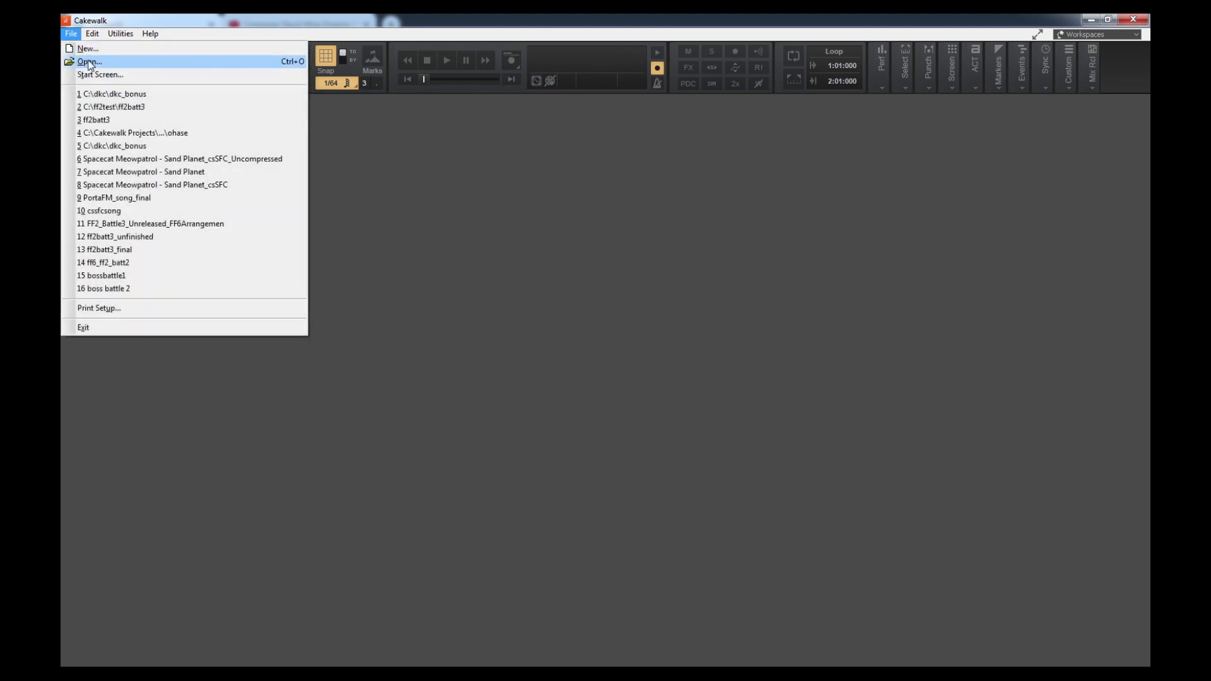
left_click(101, 106)
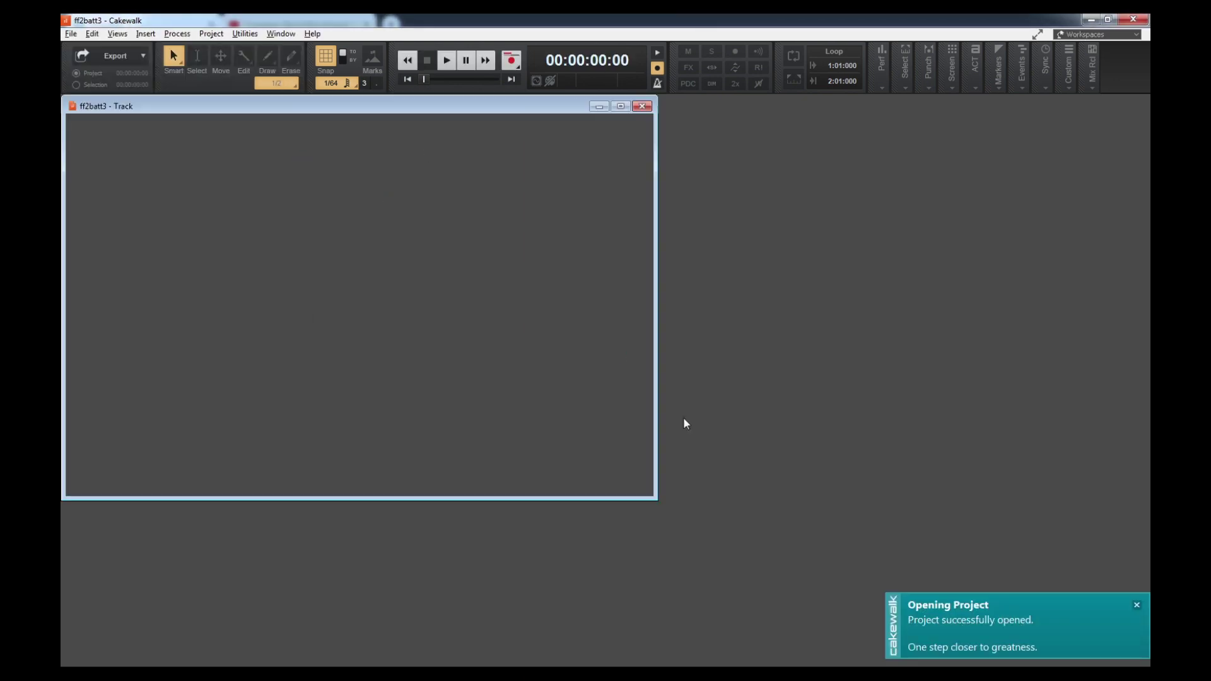
left_click(620, 107)
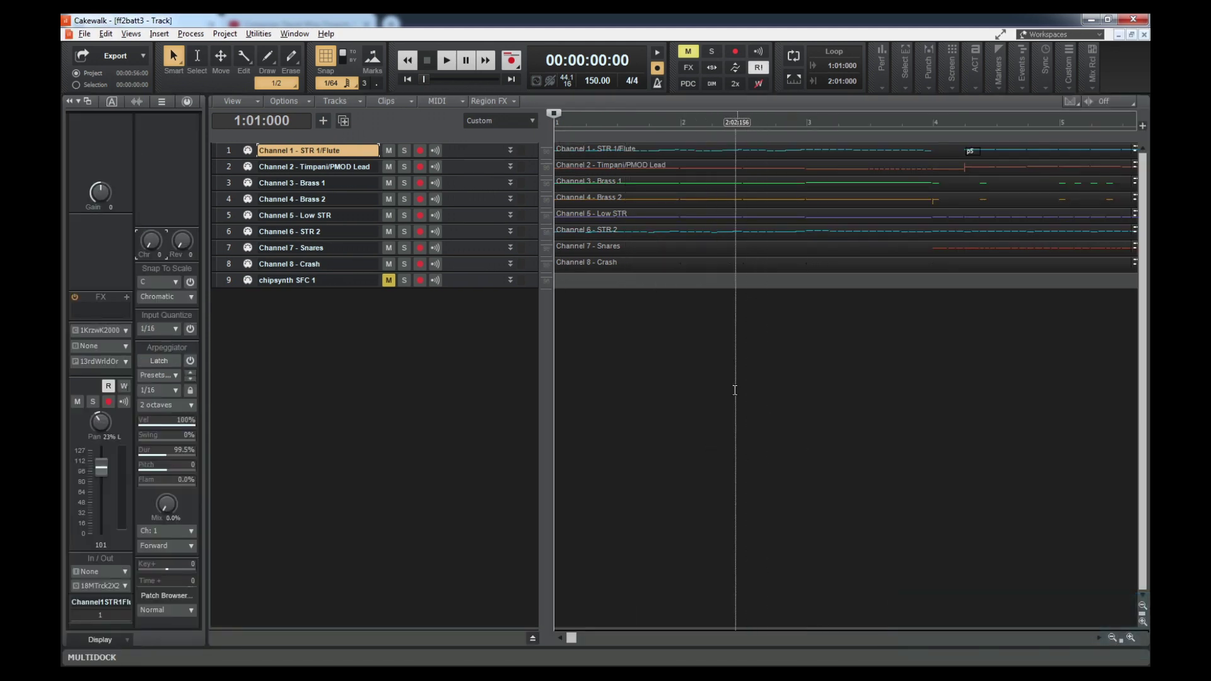
Play the ff2batt3 project briefly and return to its start.
left_click_drag(1126, 639, 1052, 624)
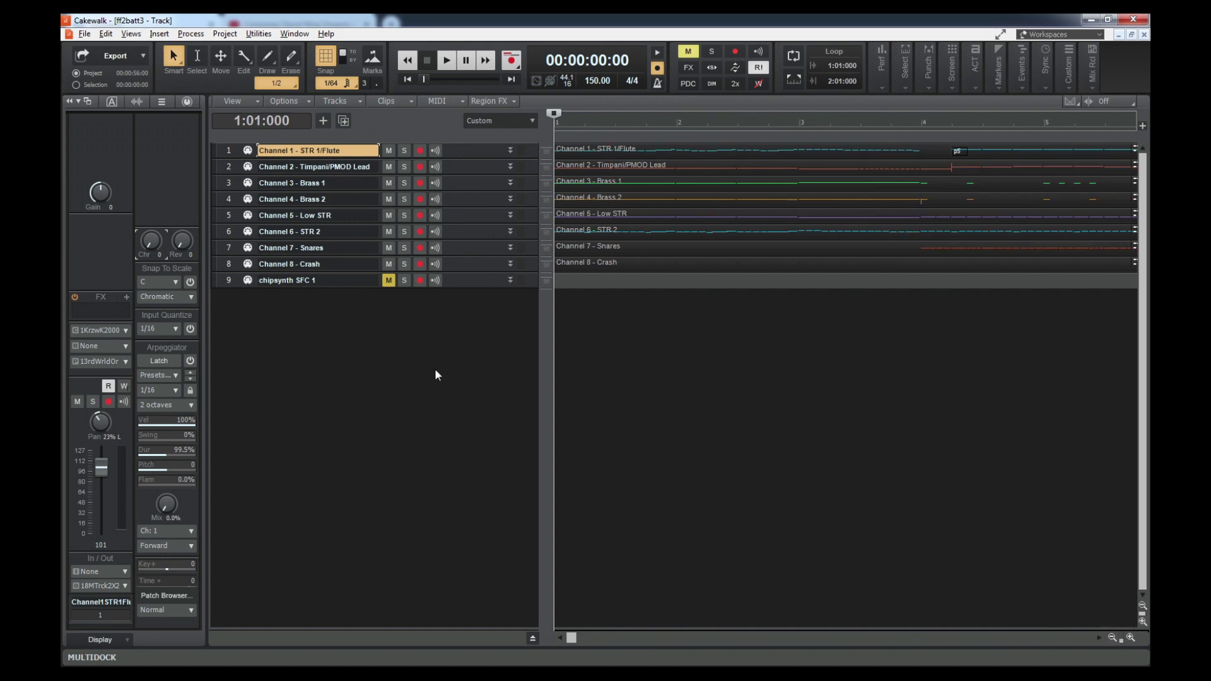
key("space")
key("space")
key("ctrl+Home")
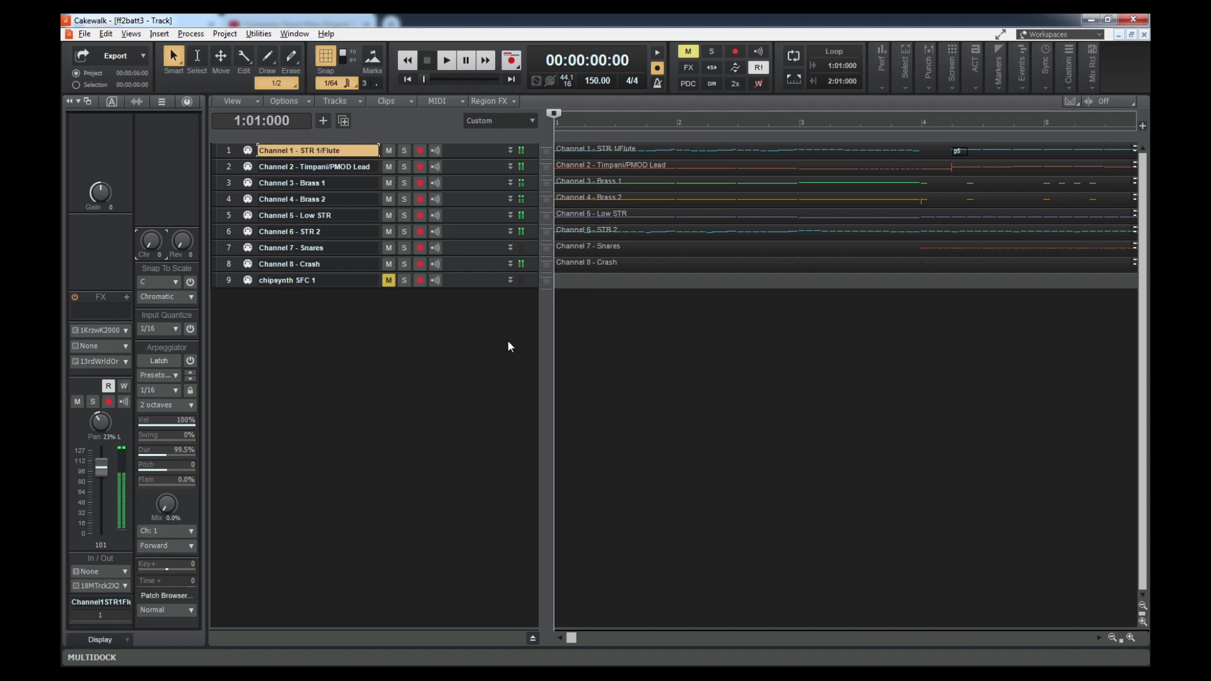
Insert one chipsynth SFC instrument track into the ff2batt3 project.
left_click(84, 33)
mouse_move(105, 33)
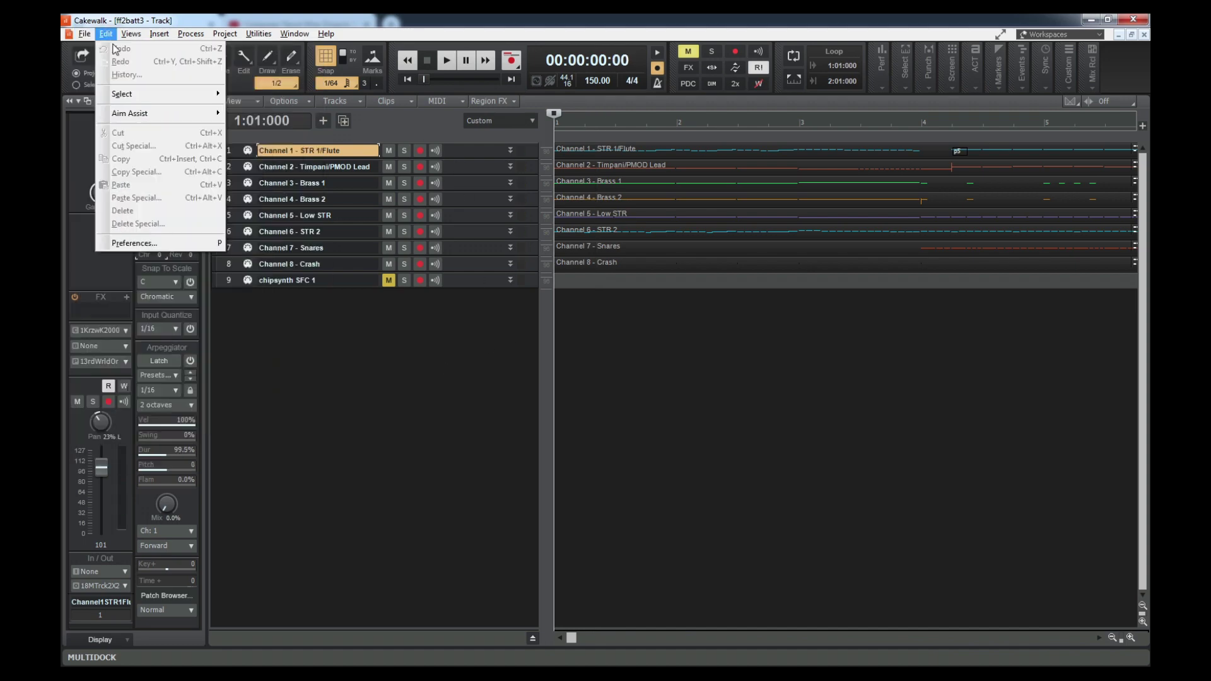
right_click(341, 342)
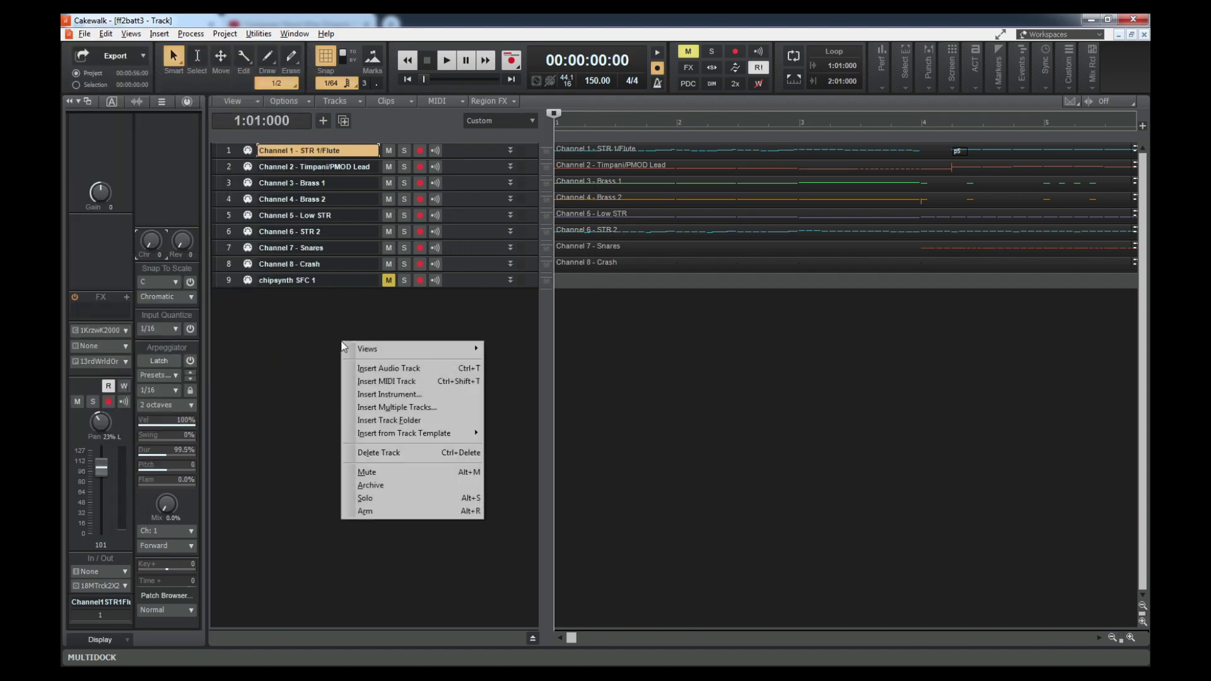
left_click(434, 399)
left_click(454, 88)
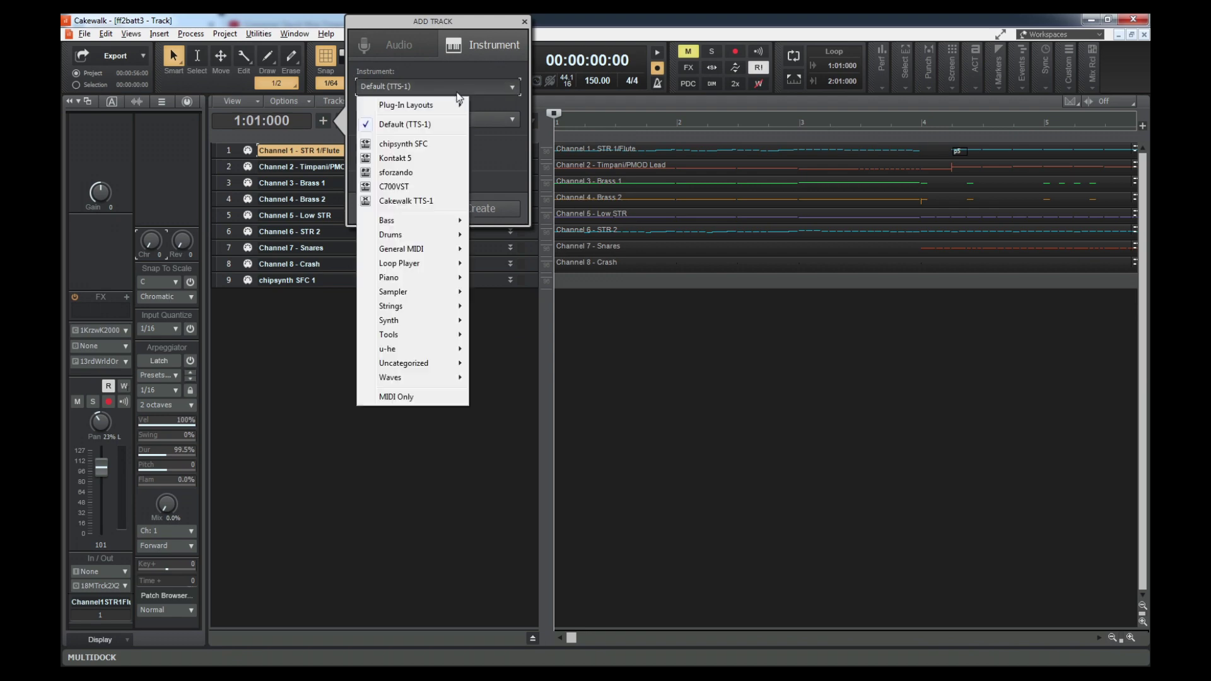
left_click(422, 143)
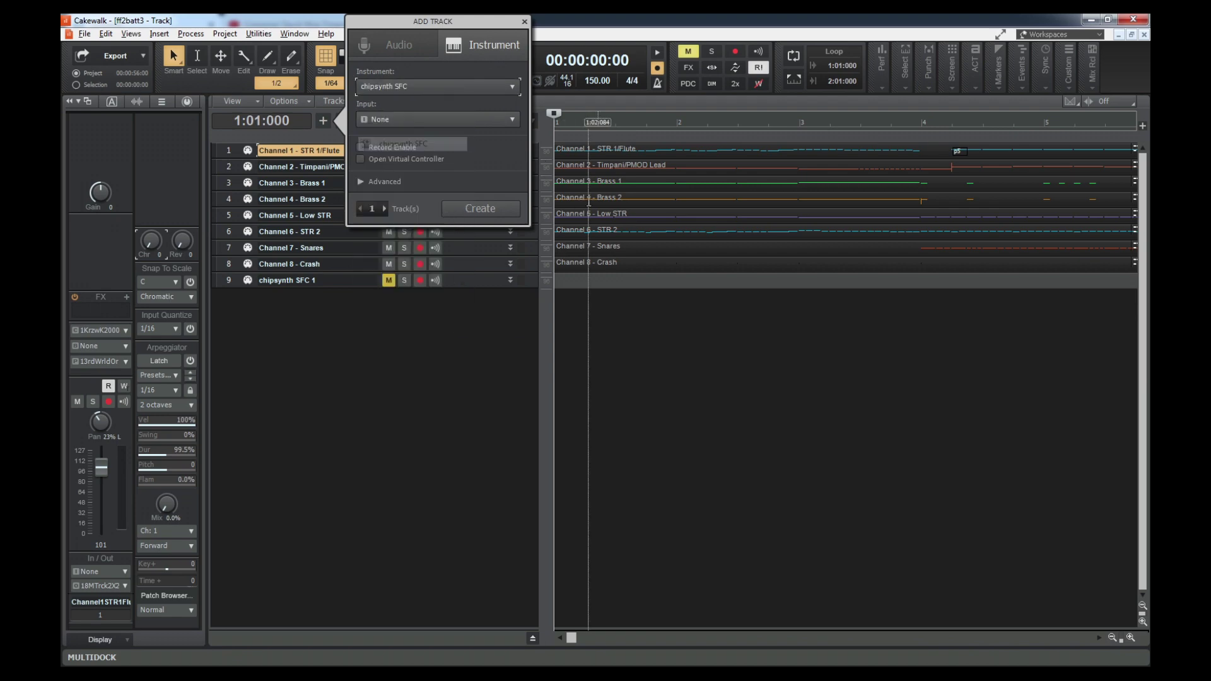
left_click(497, 200)
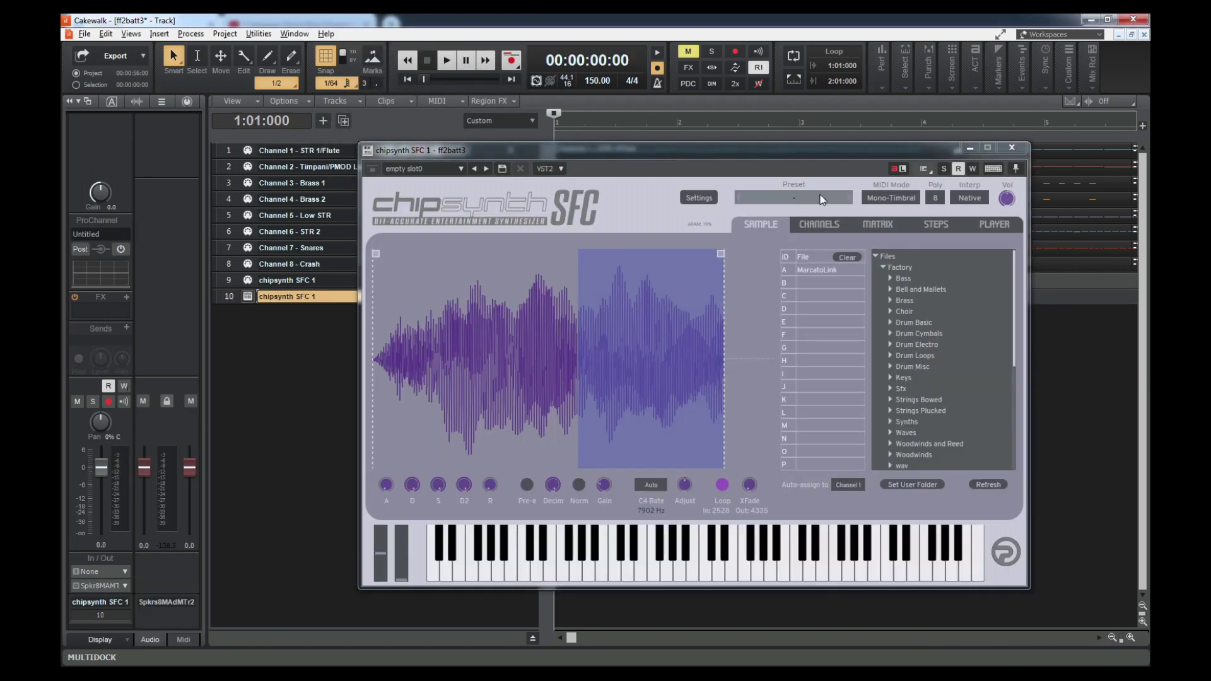
Load the ff2batt3 preset from the C:\ff2test folder into chipsynth SFC.
left_click(806, 207)
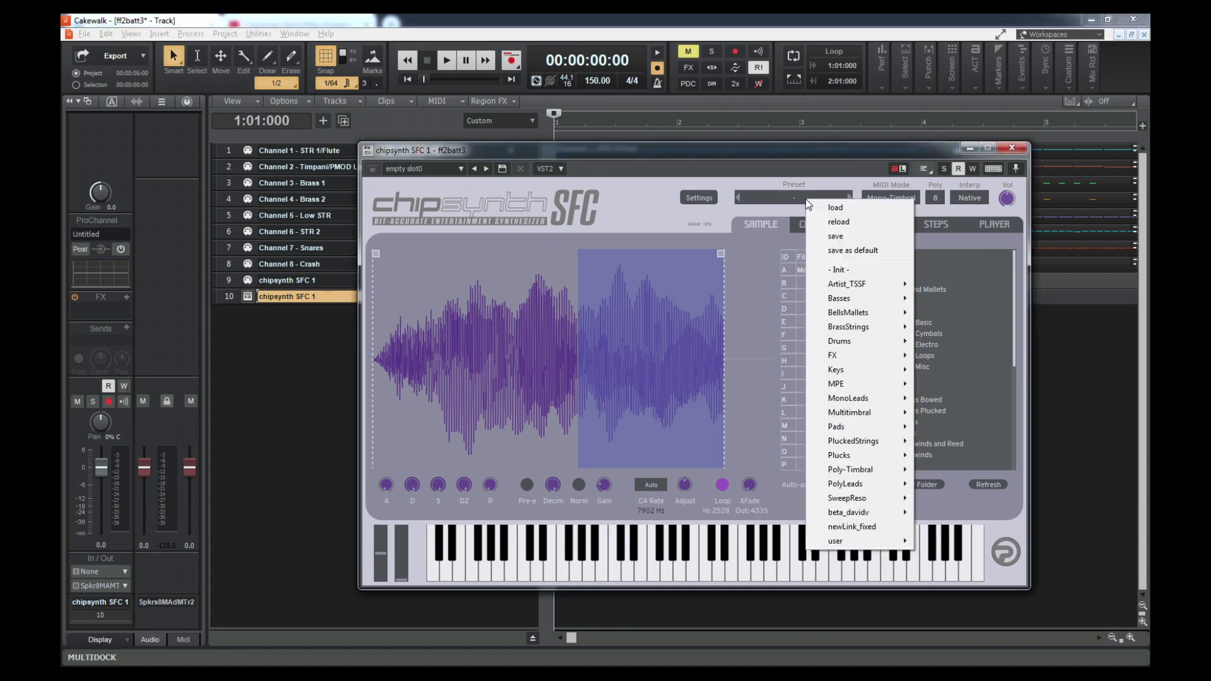
left_click(835, 212)
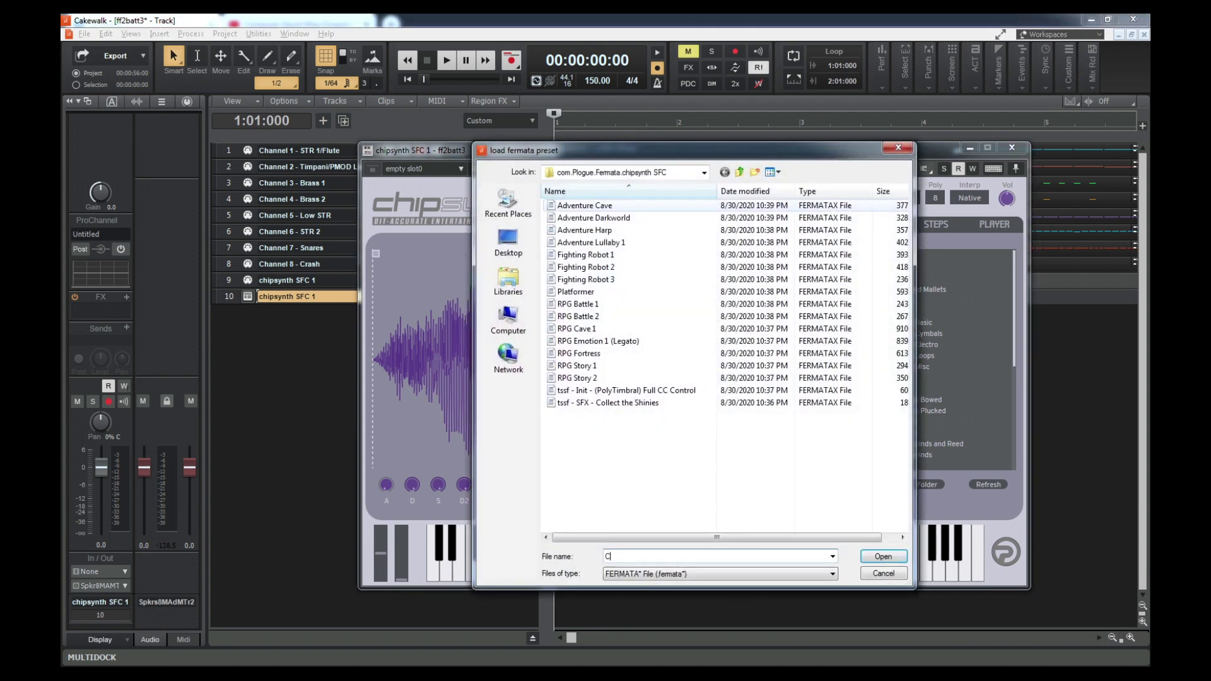
type("C:\ff2test")
key("Return")
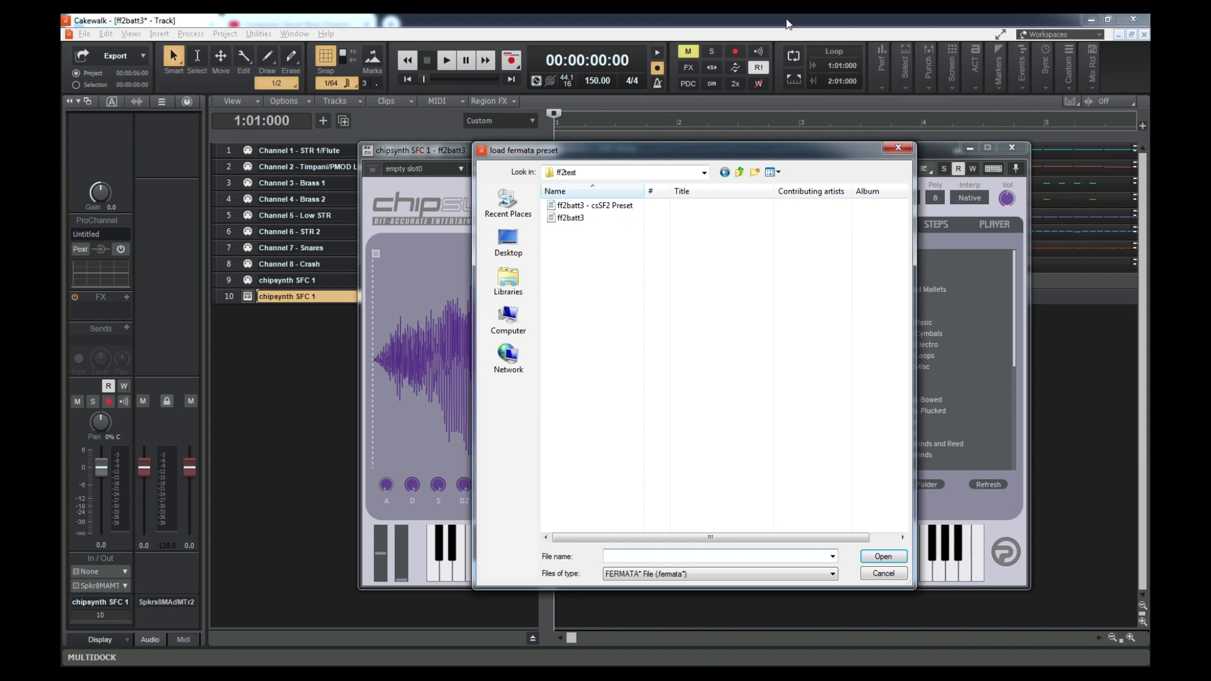
double_click(600, 217)
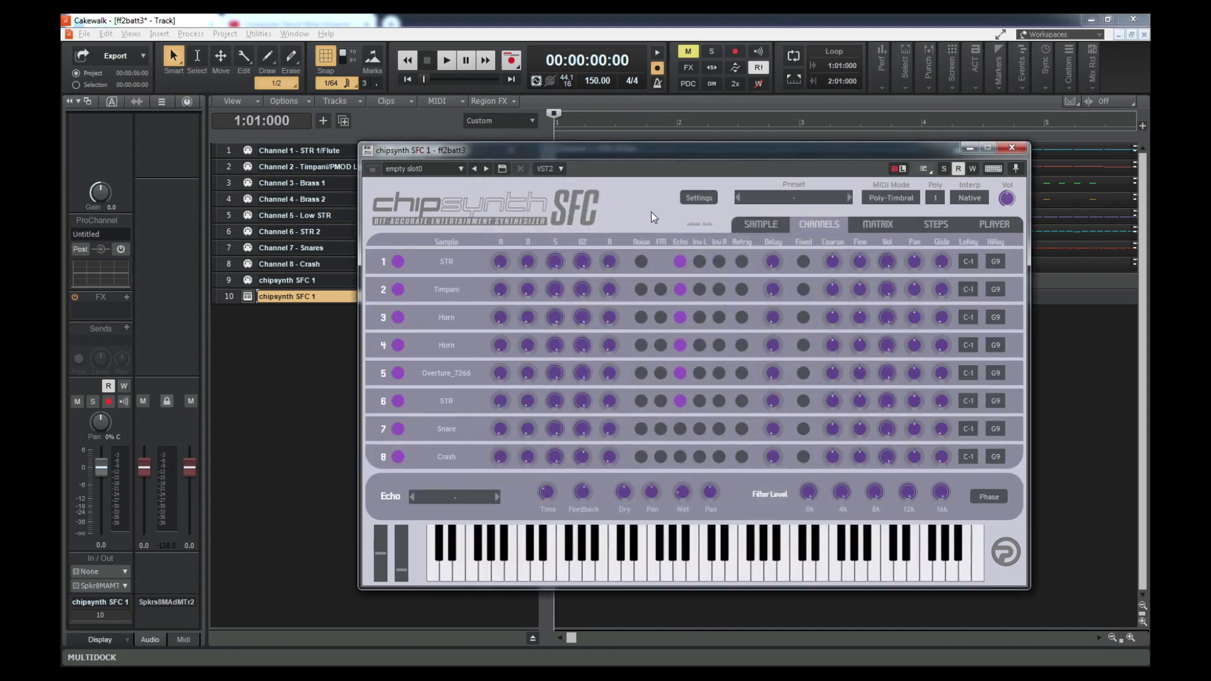
Move the plug-in window clear of the track list, select tracks 1 to 8 and show the Console.
left_click_drag(721, 159, 730, 315)
left_click(240, 155)
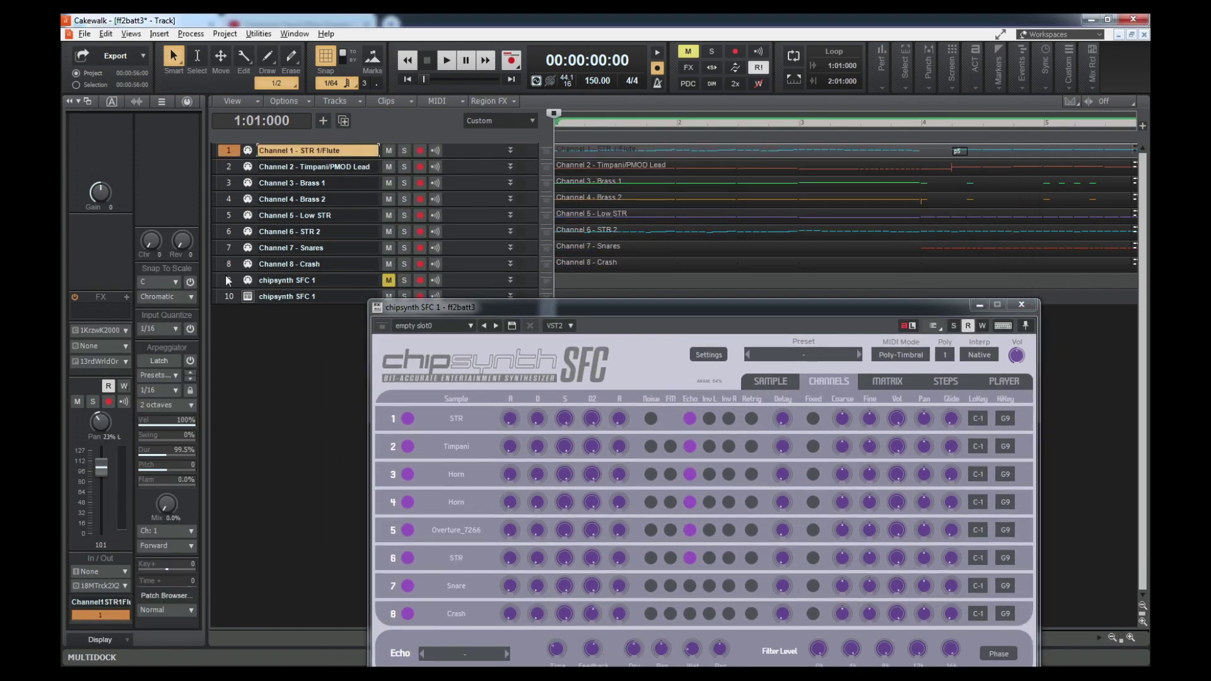
left_click(224, 270, "shift")
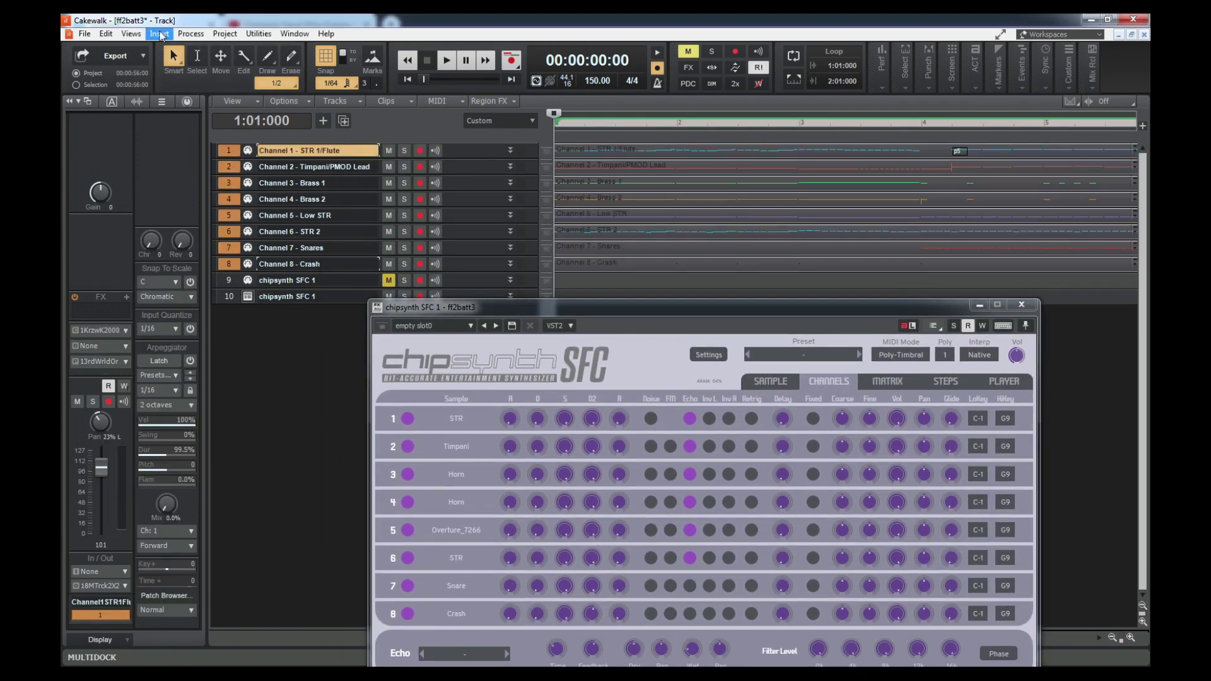
left_click(131, 33)
left_click(140, 108)
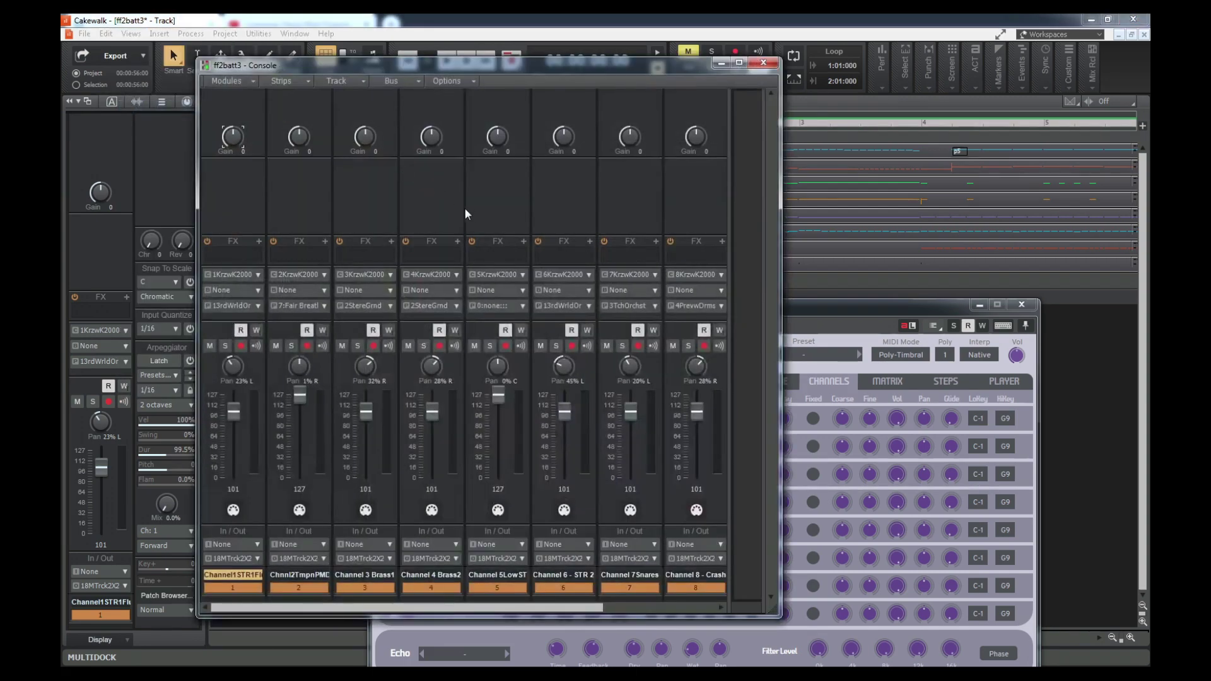
Route the outputs of the eight channel tracks to 3-chipsynth SFC 1 in the Console.
left_click(640, 592)
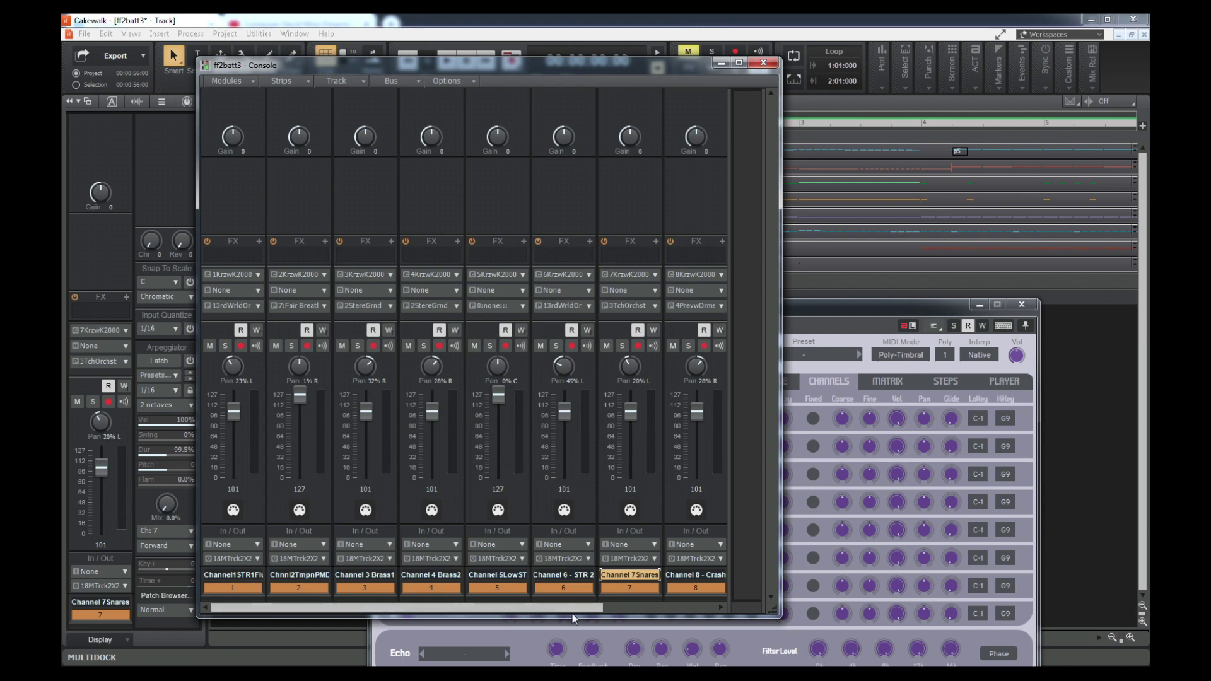
left_click_drag(570, 608, 489, 610)
left_click(587, 560)
left_click(618, 606)
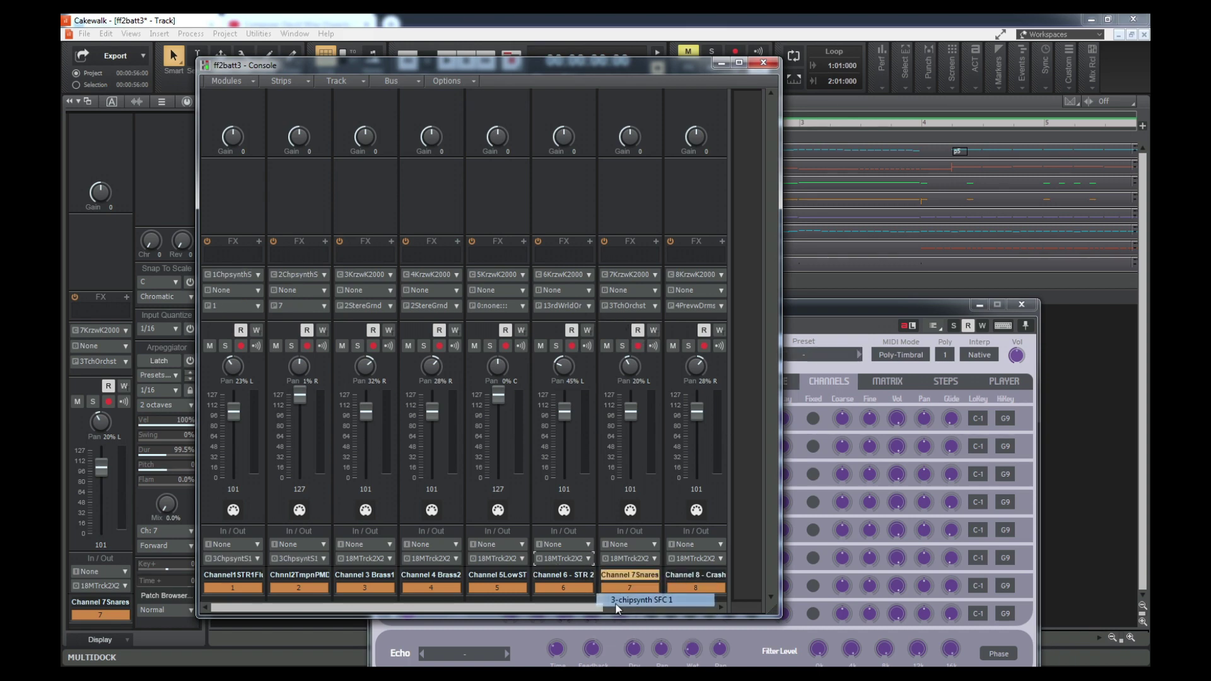
Close the Console and play the arrangement while viewing chipsynth SFC's channels and its list of loaded samples.
left_click(763, 63)
key("space")
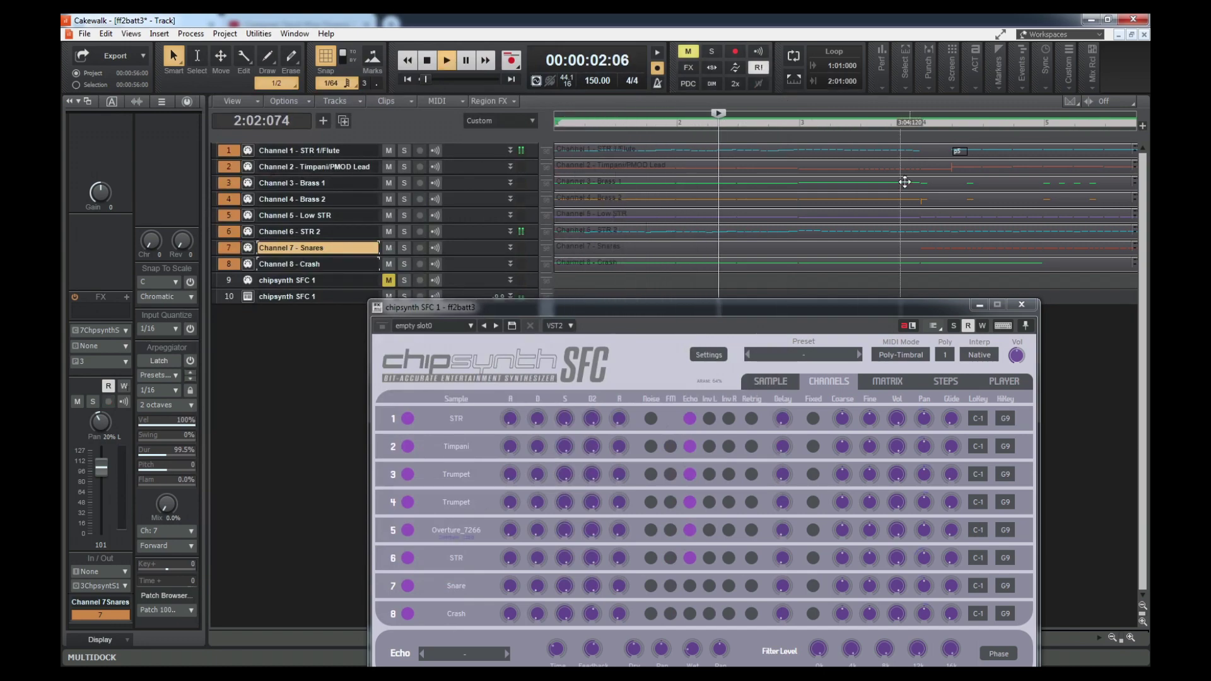
left_click_drag(871, 312, 853, 114)
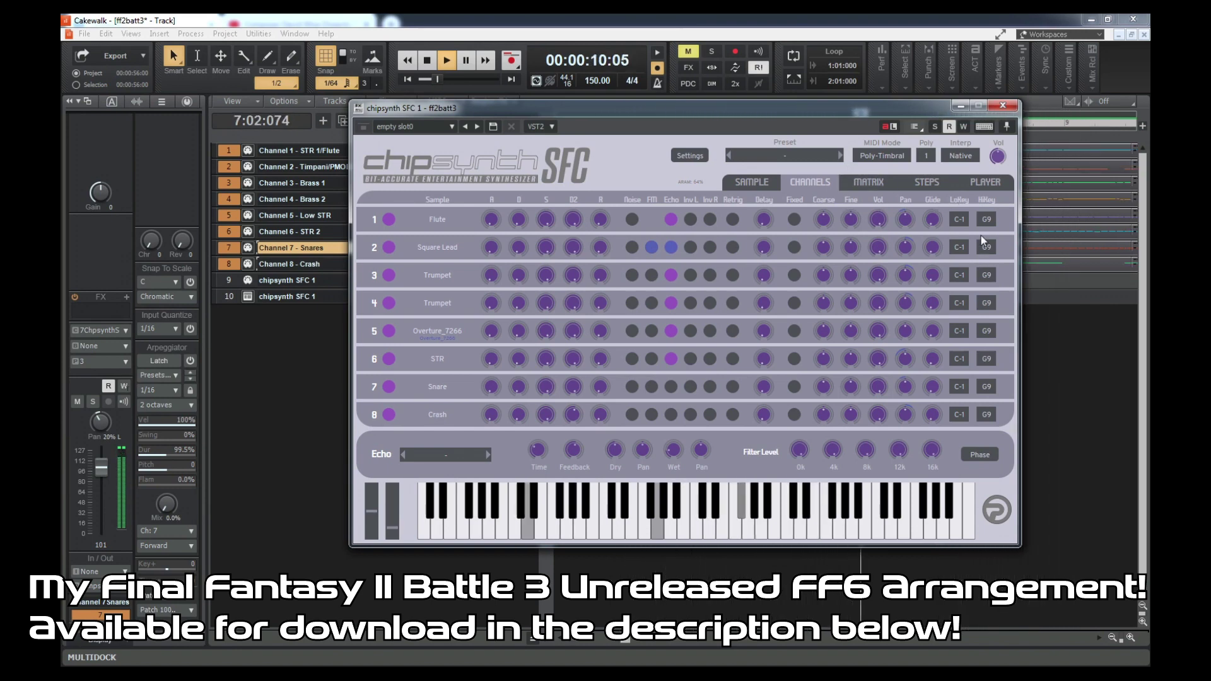
left_click_drag(896, 109, 884, 311)
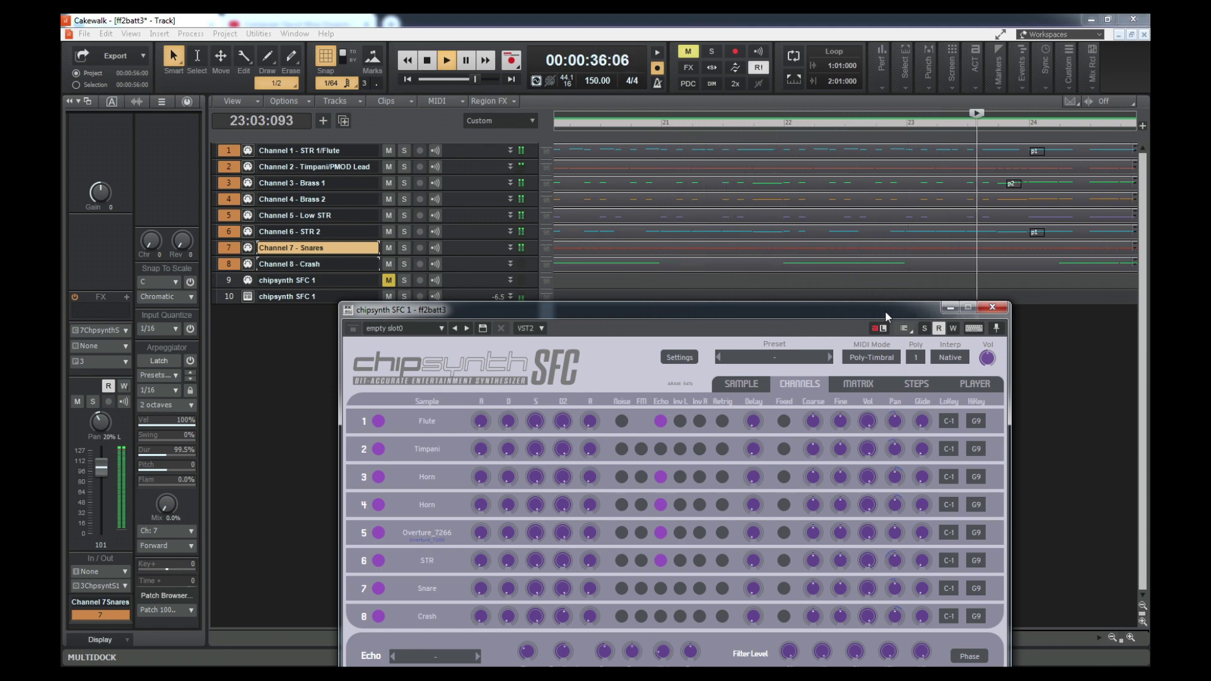
left_click(736, 384)
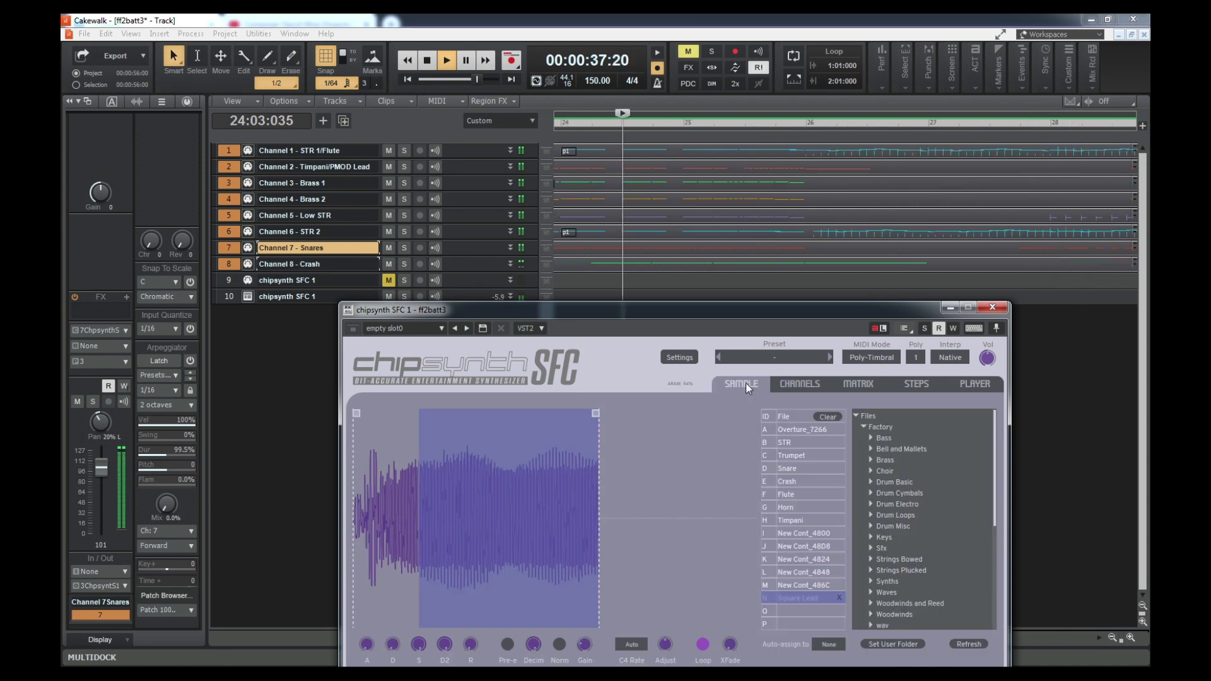
left_click(784, 385)
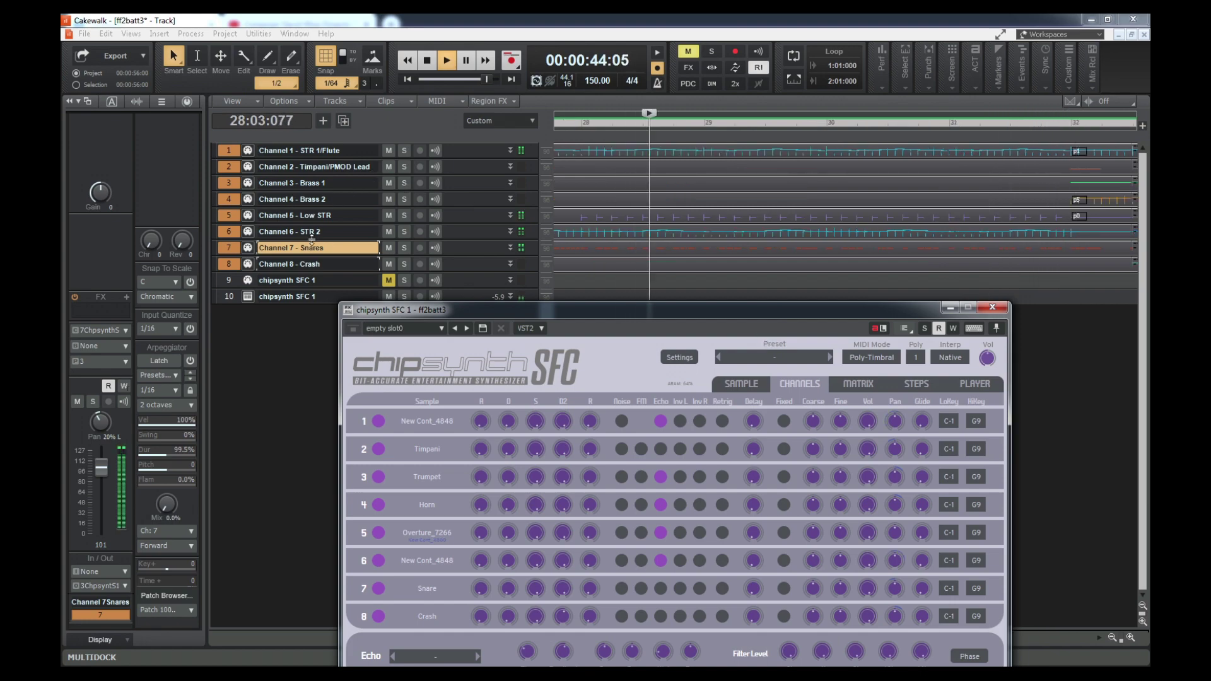
Show the Channel 5 - Low STR track in the Piano Roll during playback.
left_click(222, 221)
key("alt+3")
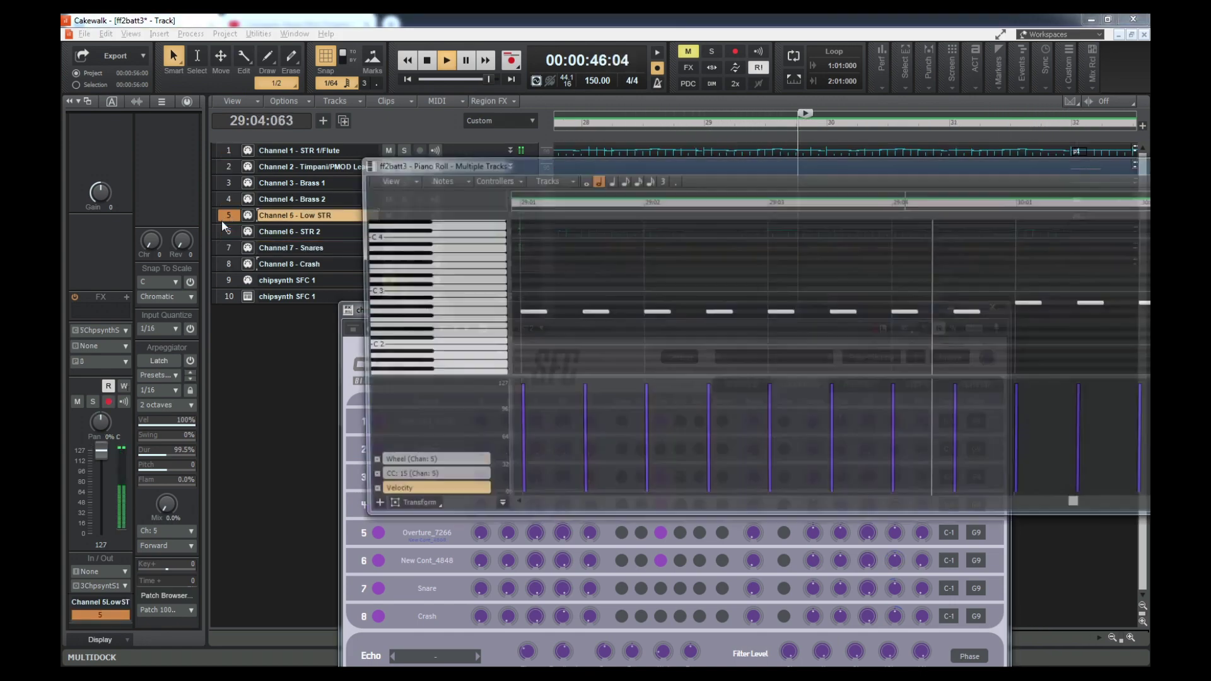
Show the CC: 15 (Chan: 5) controller lane in the Piano Roll and move its window clear of the track list.
left_click(422, 477)
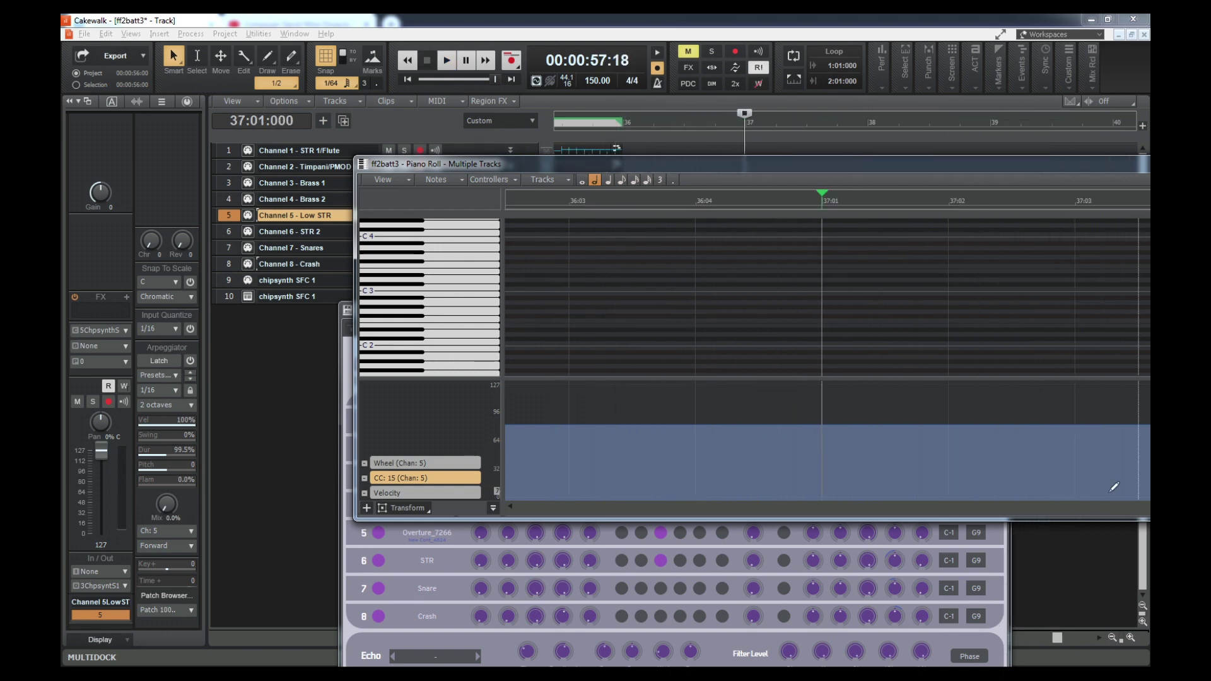
left_click_drag(1148, 521, 1066, 524)
mouse_move(705, 163)
left_mouse_down()
mouse_move(835, 249)
mouse_move(846, 309)
mouse_move(828, 334)
left_mouse_up()
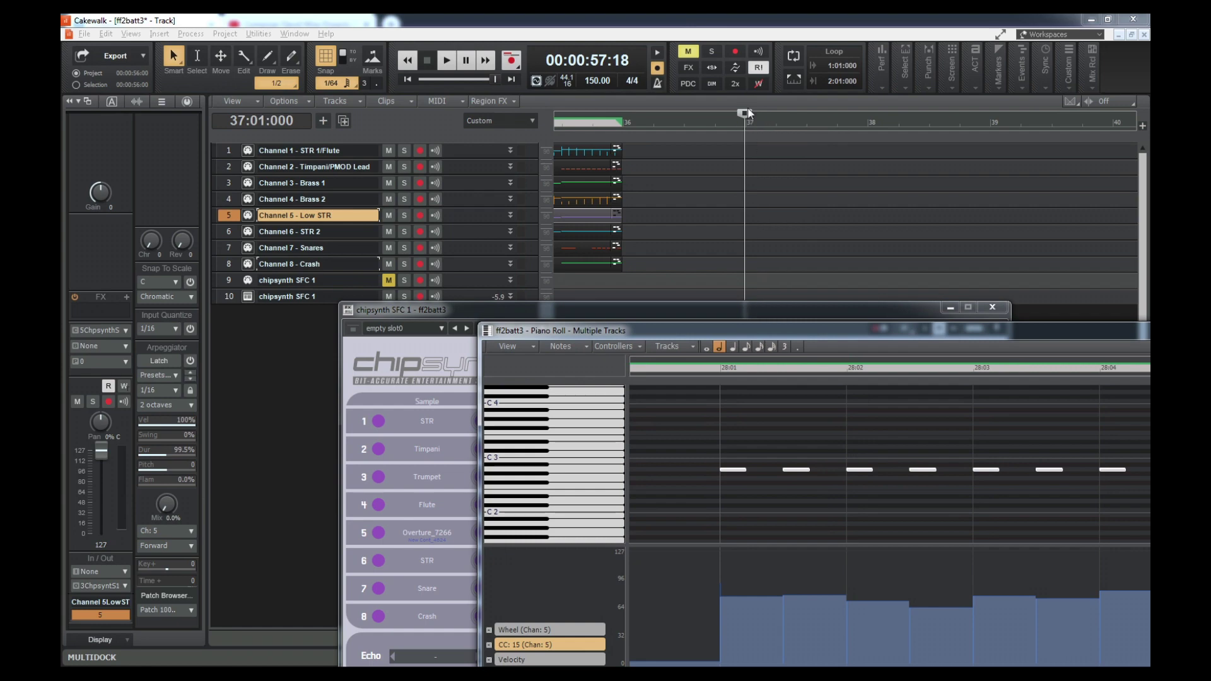
Bring the arrangement's timeline back to around measures 27 to 29 and solo the Channel 5 - Low STR track.
mouse_move(745, 113)
left_mouse_down()
mouse_move(555, 112)
mouse_move(1138, 112)
left_mouse_up()
left_click_drag(684, 122, 436, 131)
left_click(404, 215)
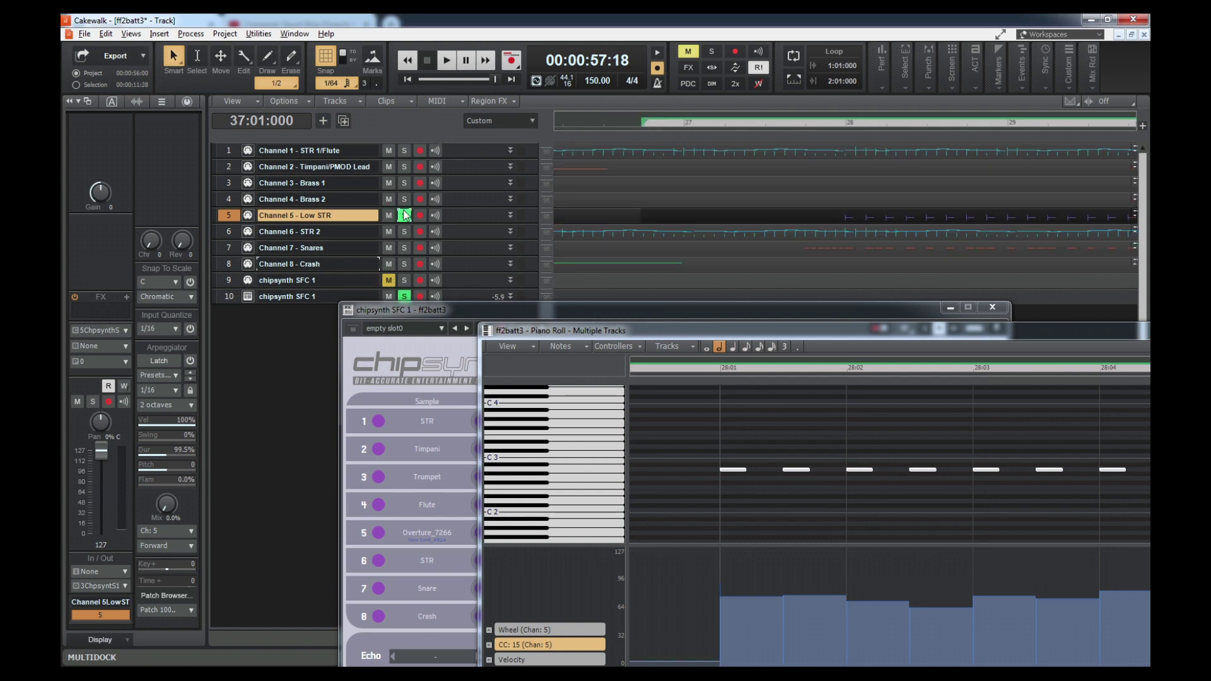
Maximize the Piano Roll and compare Channel 5's Velocity and CC: 15 lanes during playback.
left_click_drag(800, 331, 521, 136)
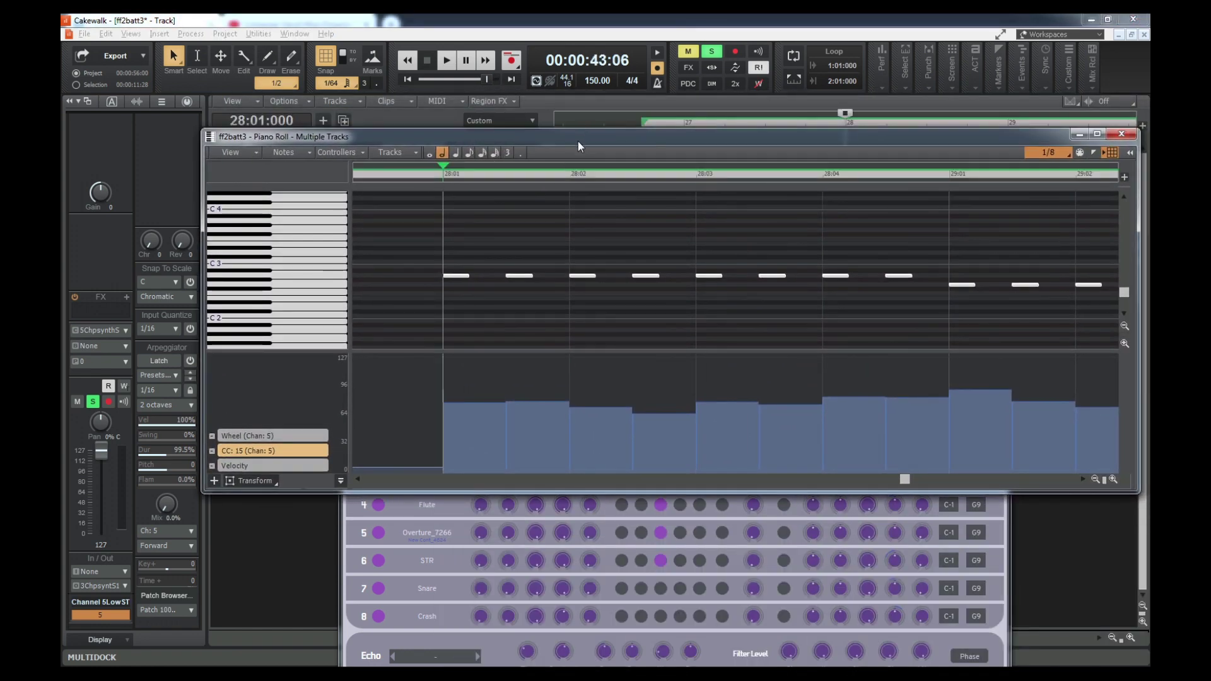
double_click(578, 142)
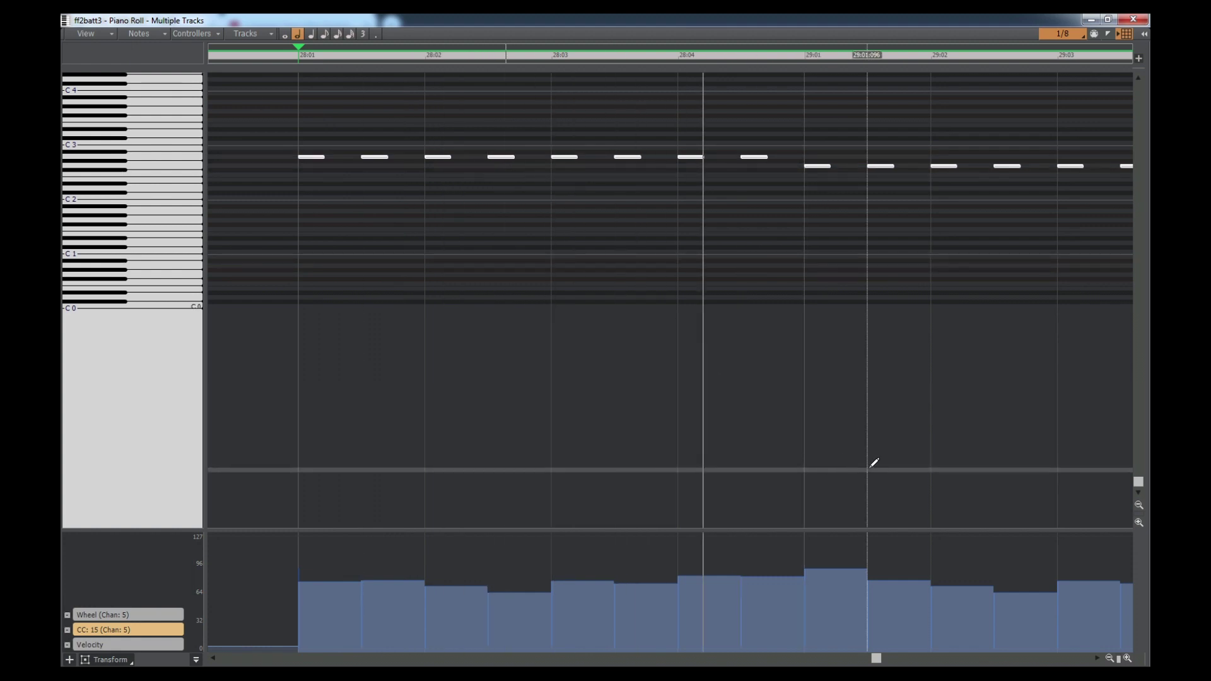
left_click(135, 645)
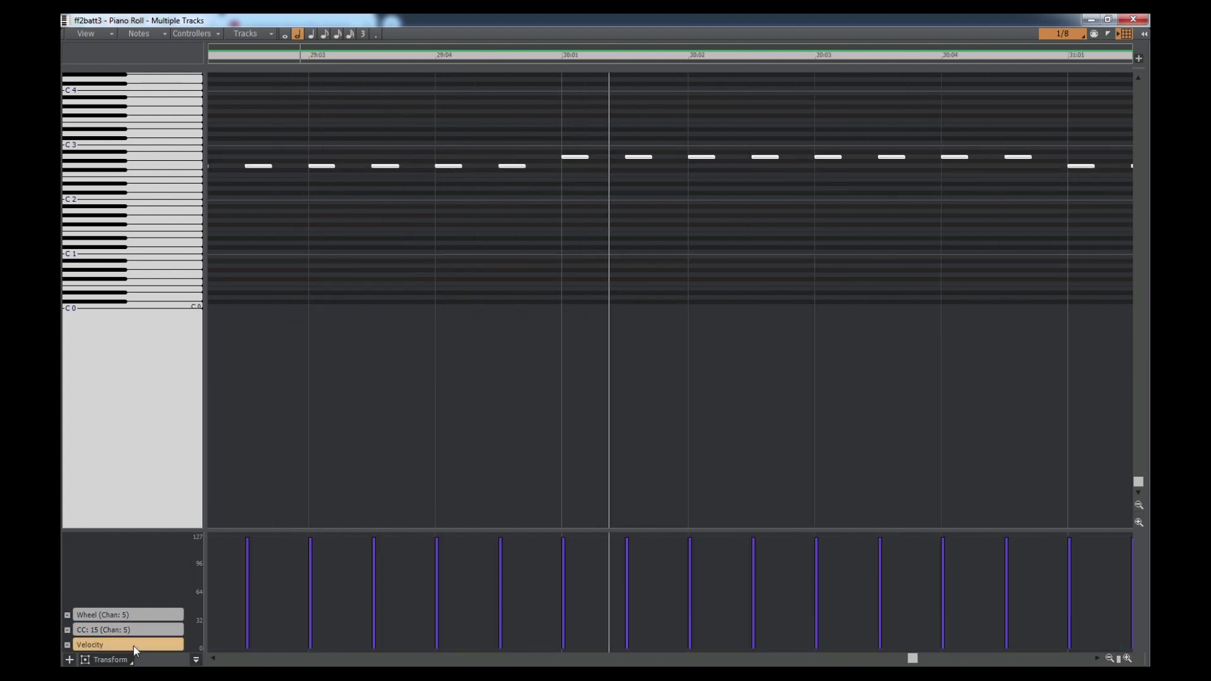
left_click(149, 629)
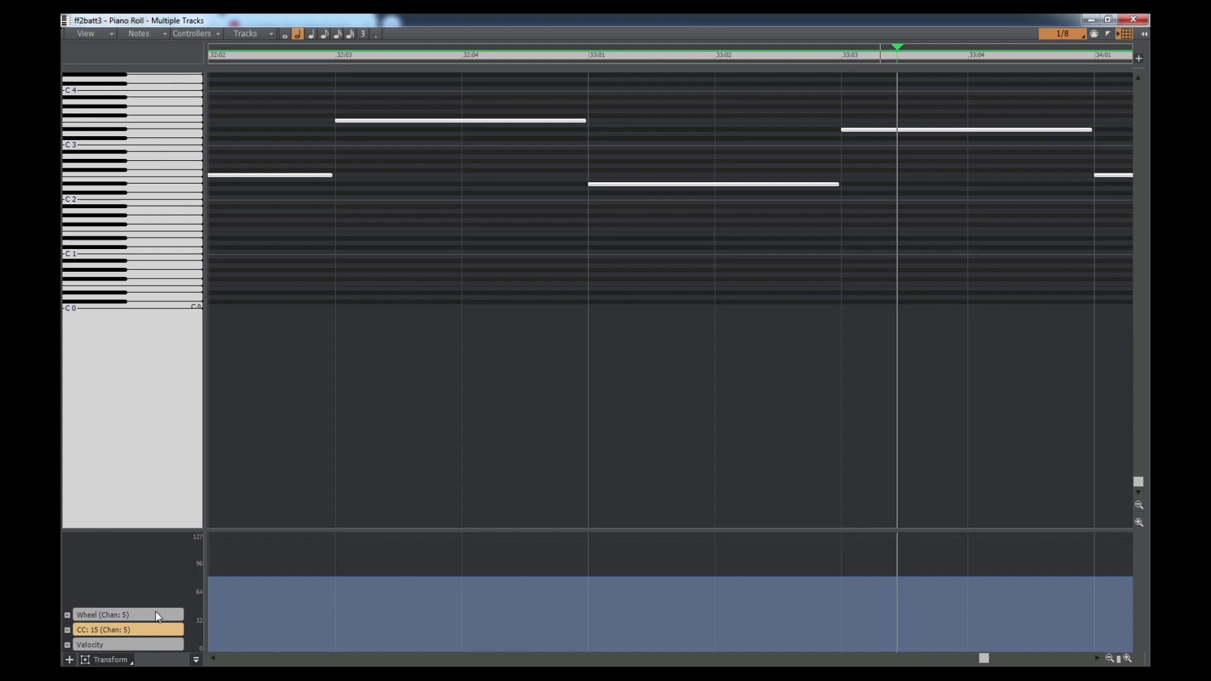
left_click_drag(284, 530, 294, 506)
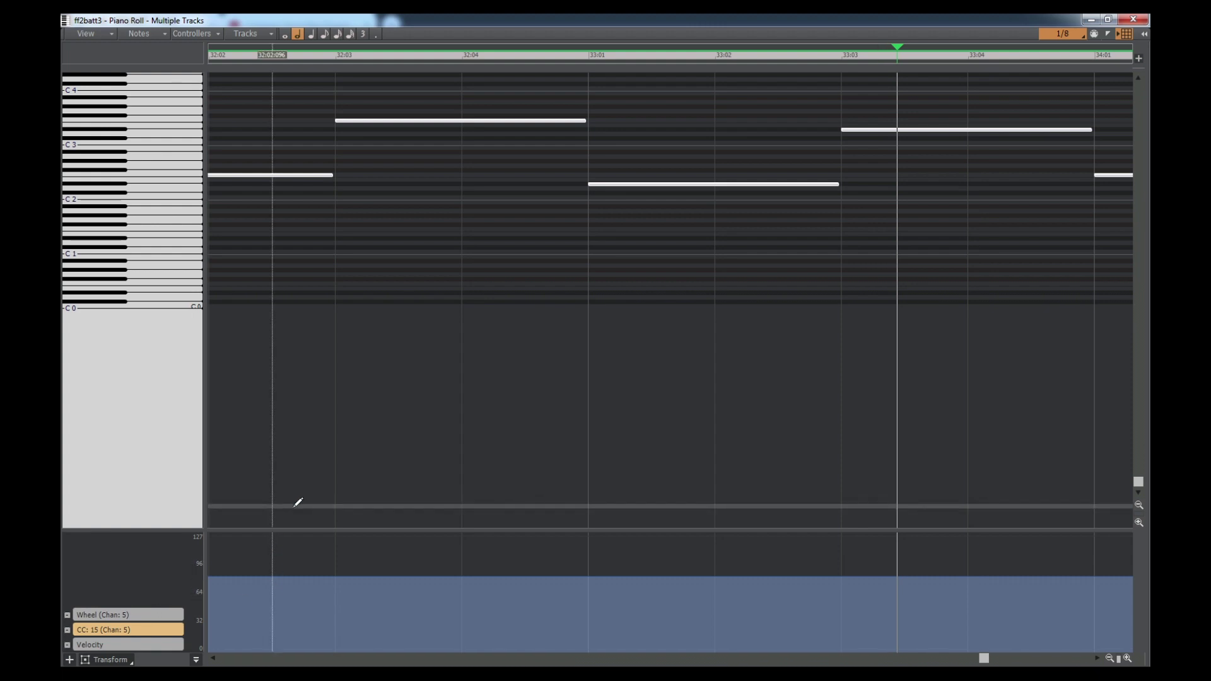
left_click_drag(298, 503, 298, 504)
Restore and close the Piano Roll, select the chipsynth SFC 1 instrument track and place the plug-in window below the track list.
left_click_drag(305, 20, 402, 272)
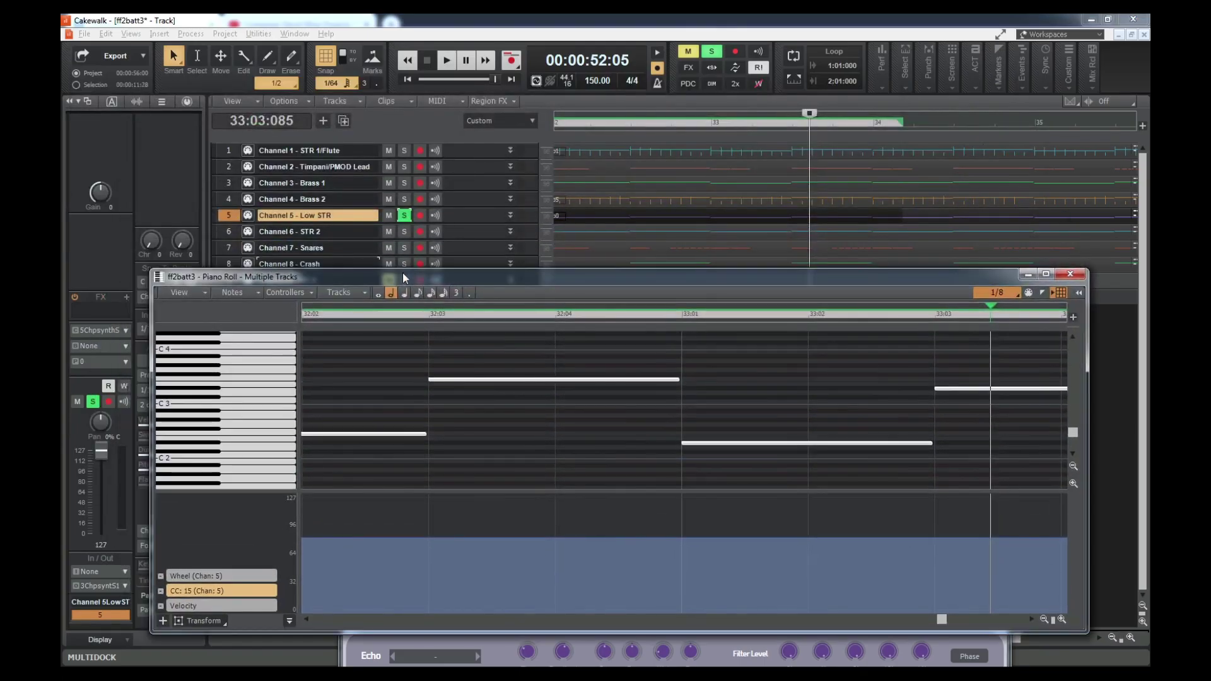
left_click(1076, 275)
left_click(251, 299)
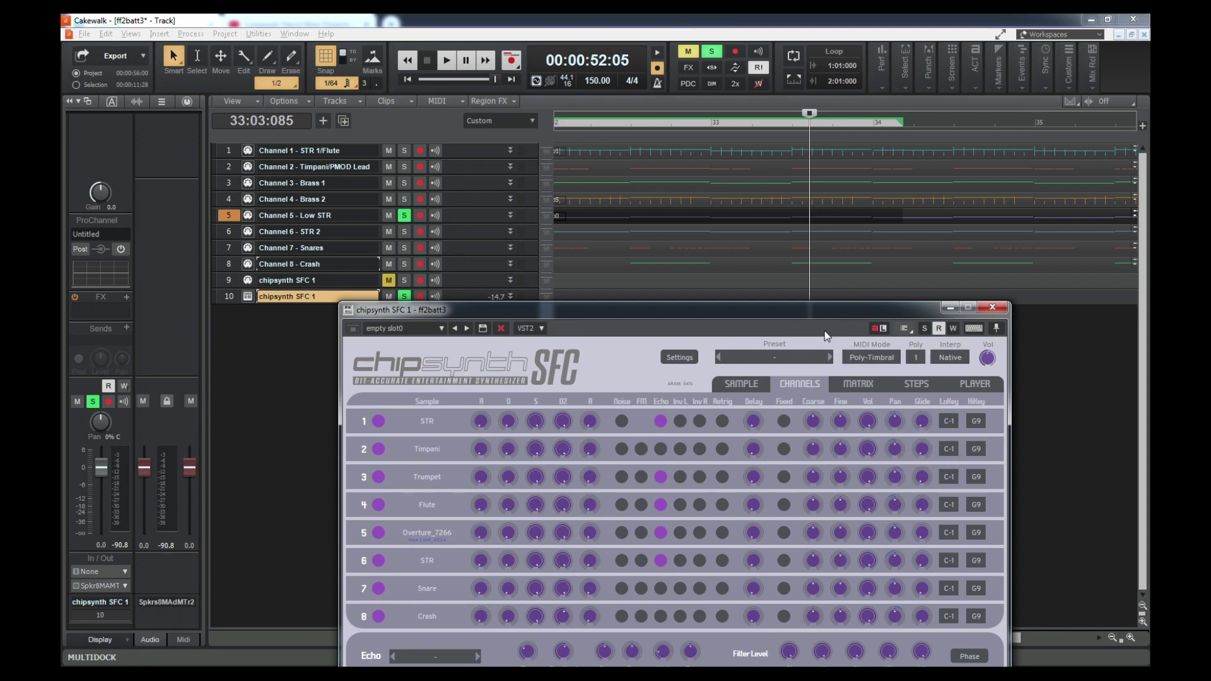
left_click_drag(821, 318, 874, 211)
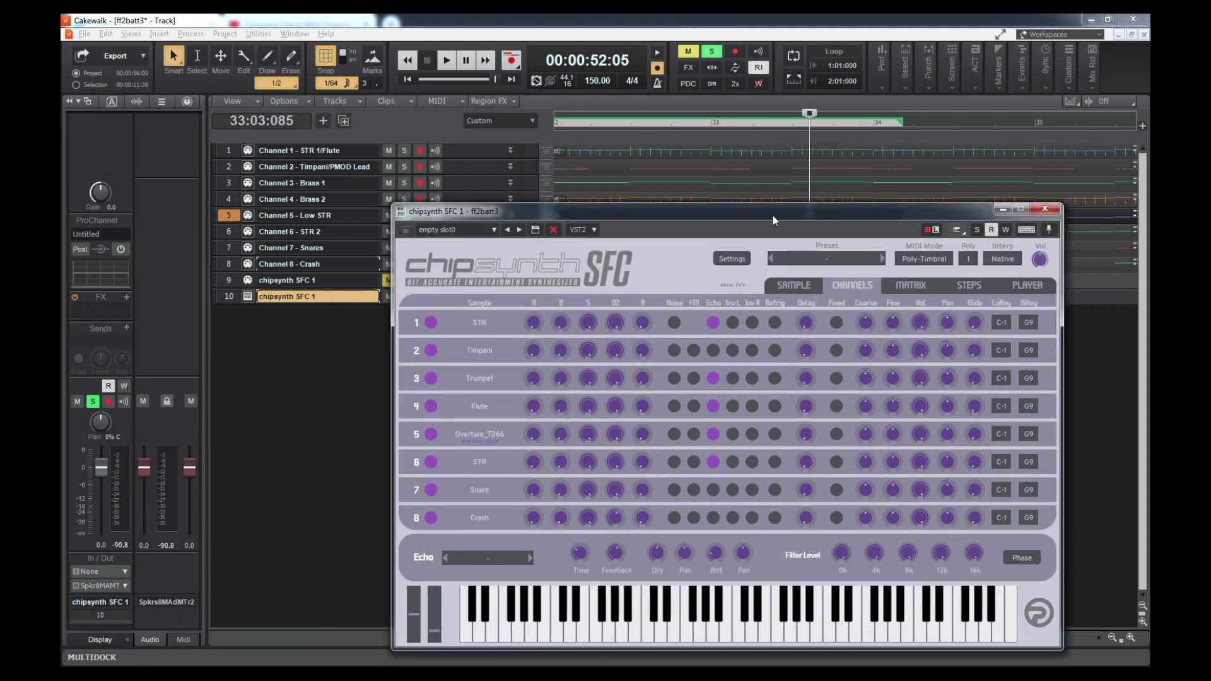
left_click_drag(710, 214, 765, 380)
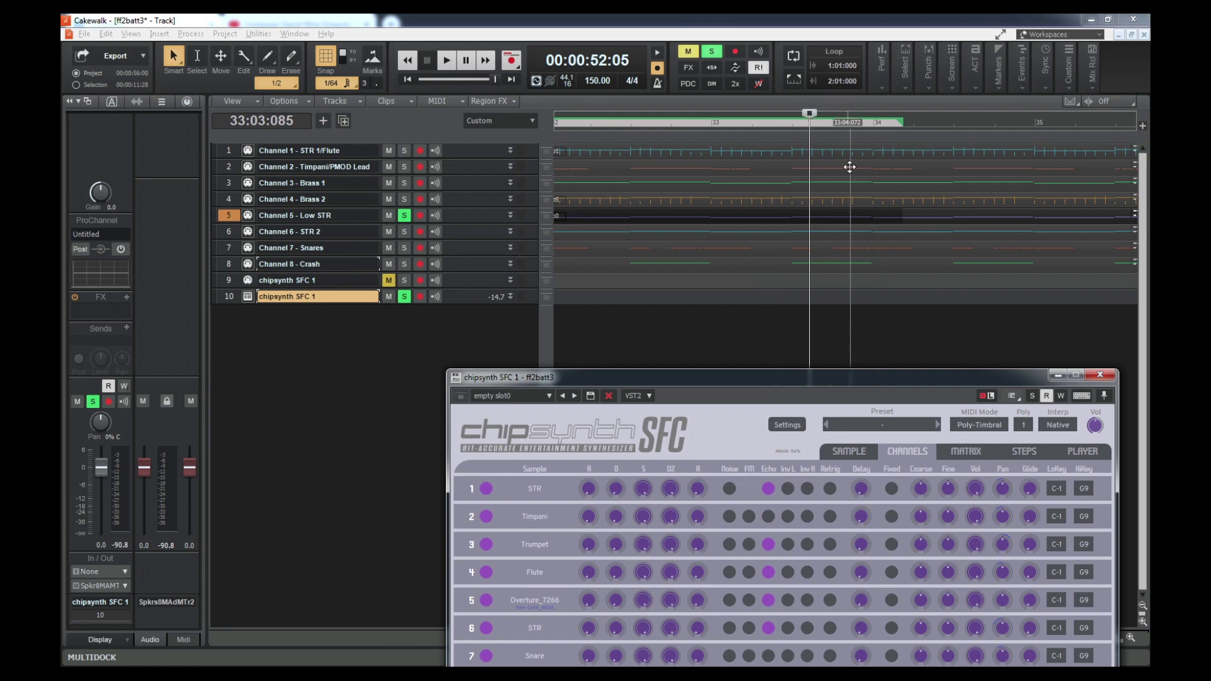
Reopen the Channel 5 clip in the Piano Roll, set the playhead to 34:01:000 and inspect the note ending there up close.
double_click(856, 216)
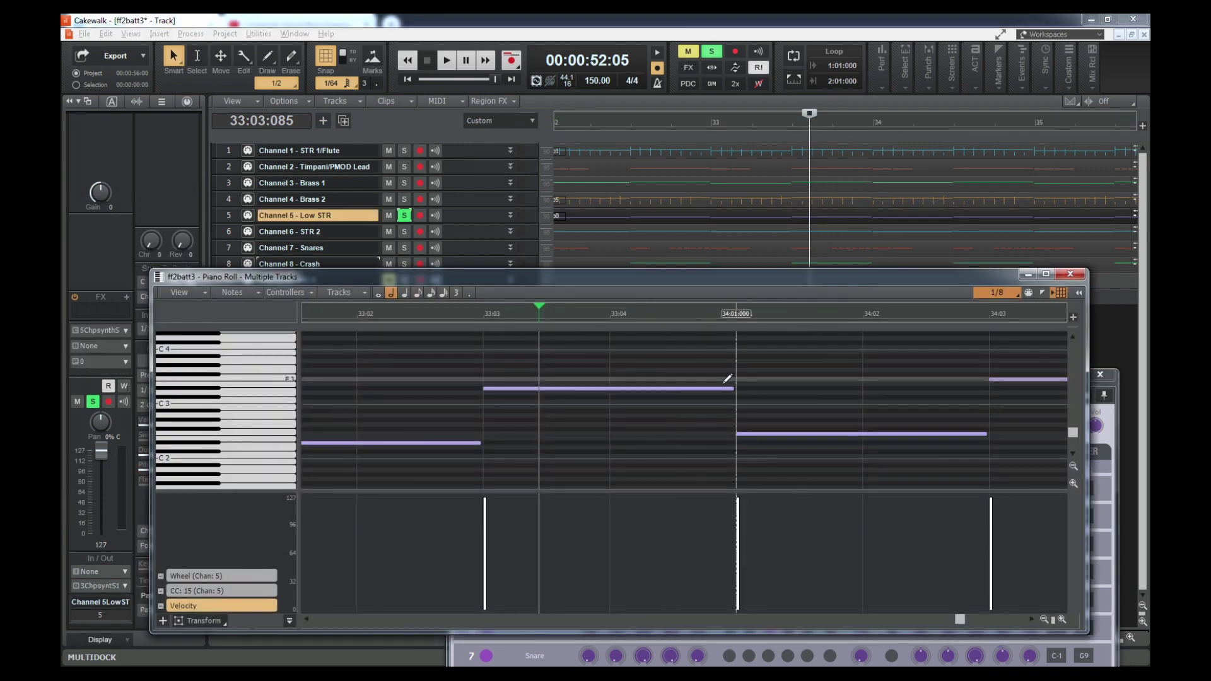
left_click(731, 315)
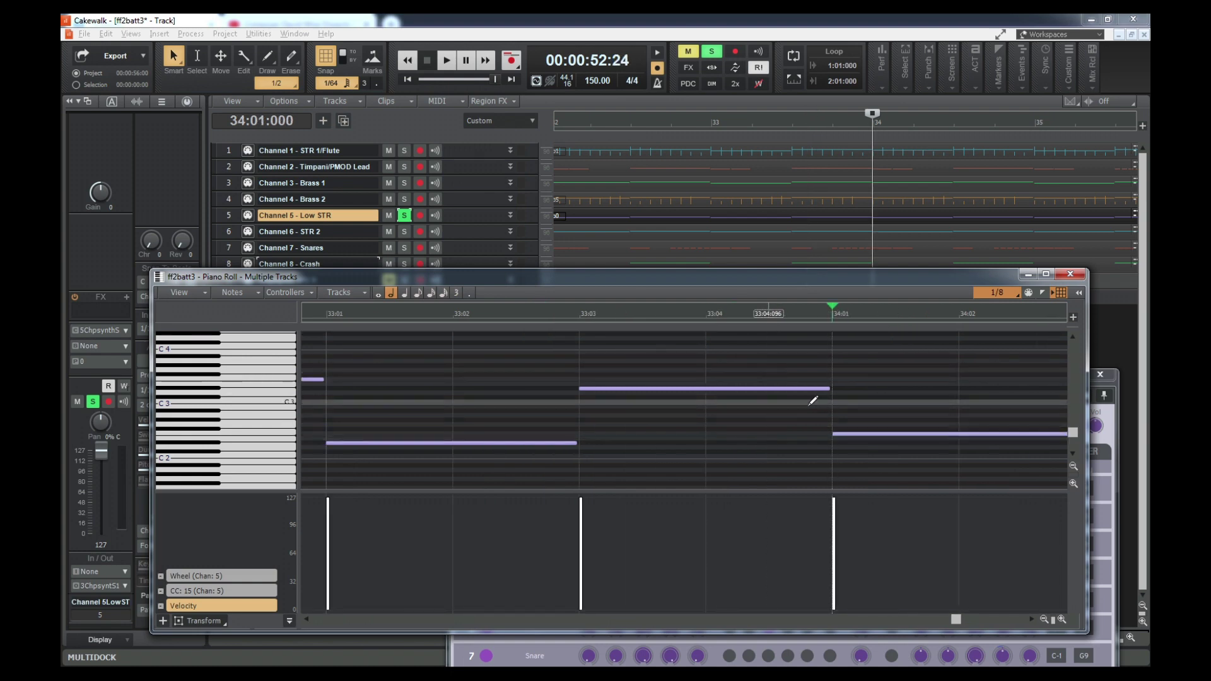
scroll(833, 372, "up", 4)
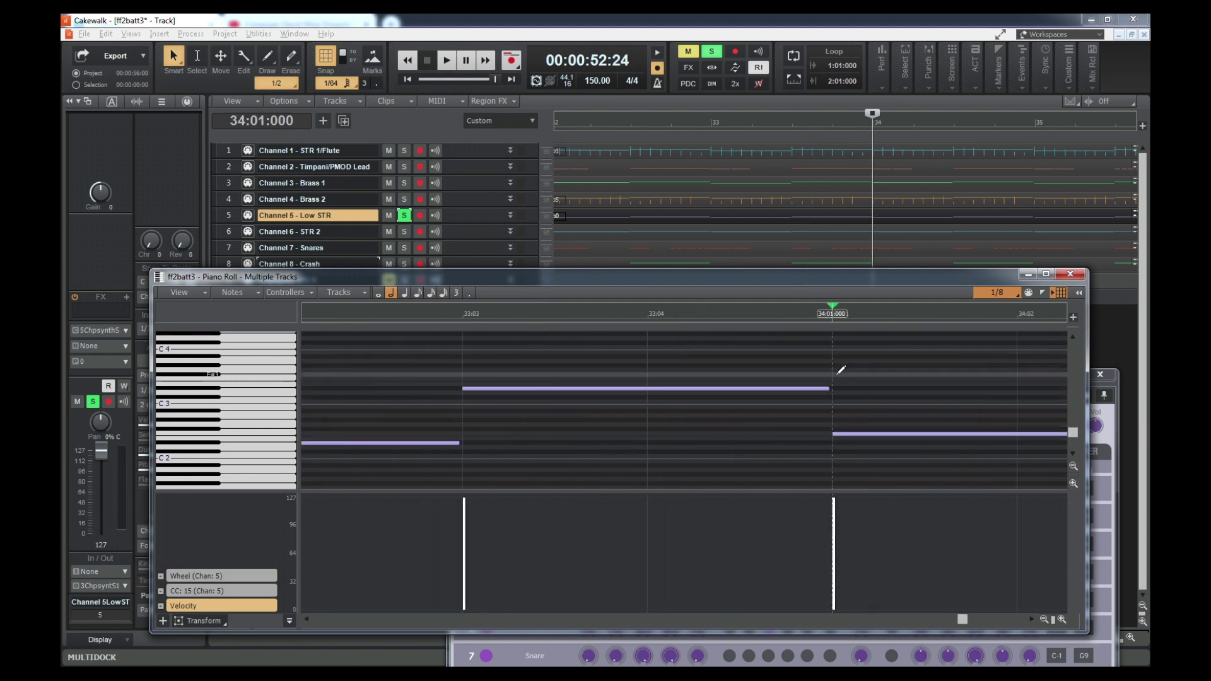
scroll(836, 375, "up", 1)
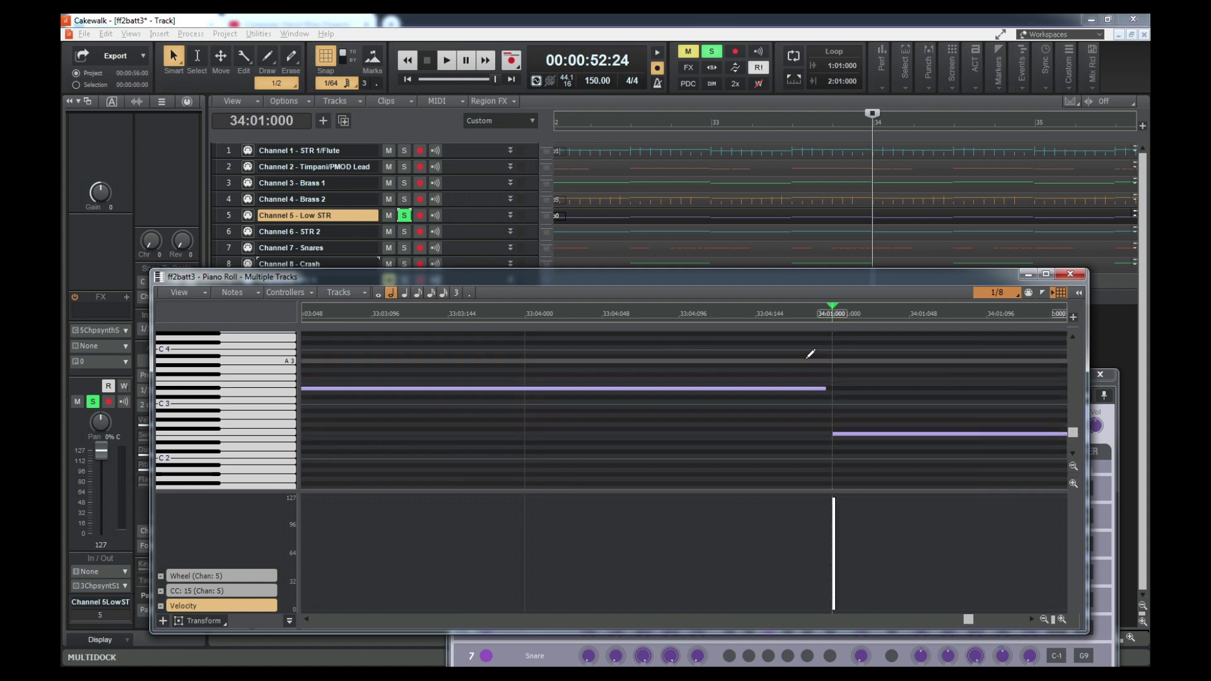
left_click(1074, 273)
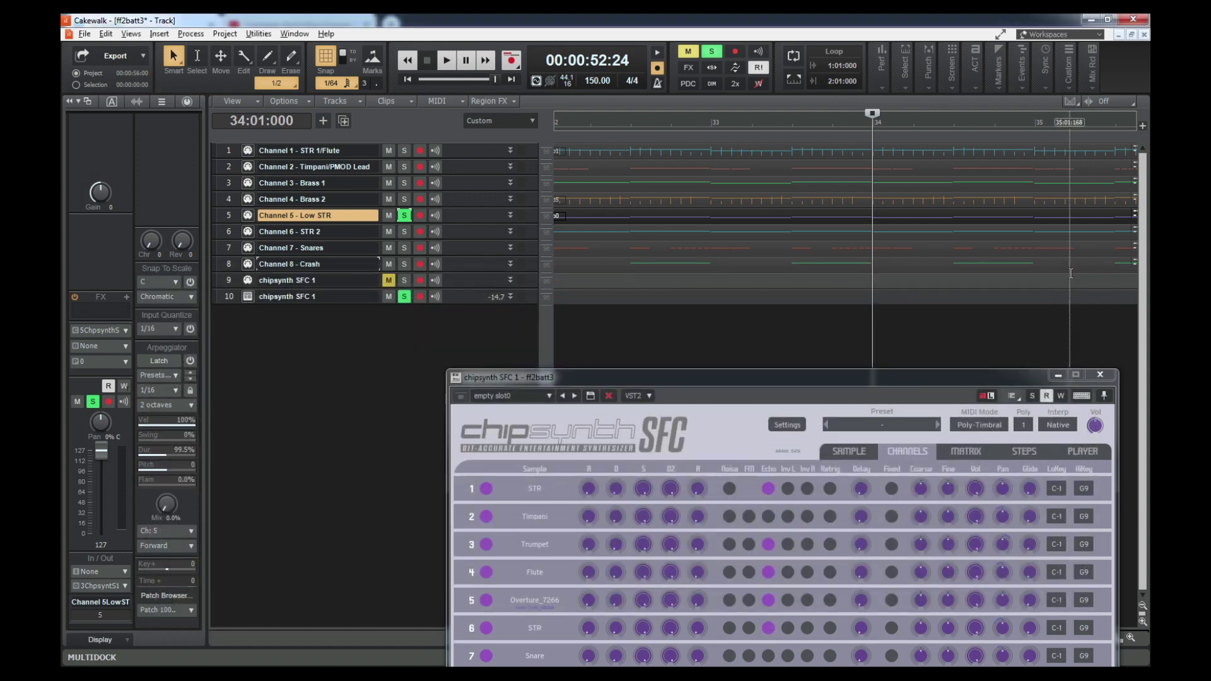
Bring chipsynth SFC into full view and review its loaded samples and modulation matrix.
left_click_drag(969, 375, 875, 168)
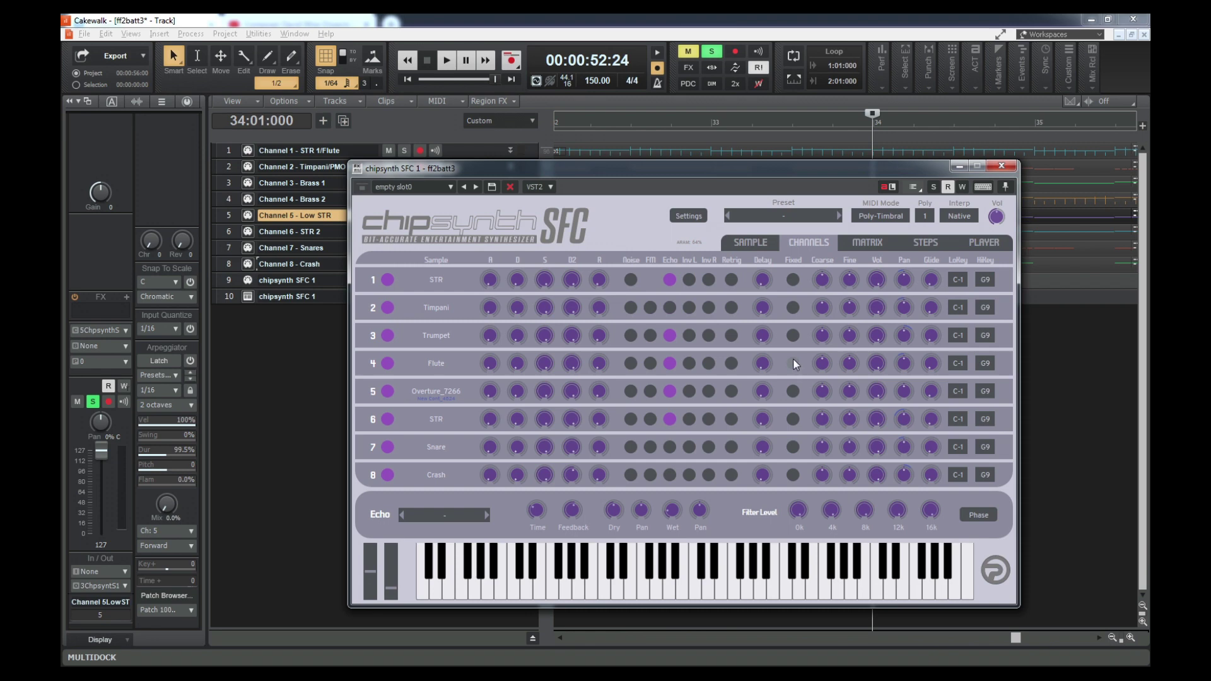
left_click(759, 244)
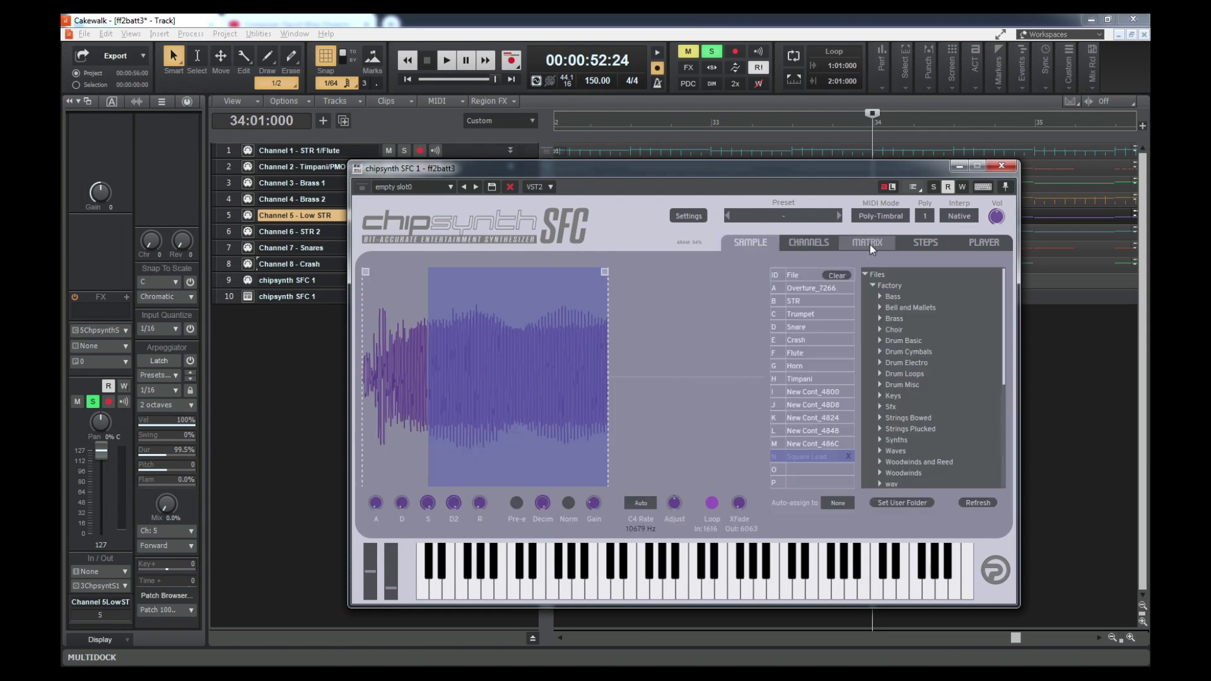
left_click(869, 244)
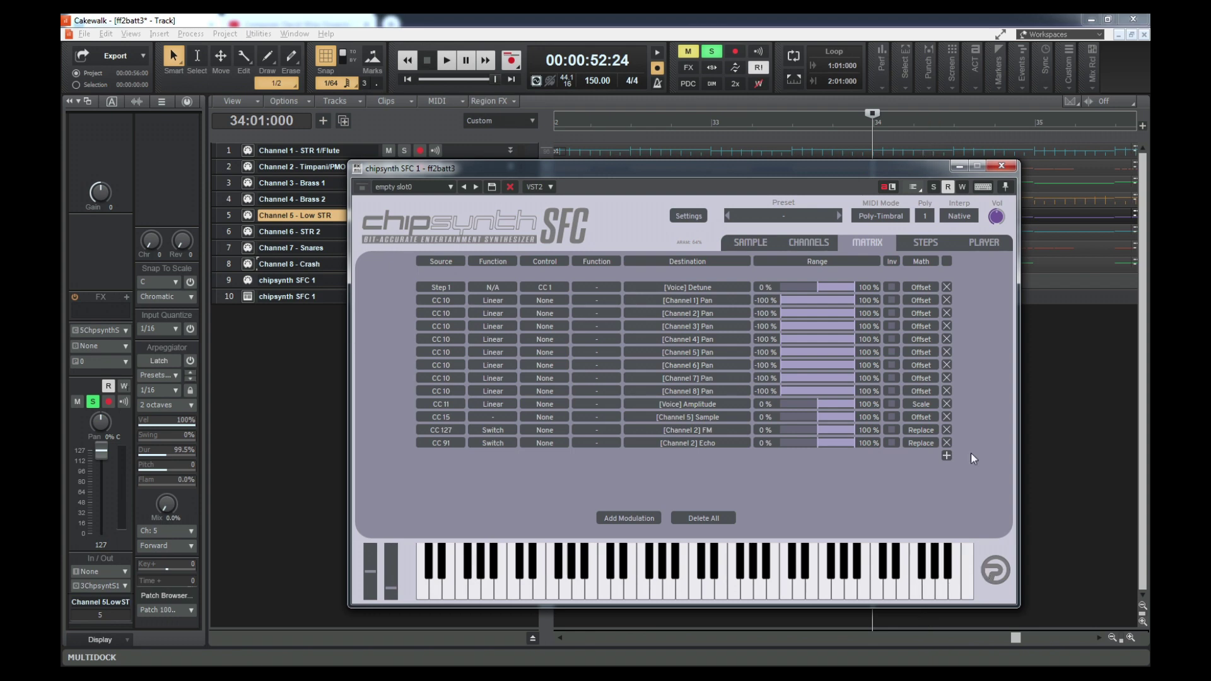
left_click(863, 14)
left_click_drag(641, 164, 667, 216)
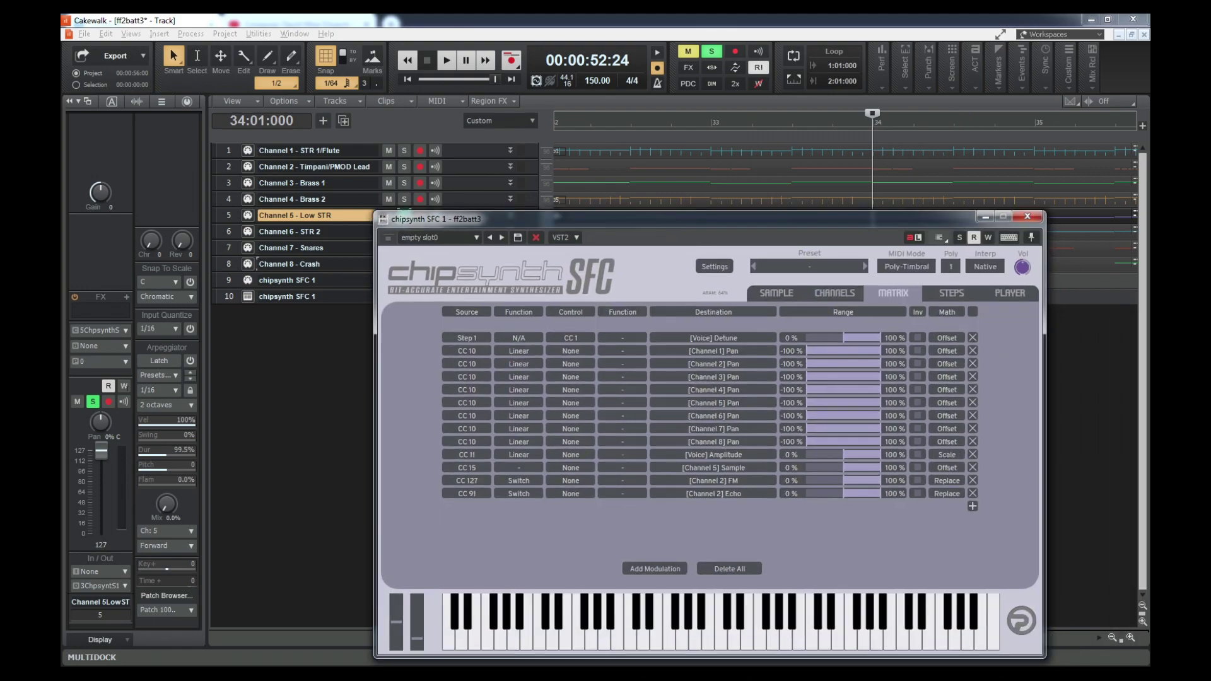